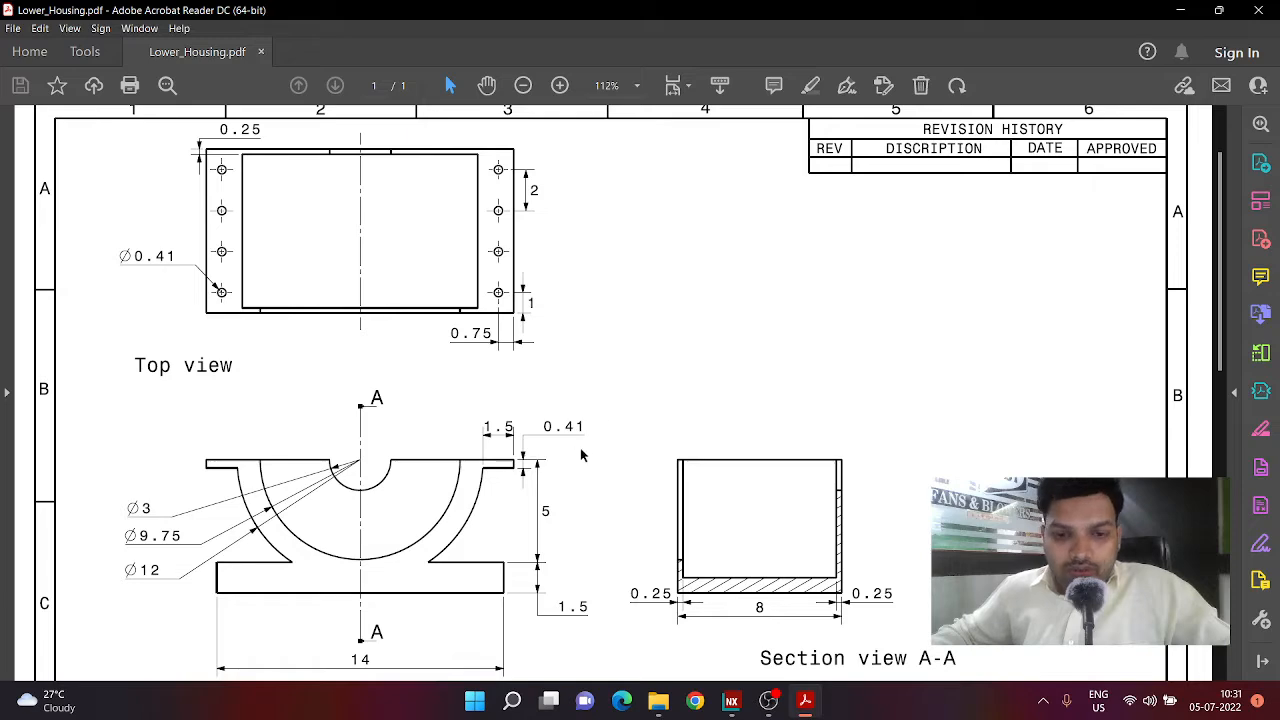
# Step: Switch to NX and start a new file stored in a new folder named Blower assembly on drive D:
pyautogui.click(732, 700)
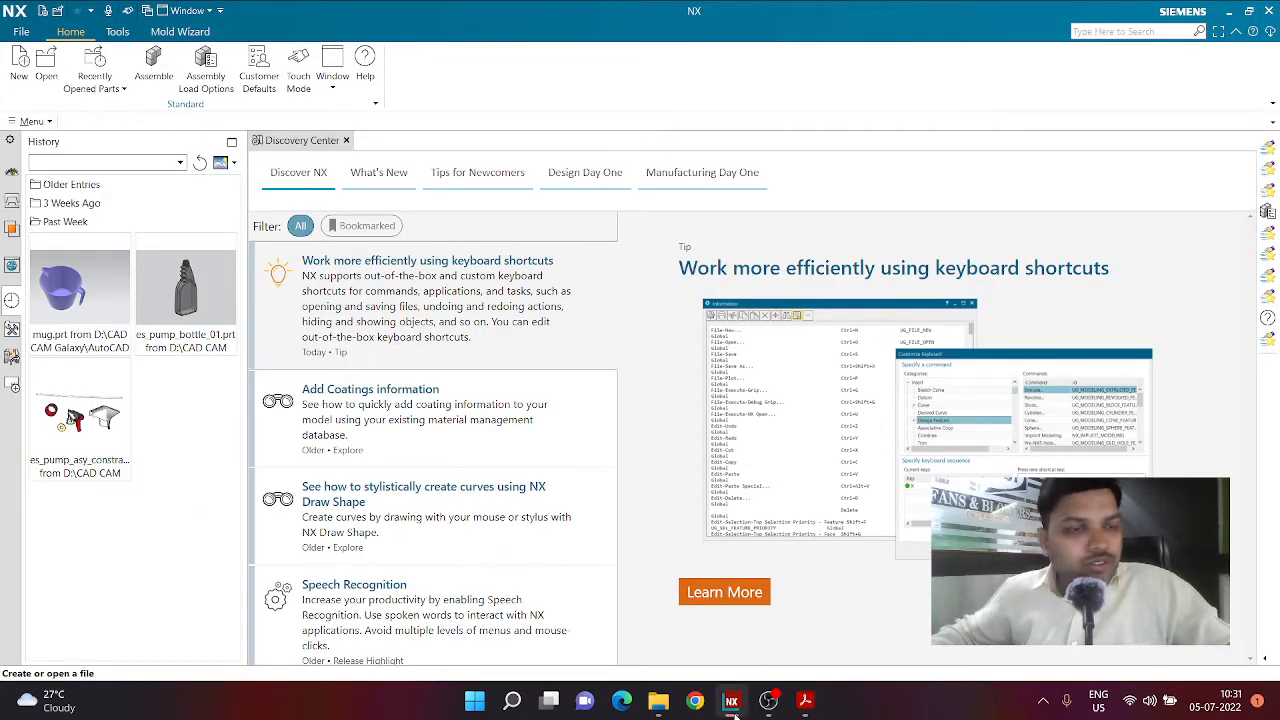
pyautogui.click(20, 70)
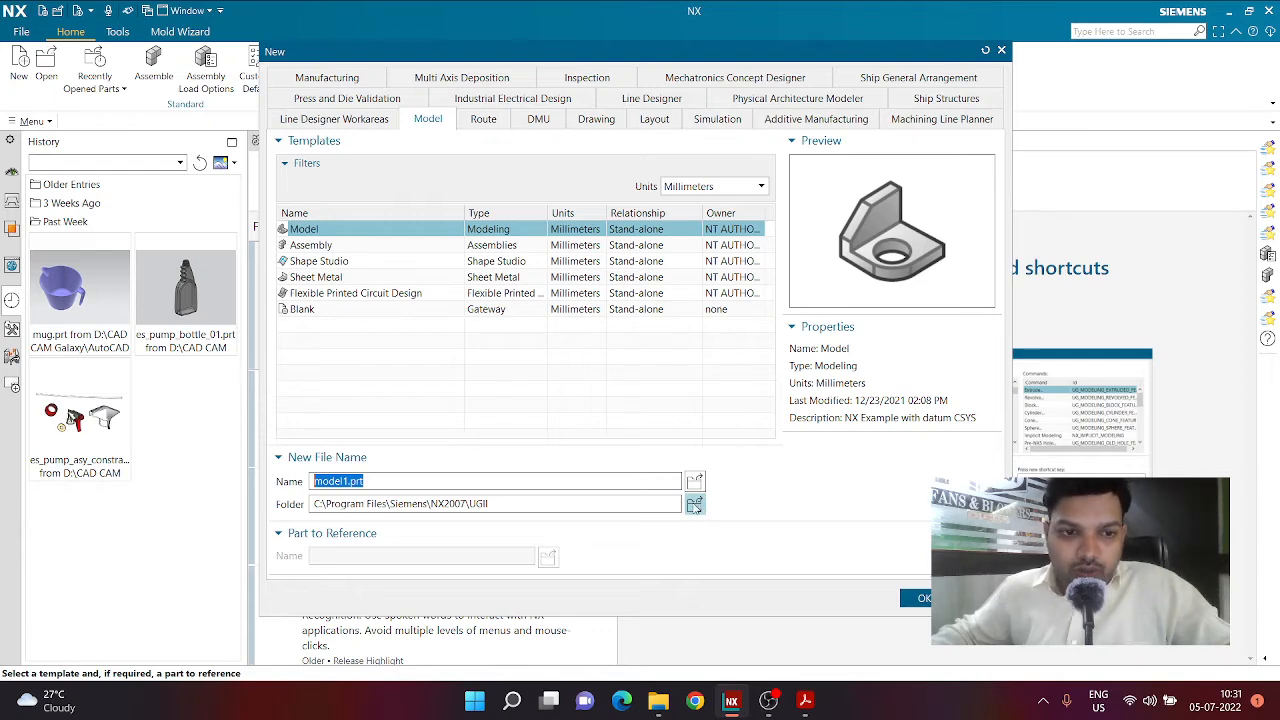
pyautogui.click(694, 505)
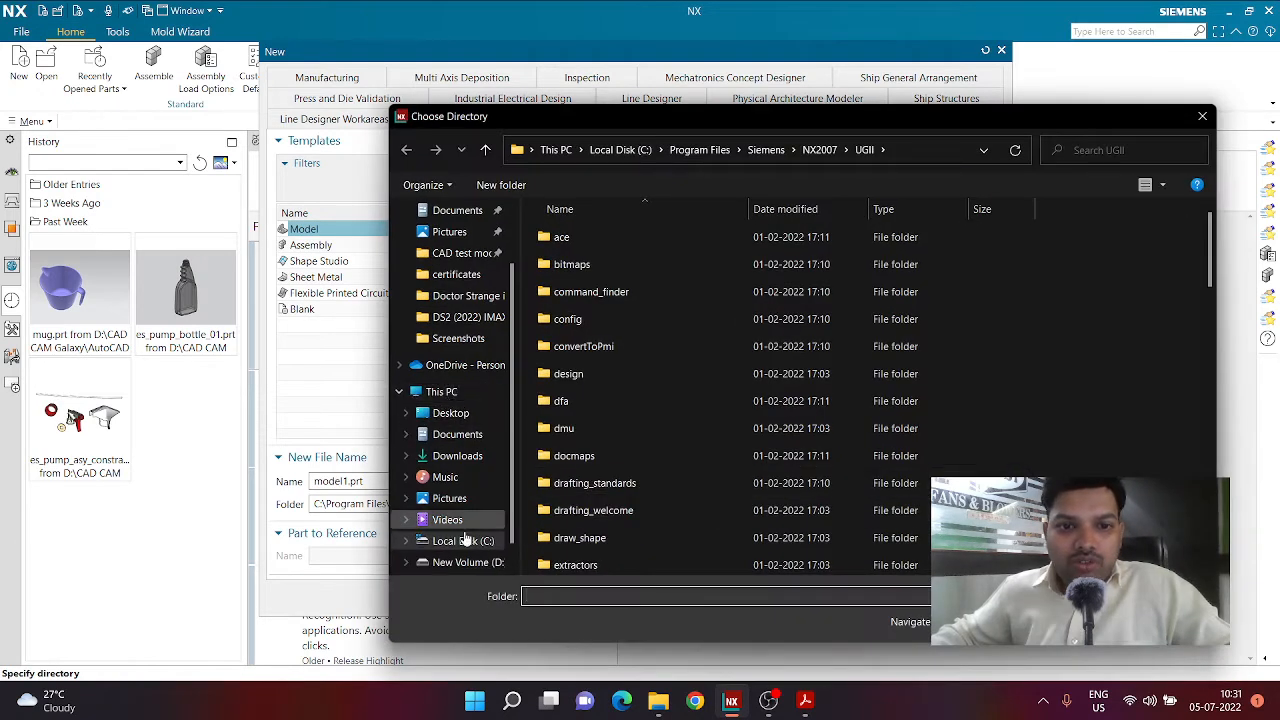
pyautogui.click(468, 563)
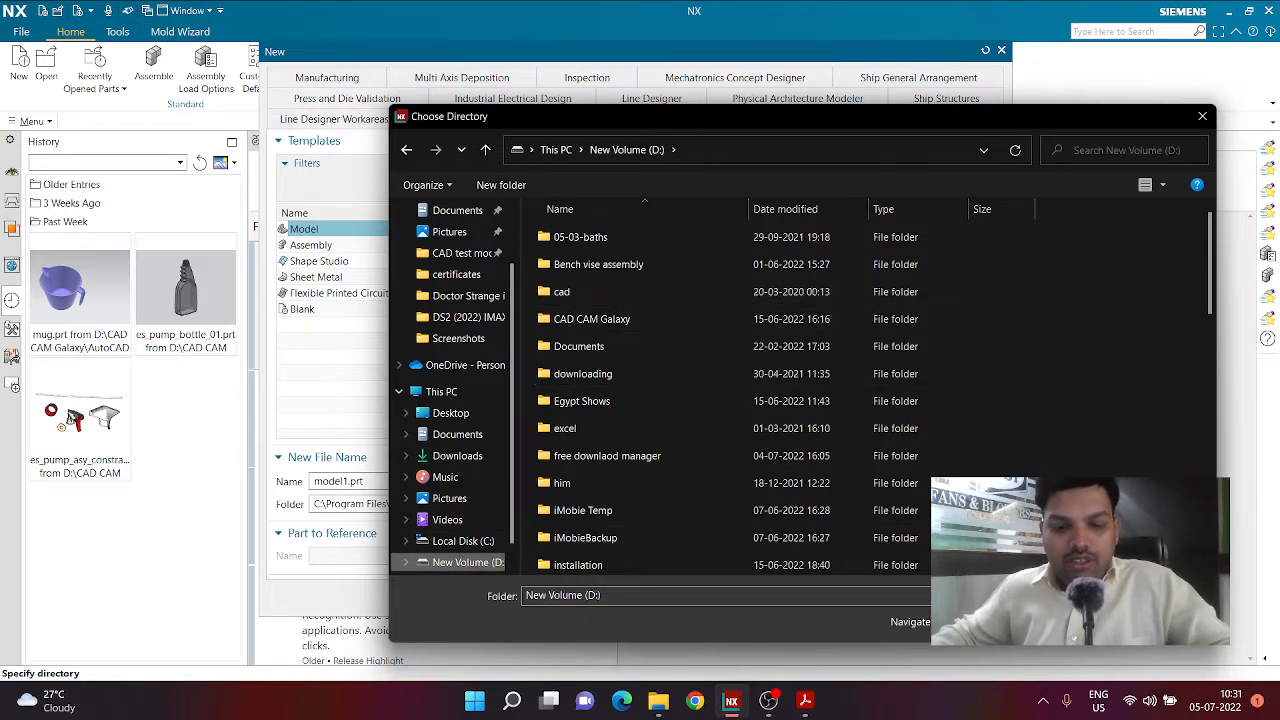
pyautogui.hotkey('ctrl', 'shift', 'n')
pyautogui.write('B')
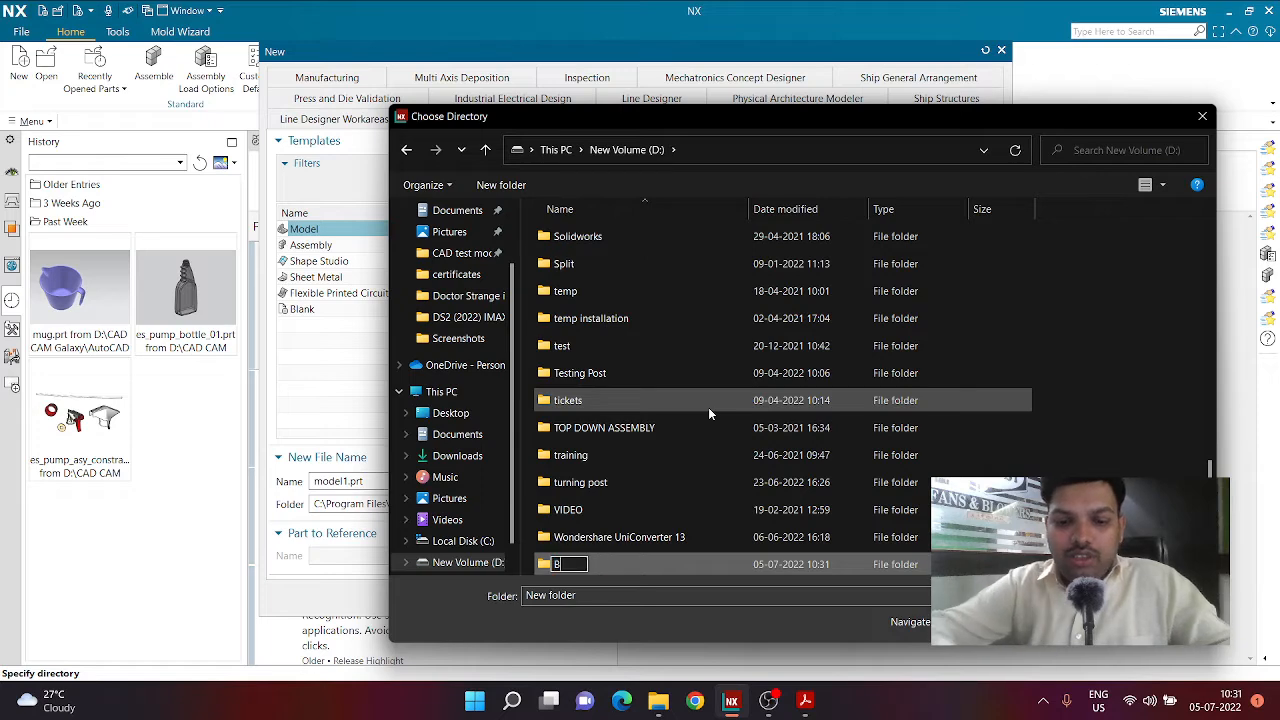
pyautogui.write('lower')
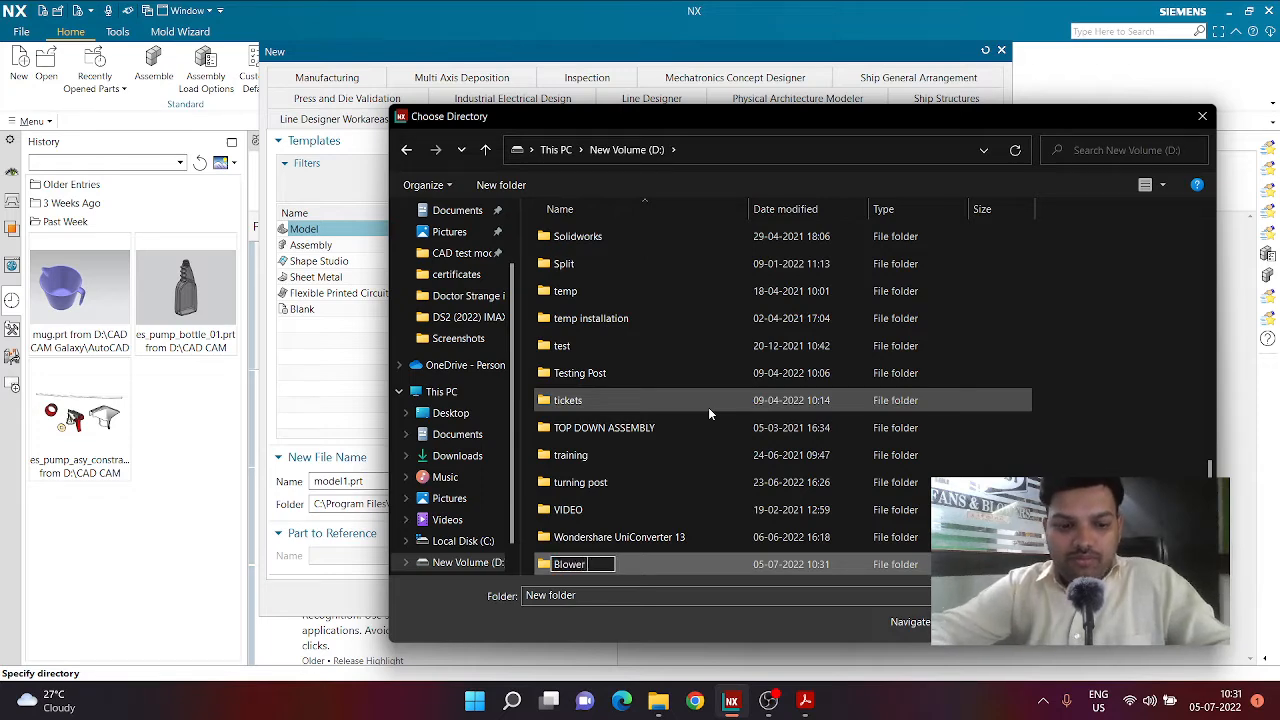
pyautogui.write(' assembly')
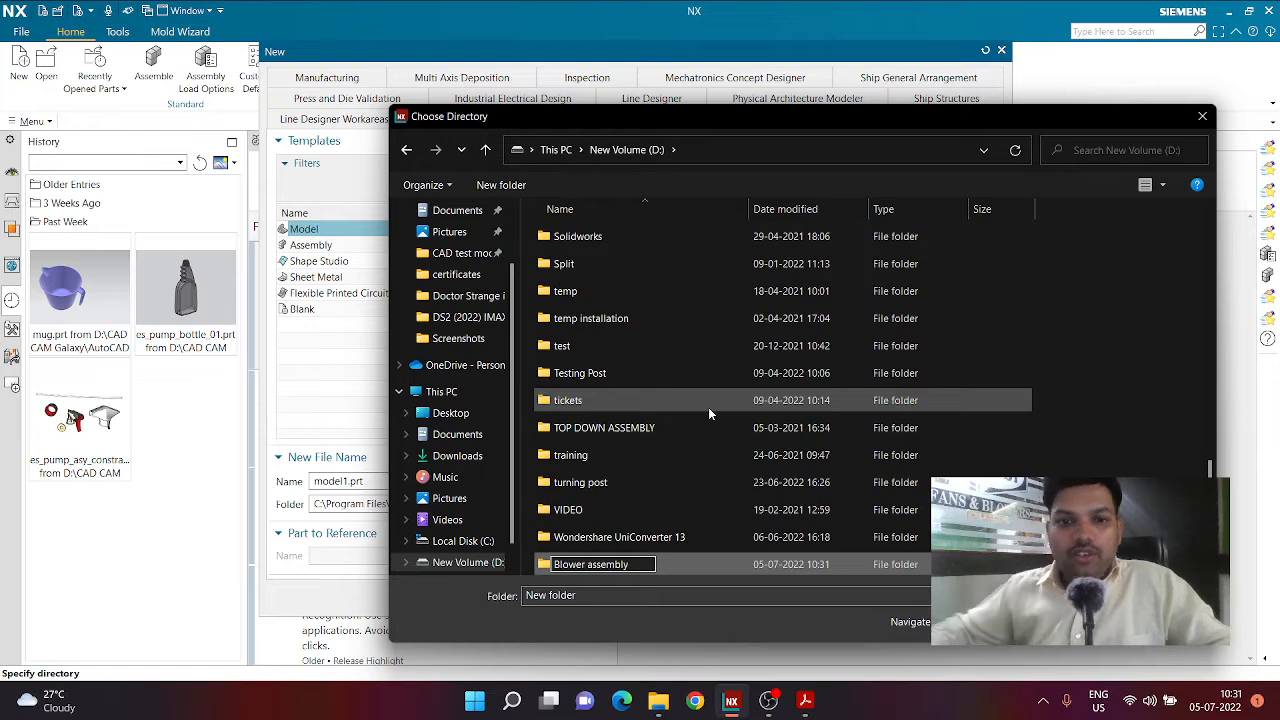
pyautogui.press('Return')
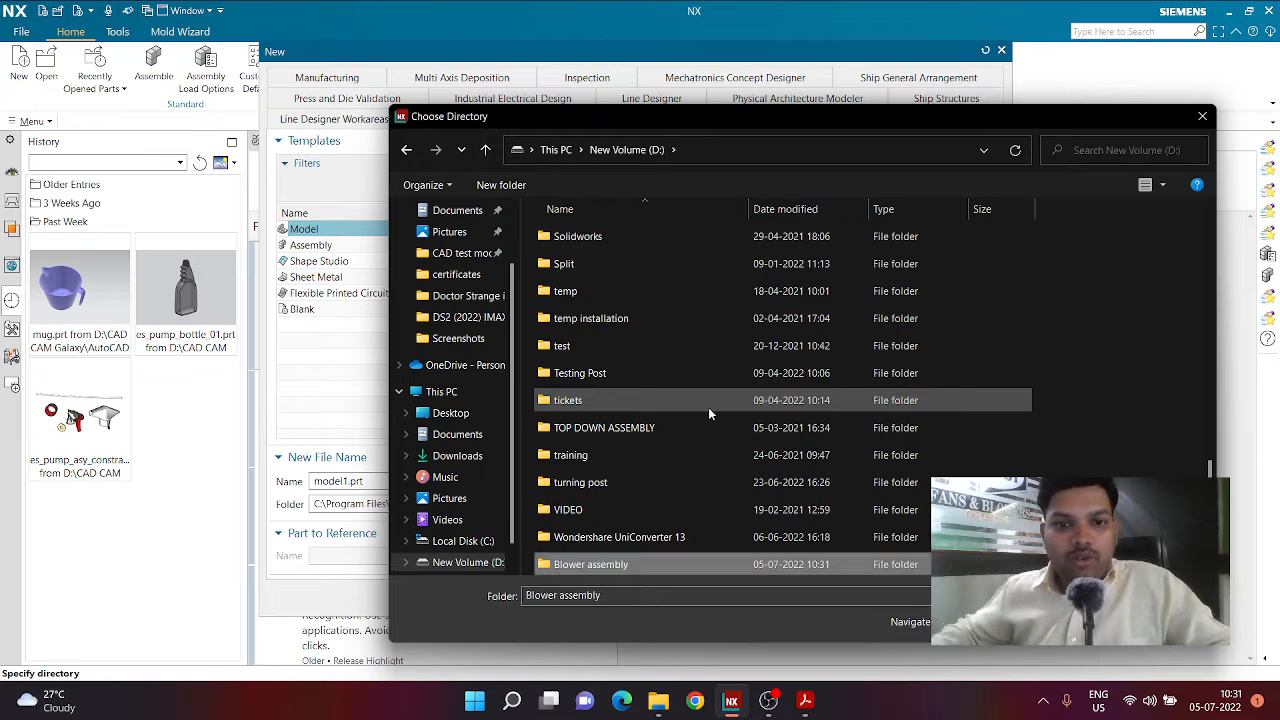
pyautogui.doubleClick(660, 564)
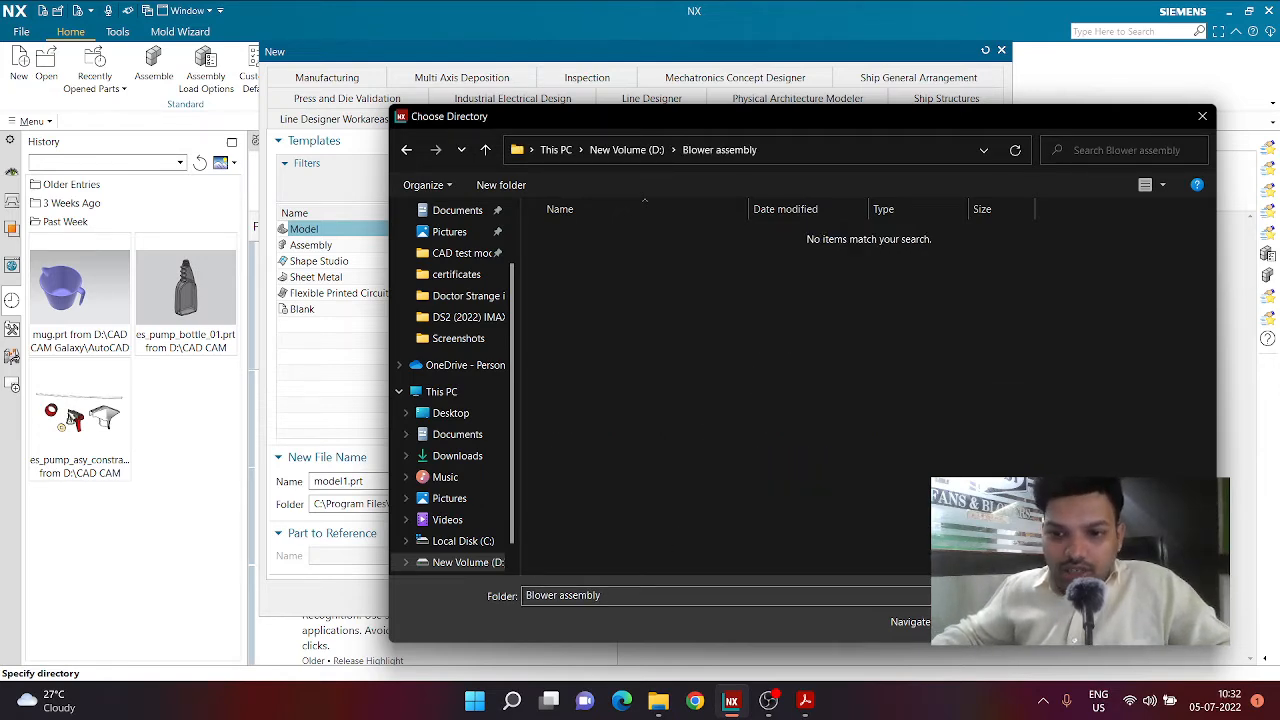
pyautogui.click(1070, 622)
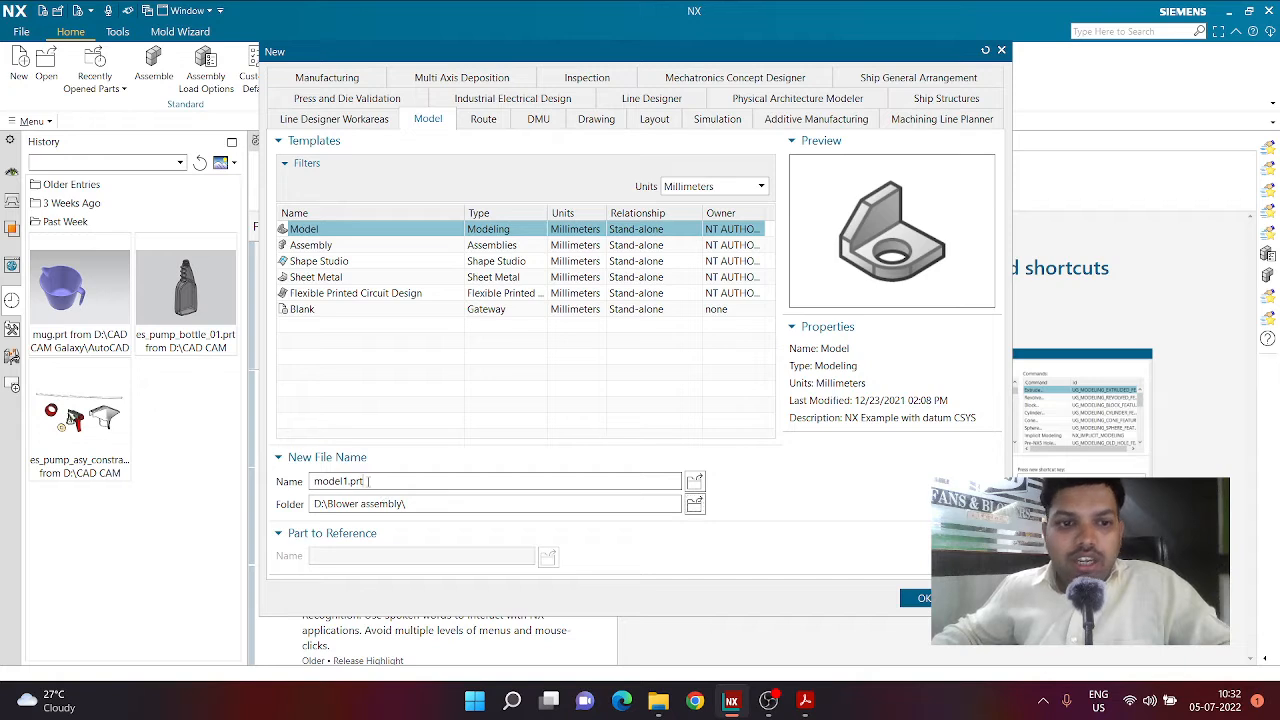
# Step: Name the new file lower_housing and create it from the millimetre Model template
pyautogui.moveTo(368, 481); pyautogui.dragTo(264, 481)
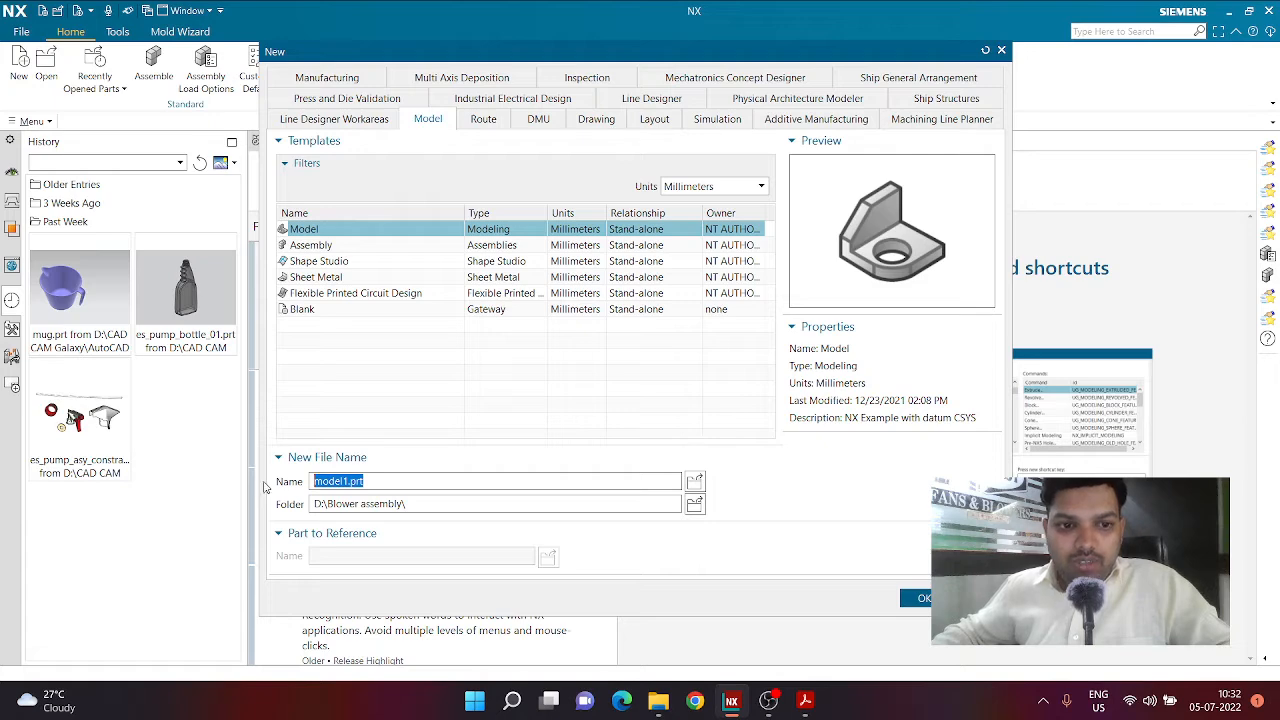
pyautogui.press('BackSpace')
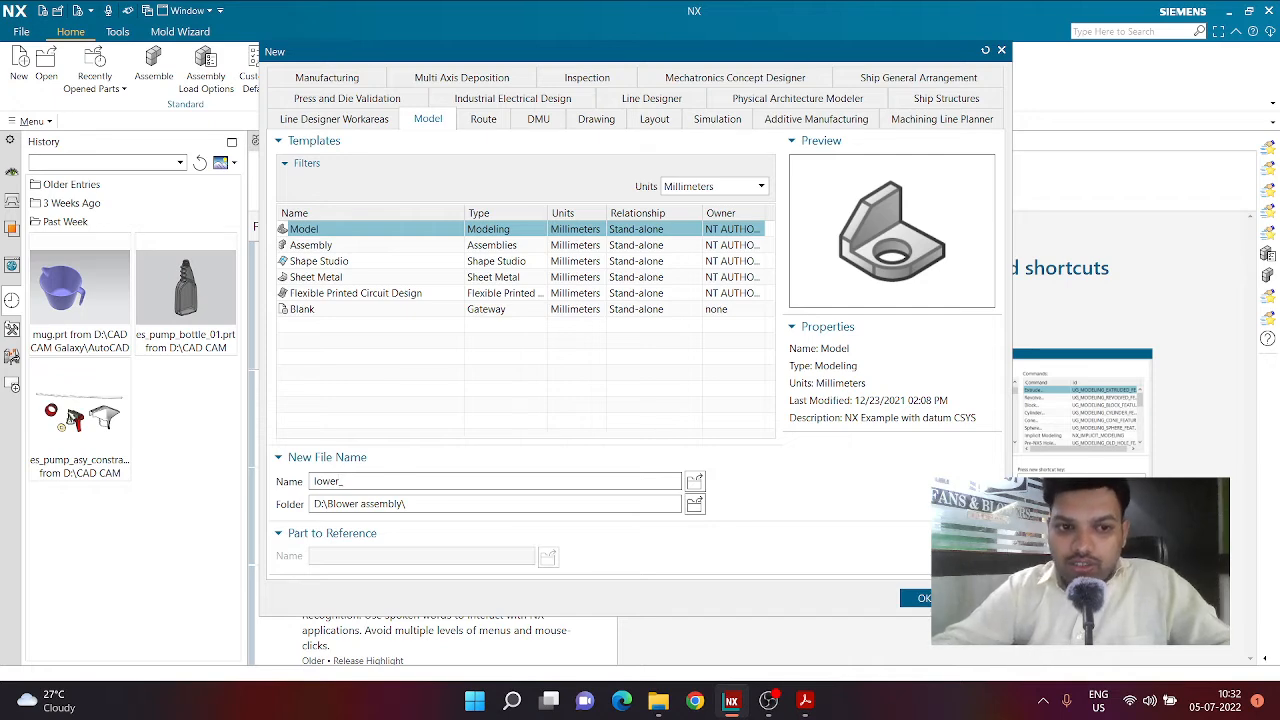
pyautogui.write('lower_h')
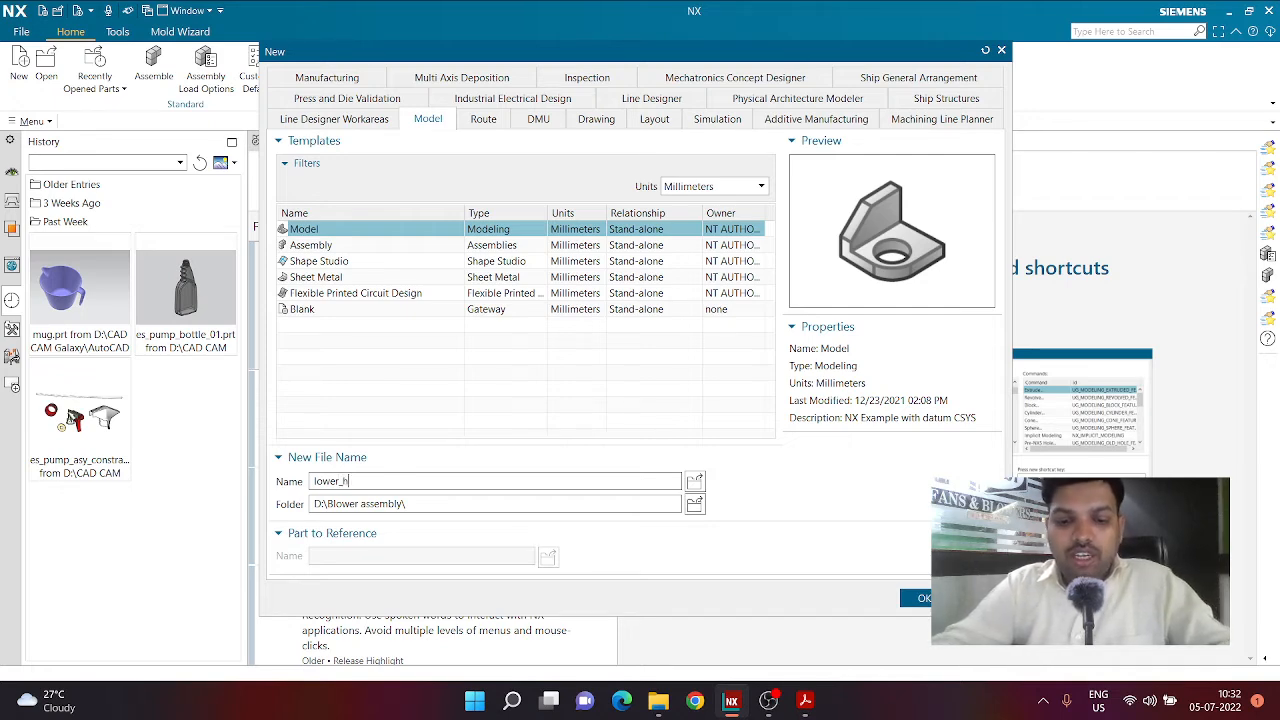
pyautogui.write('ousing')
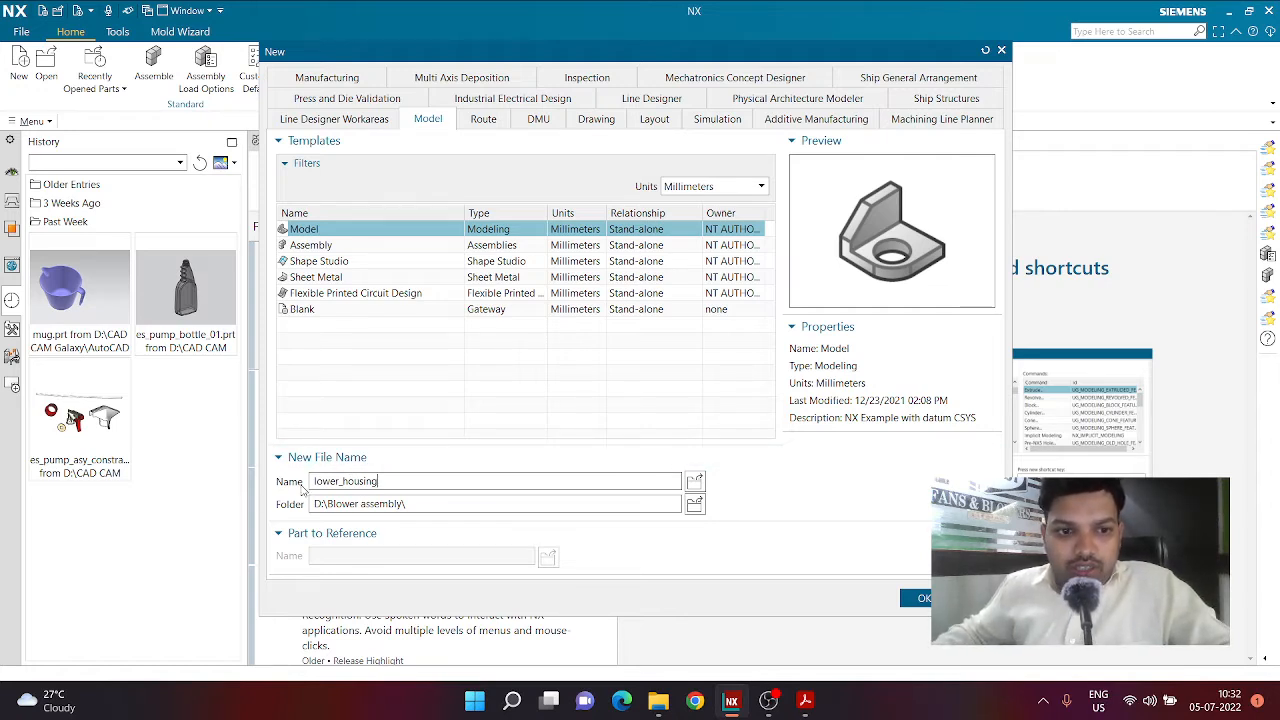
pyautogui.moveTo(314, 482); pyautogui.dragTo(257, 504)
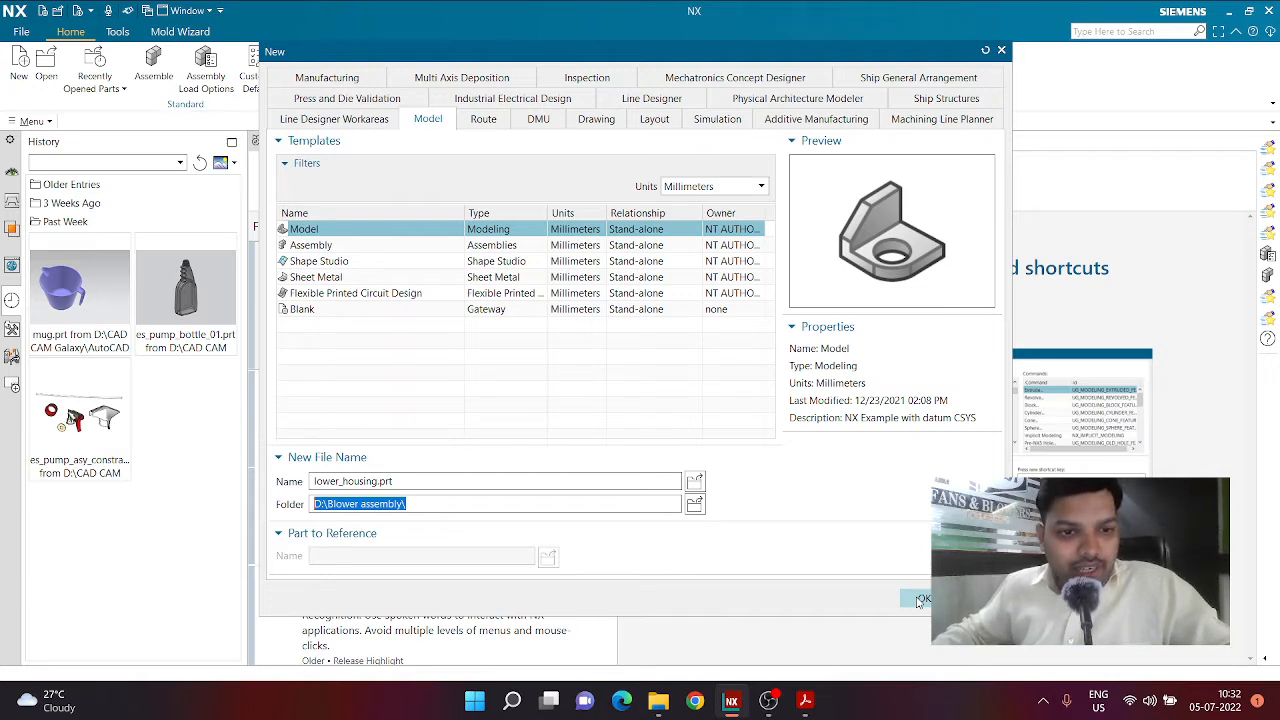
pyautogui.click(918, 599)
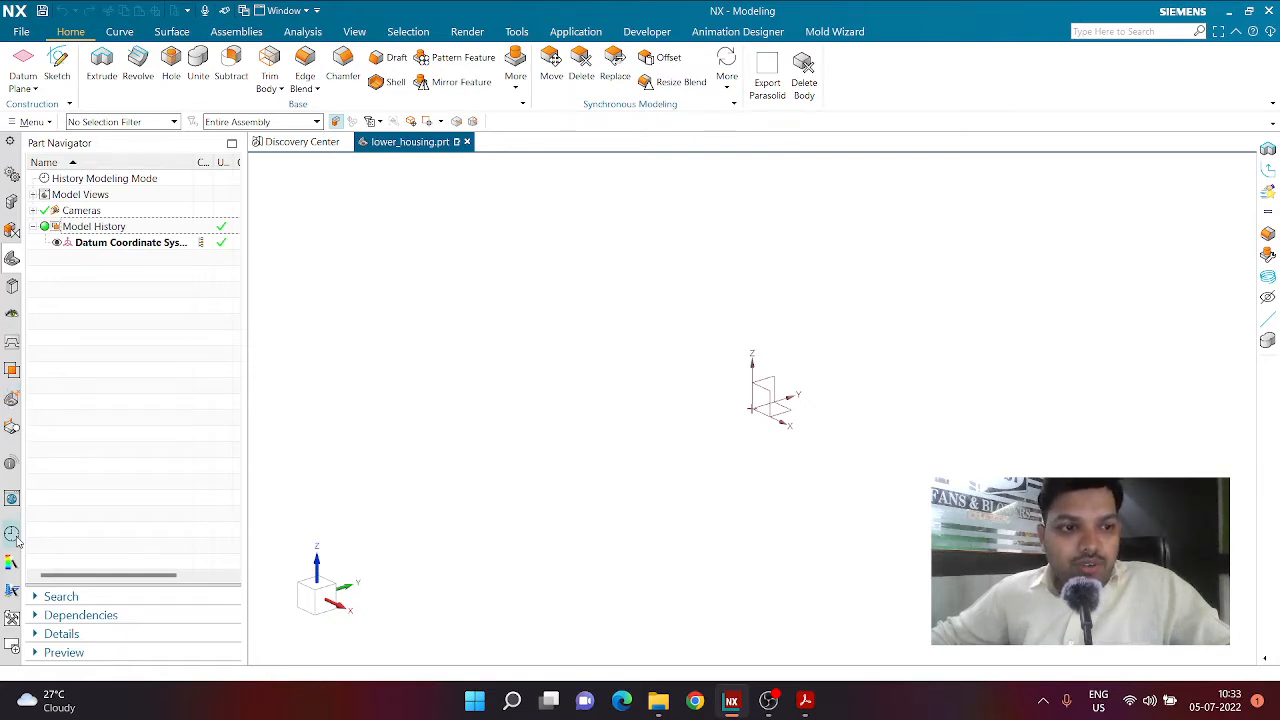
# Step: Examine the available Content and Presentation roles, including Advanced, without loading any, and return to the Part Navigator
pyautogui.click(12, 620)
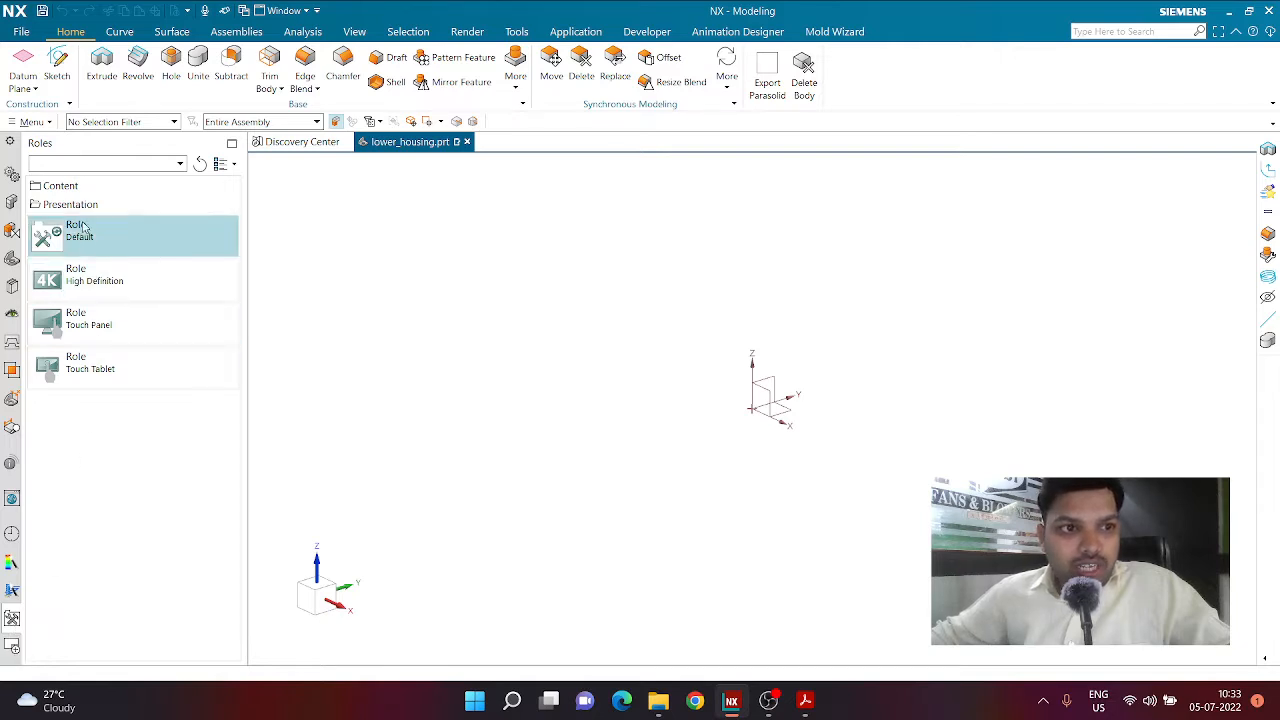
pyautogui.click(79, 188)
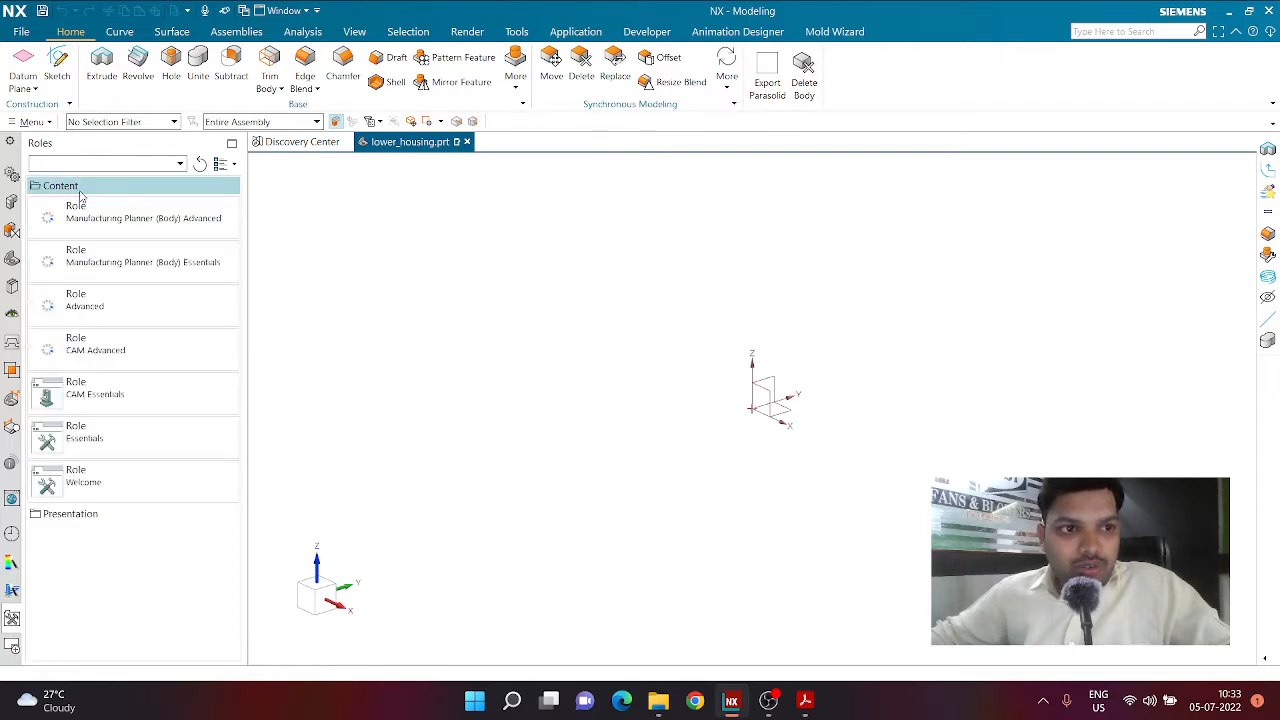
pyautogui.click(99, 321)
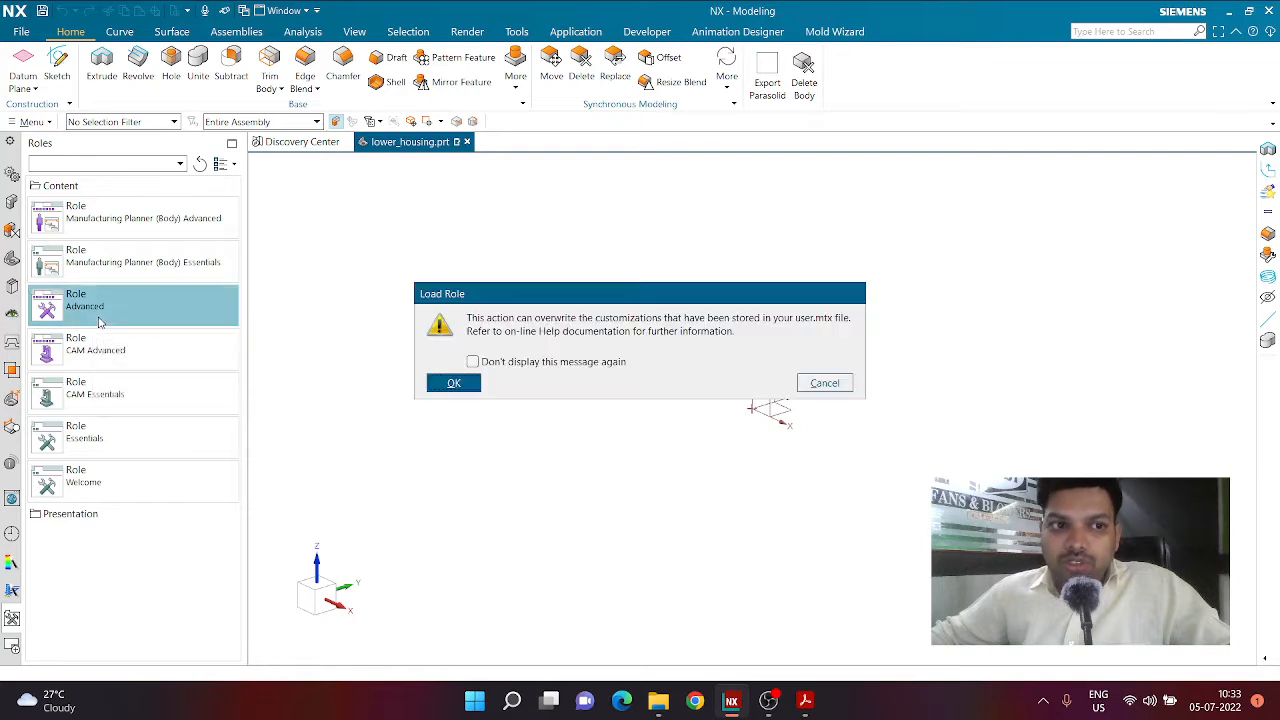
pyautogui.click(814, 384)
pyautogui.click(90, 189)
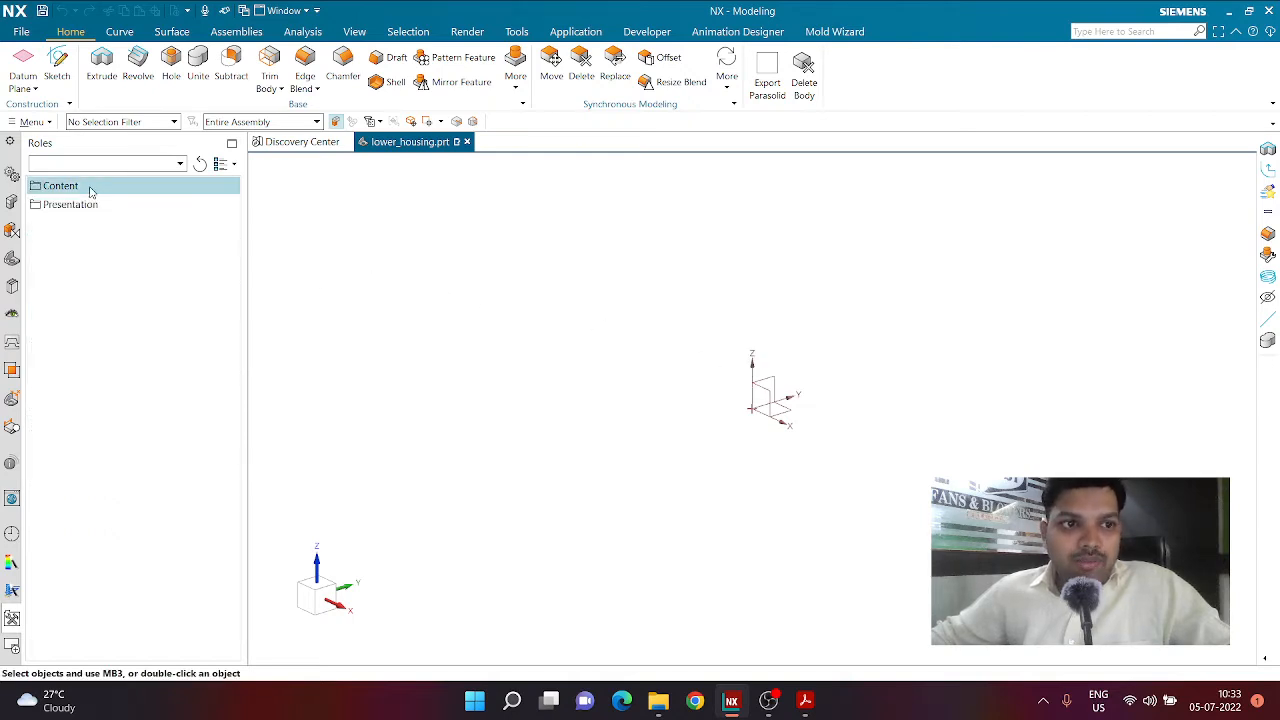
pyautogui.click(84, 206)
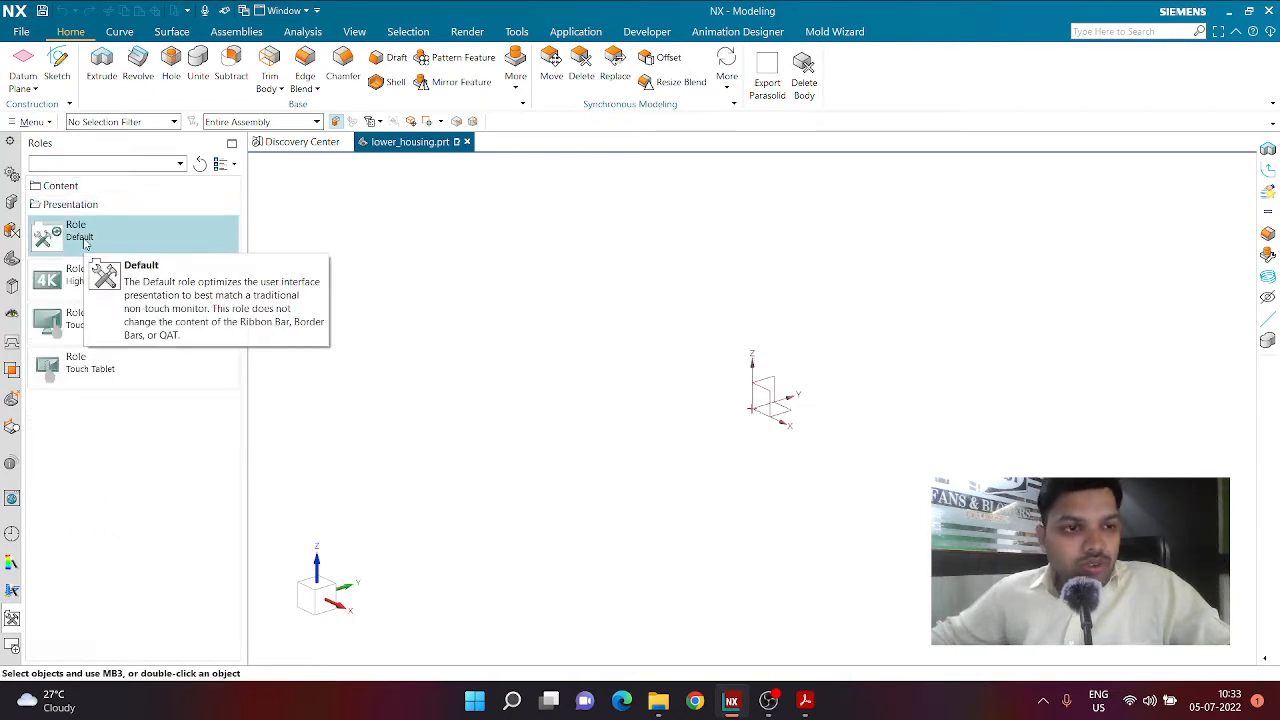
pyautogui.click(84, 205)
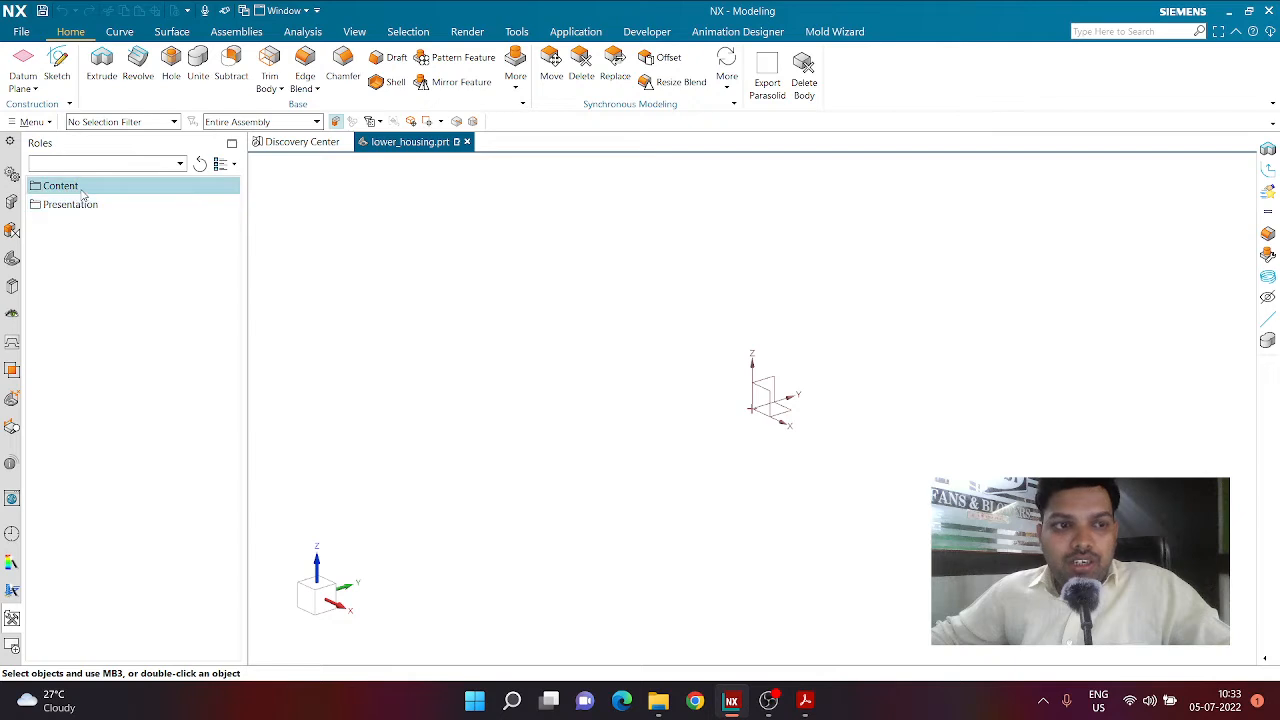
pyautogui.click(12, 258)
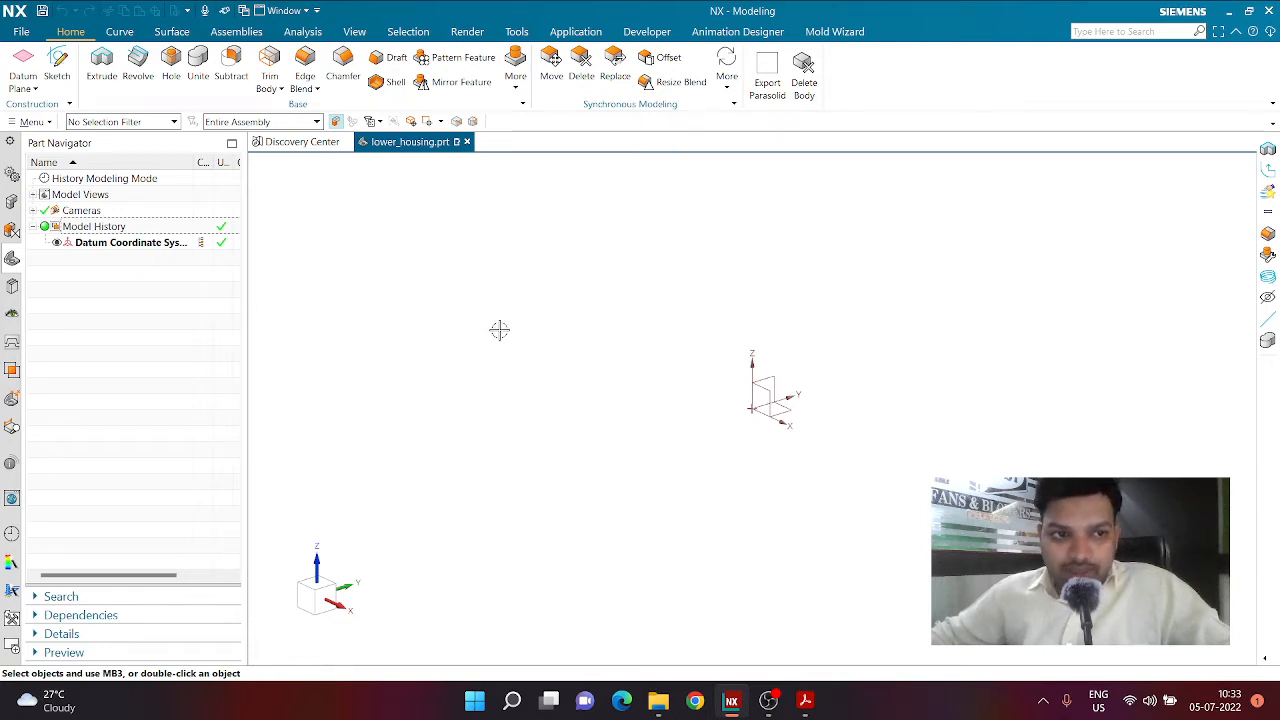
# Step: Check the Lower_Housing drawing in Acrobat Reader, return to NX and create a sketch on the XZ plane
pyautogui.click(812, 705)
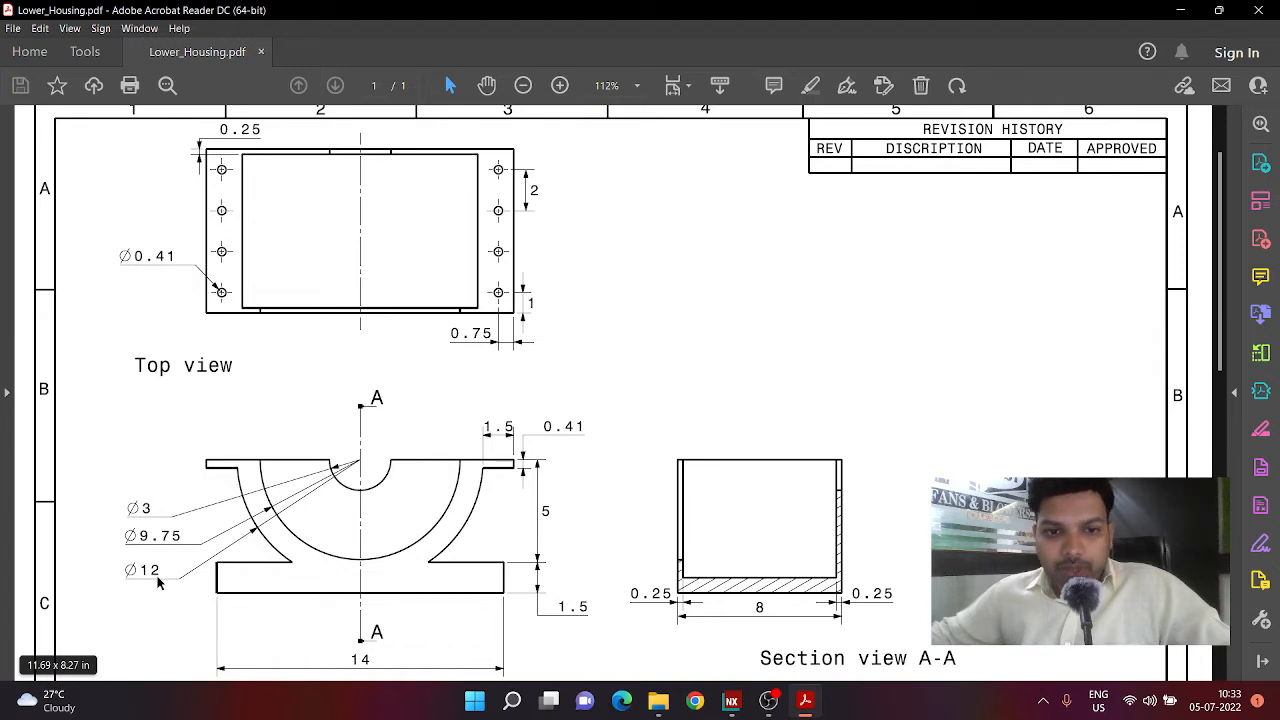
pyautogui.click(731, 700)
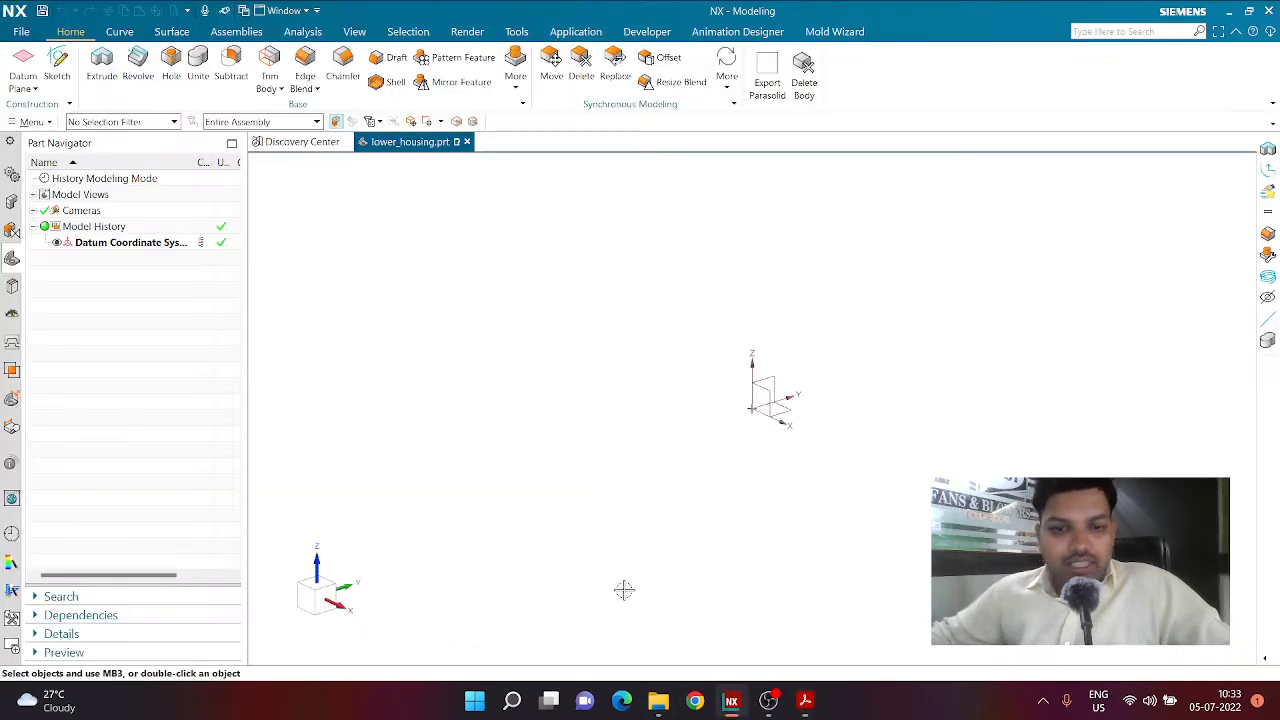
pyautogui.click(70, 80)
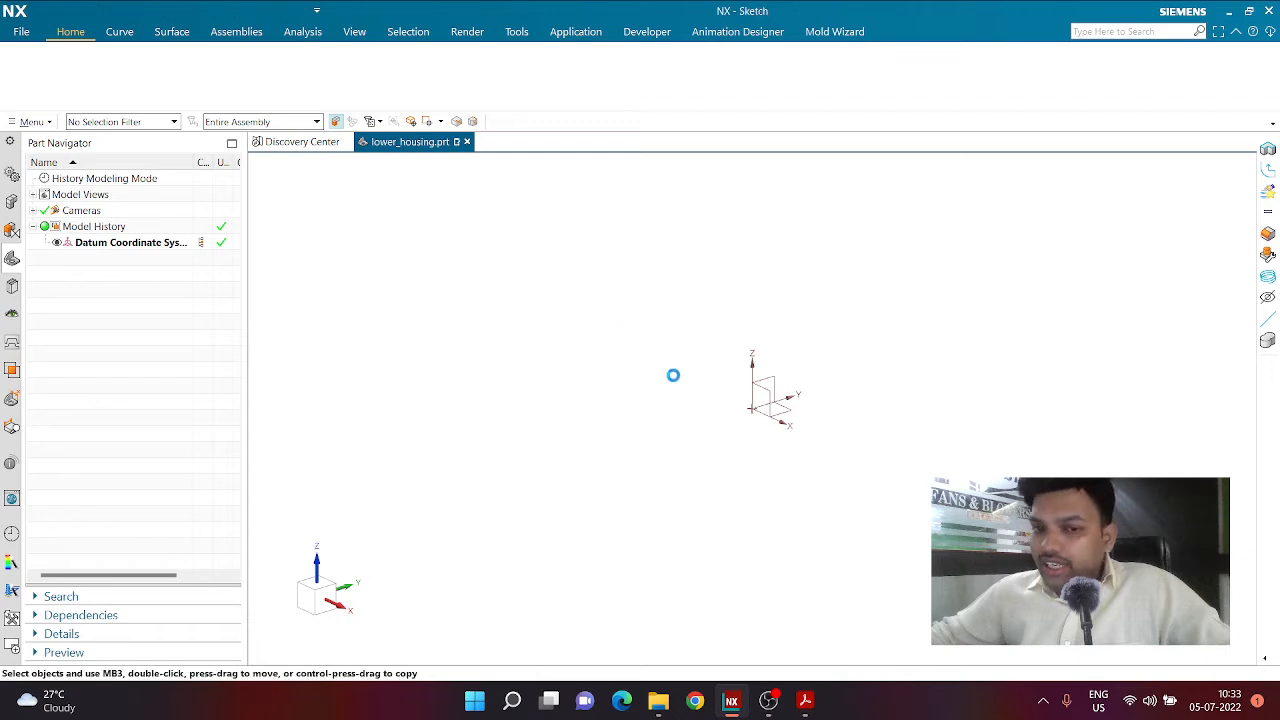
pyautogui.click(757, 398)
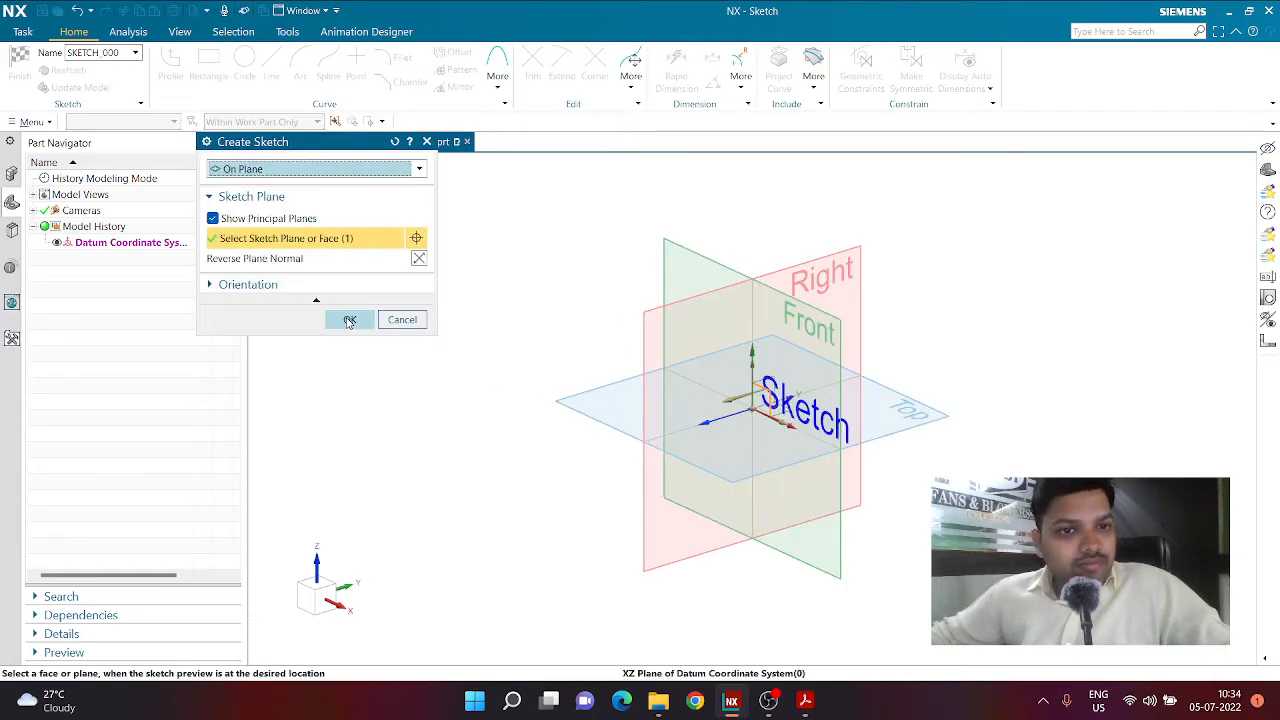
pyautogui.click(350, 320)
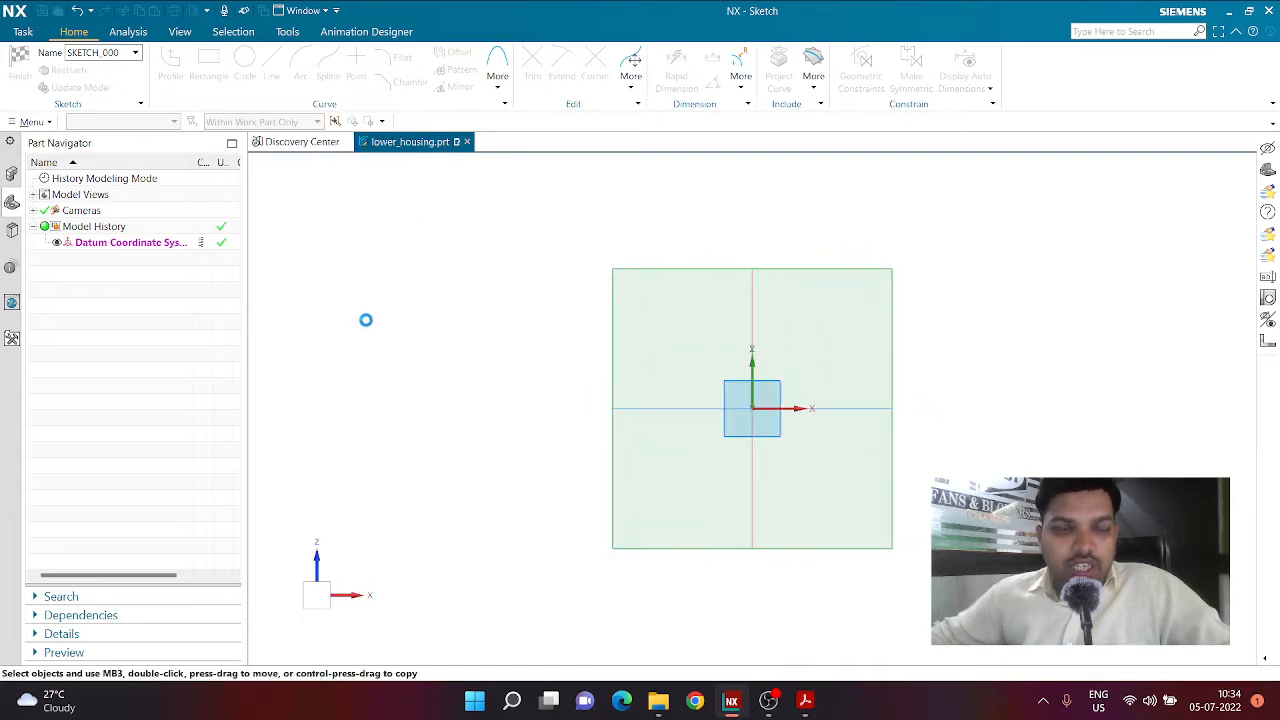
# Step: Draw a circle about 427 mm in diameter, centred on the sketch origin
pyautogui.click(244, 62)
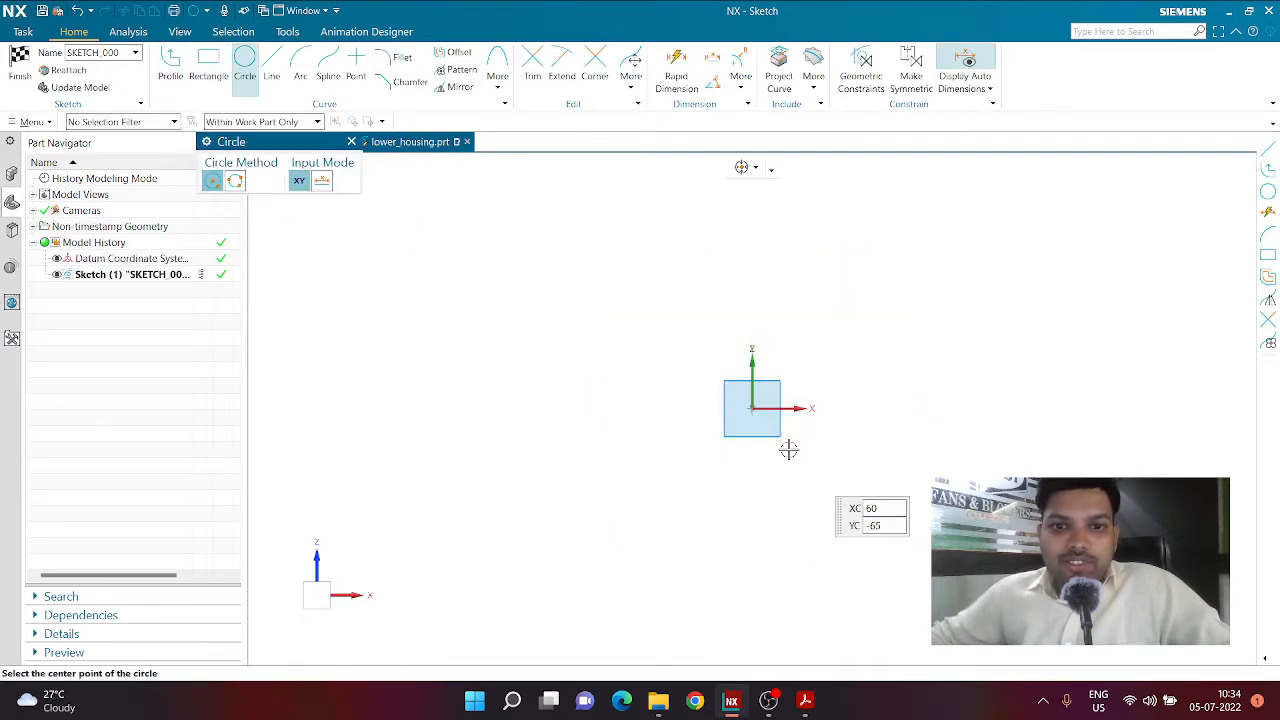
pyautogui.click(752, 408)
pyautogui.click(657, 497)
pyautogui.press('Escape')
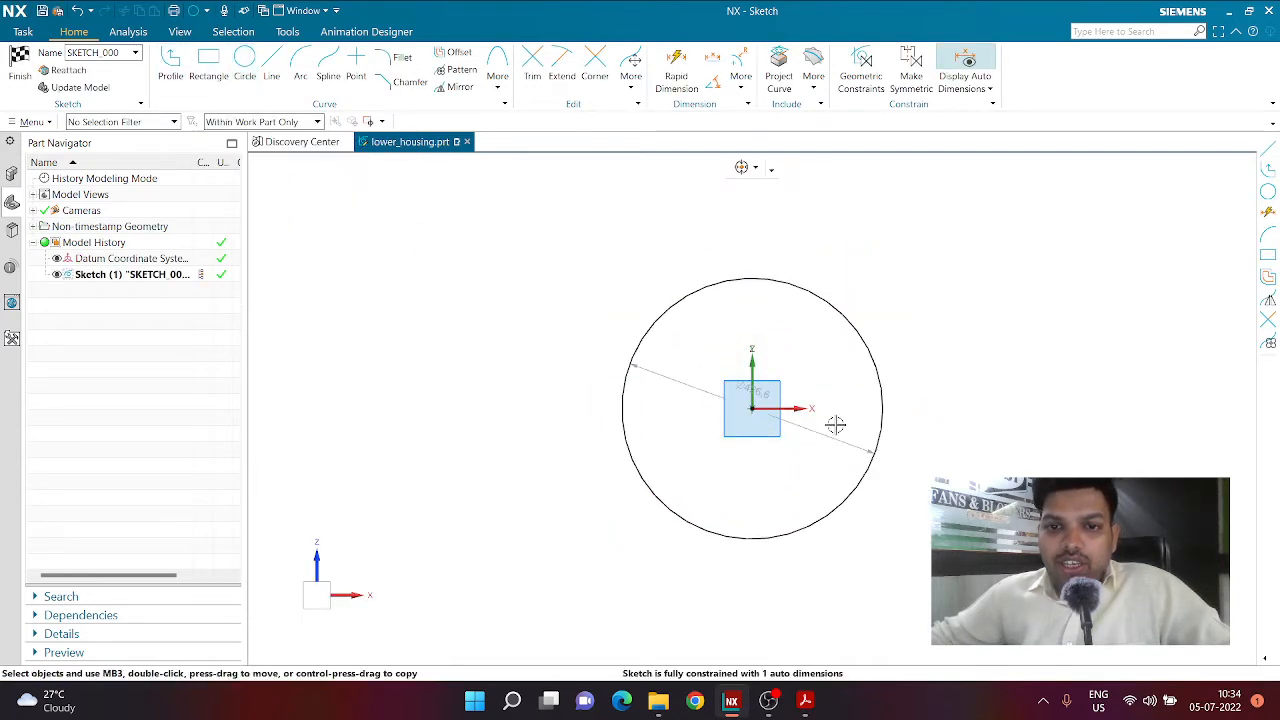
# Step: Set the circle's diameter to 12 mm
pyautogui.doubleClick(760, 390)
pyautogui.write('12')
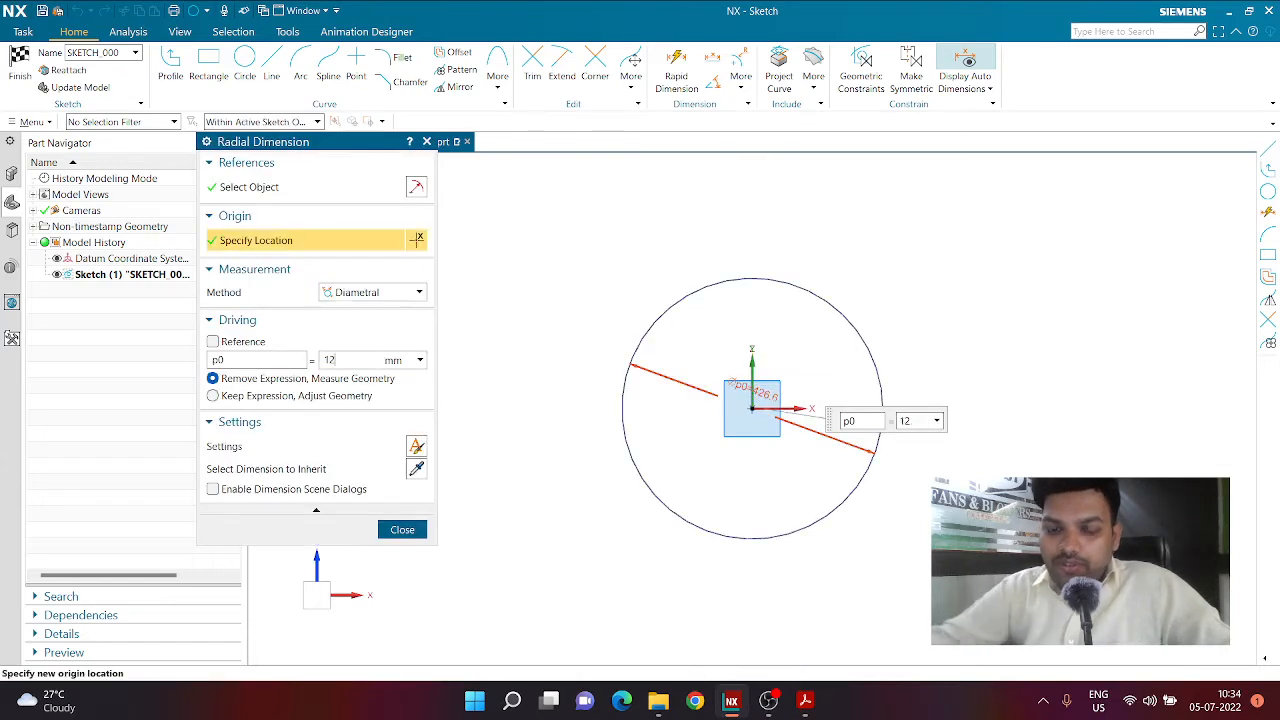
pyautogui.press('Return')
pyautogui.middleClick(766, 437)
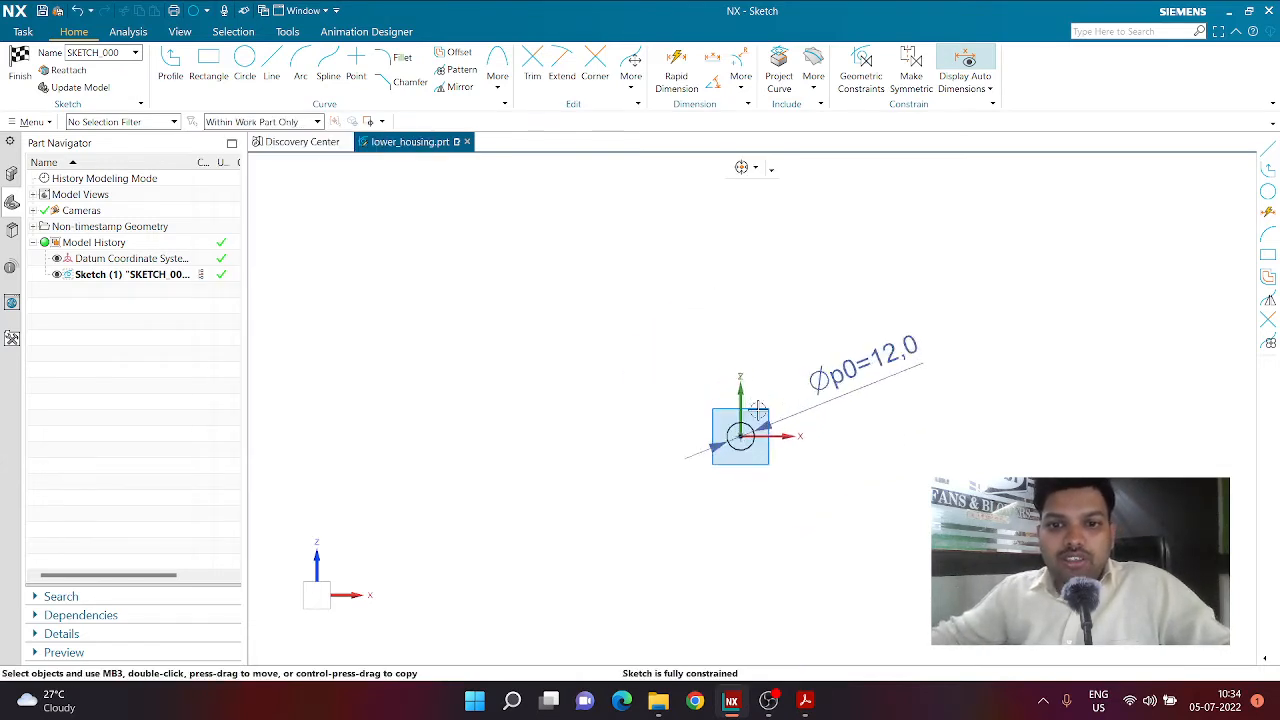
pyautogui.scroll(3, 766, 437)
pyautogui.moveTo(766, 400); pyautogui.dragTo(745, 415)
pyautogui.scroll(4, 677, 450)
pyautogui.scroll(-3, 690, 449)
pyautogui.scroll(4, 683, 451)
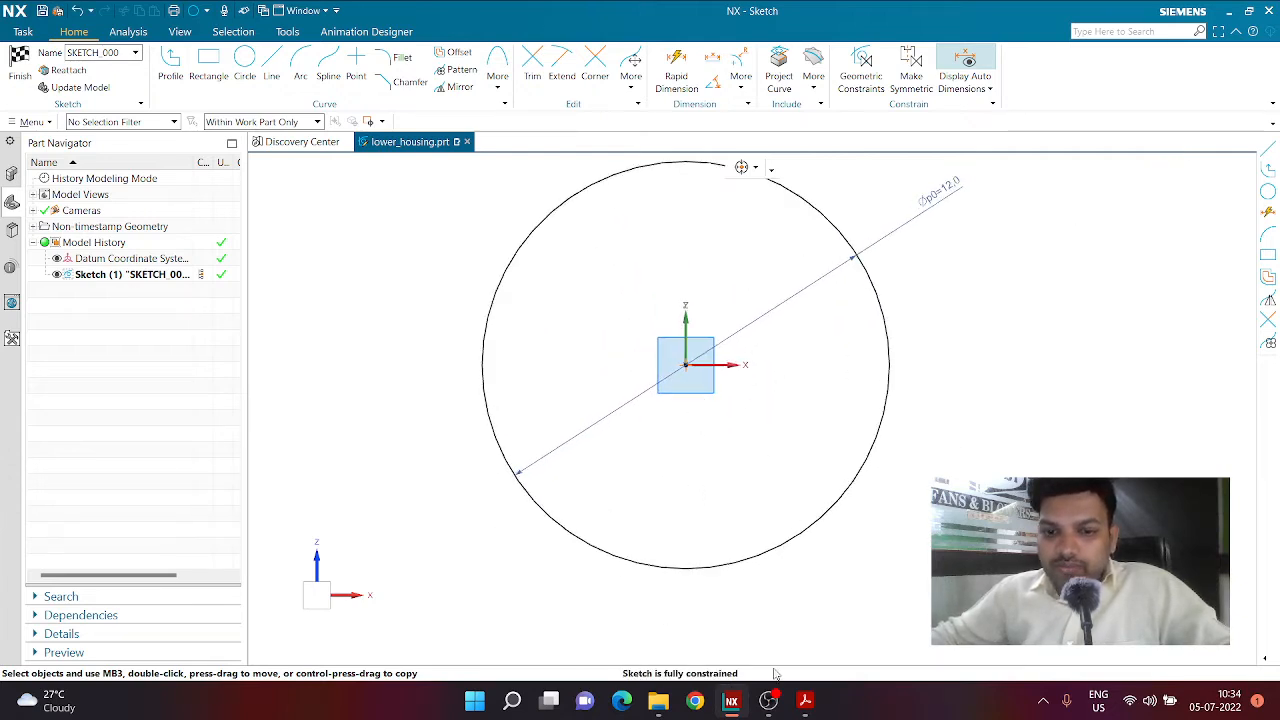
# Step: Switch to Acrobat Reader and check the side flange dimensions in the front view of the Lower_Housing drawing
pyautogui.moveTo(801, 708)
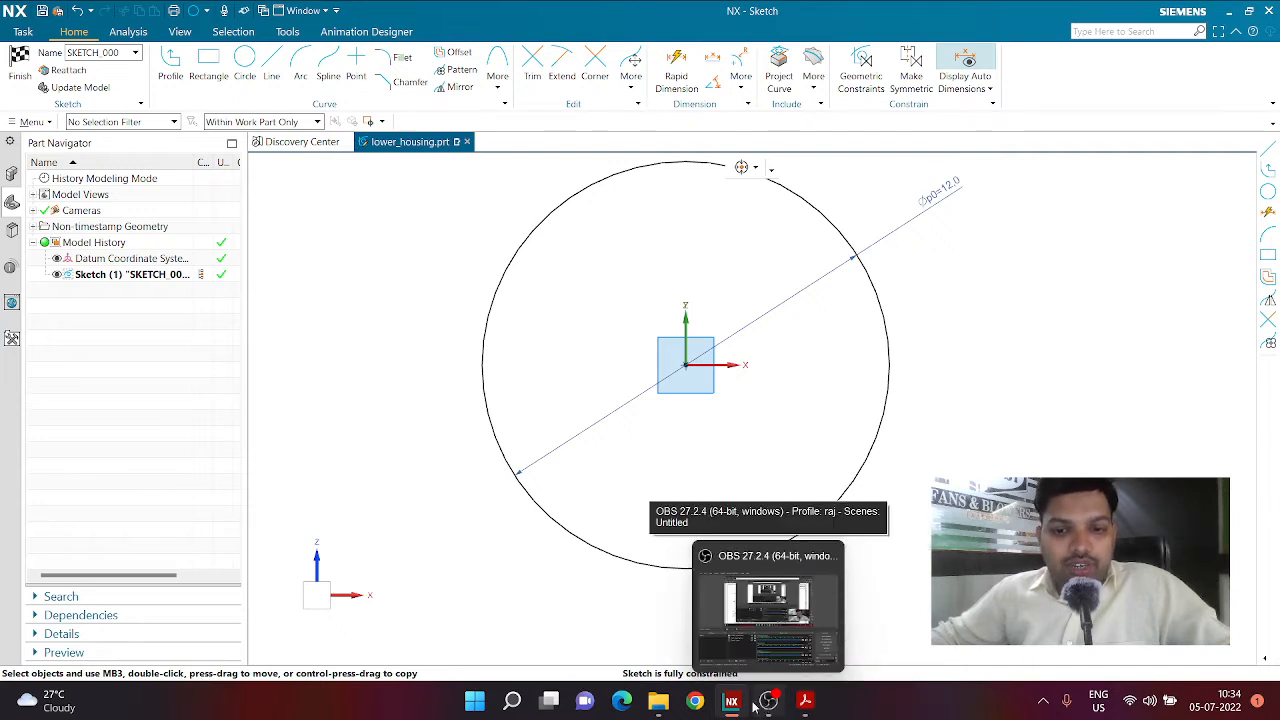
pyautogui.click(805, 700)
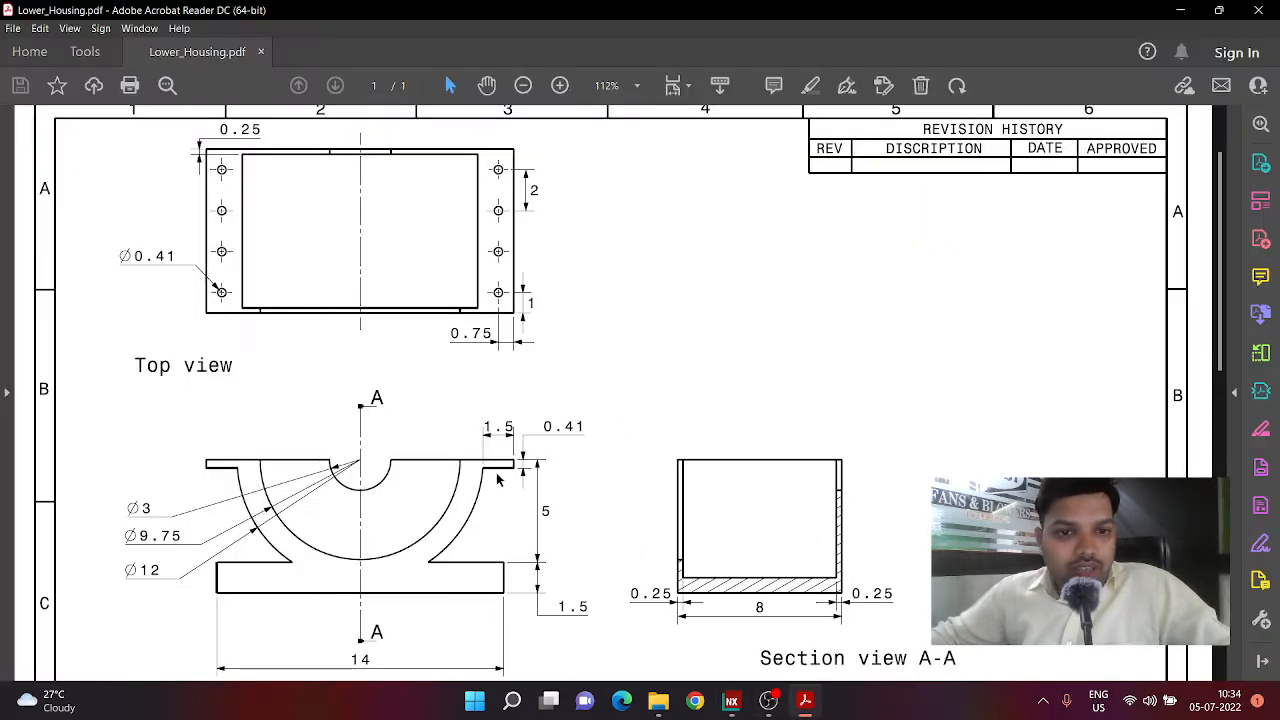
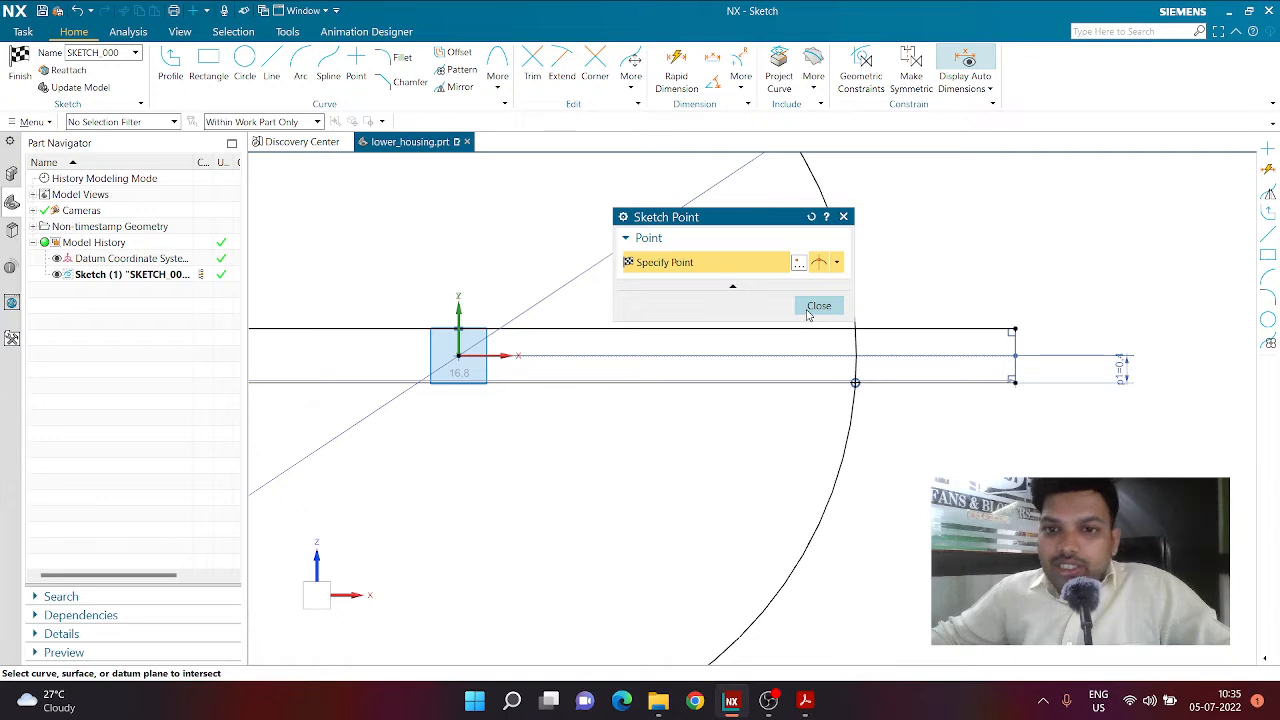
# Step: Dimension the horizontal distance from the circle's intersection point to the flange rectangle's lower end corner and set it to 1.5 mm
pyautogui.click(812, 309)
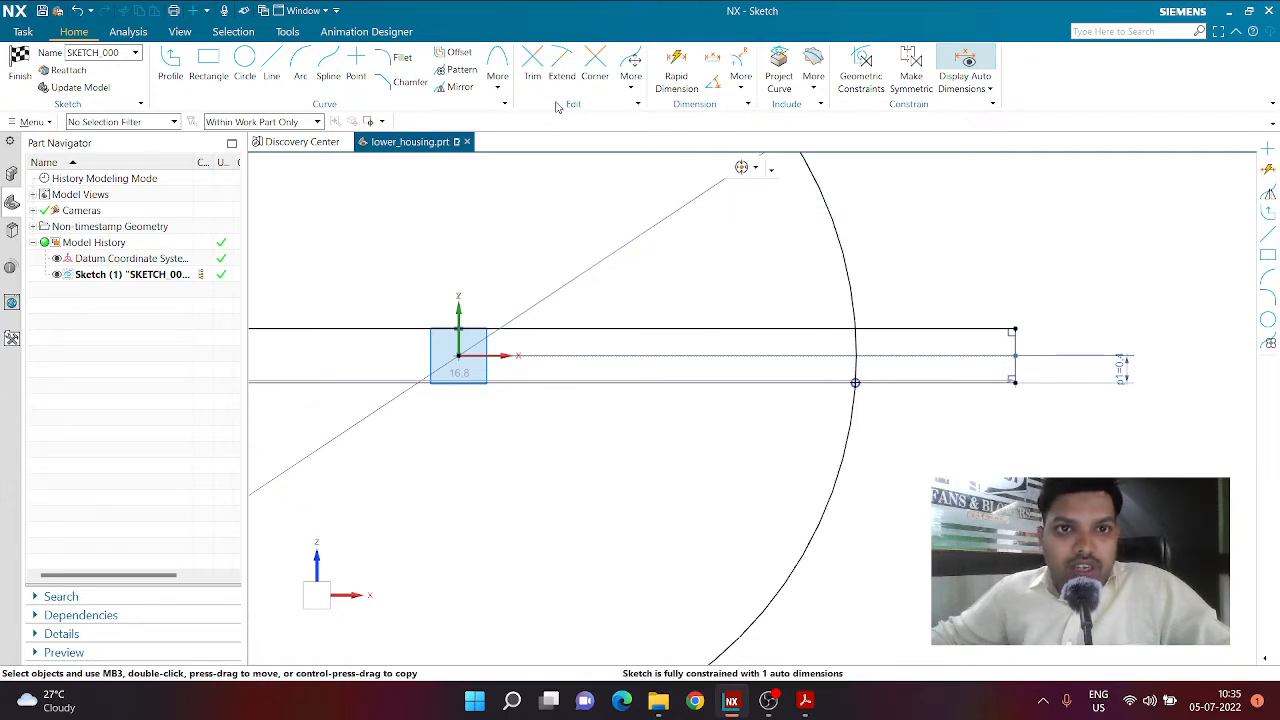
pyautogui.click(684, 90)
pyautogui.scroll(2, 874, 397)
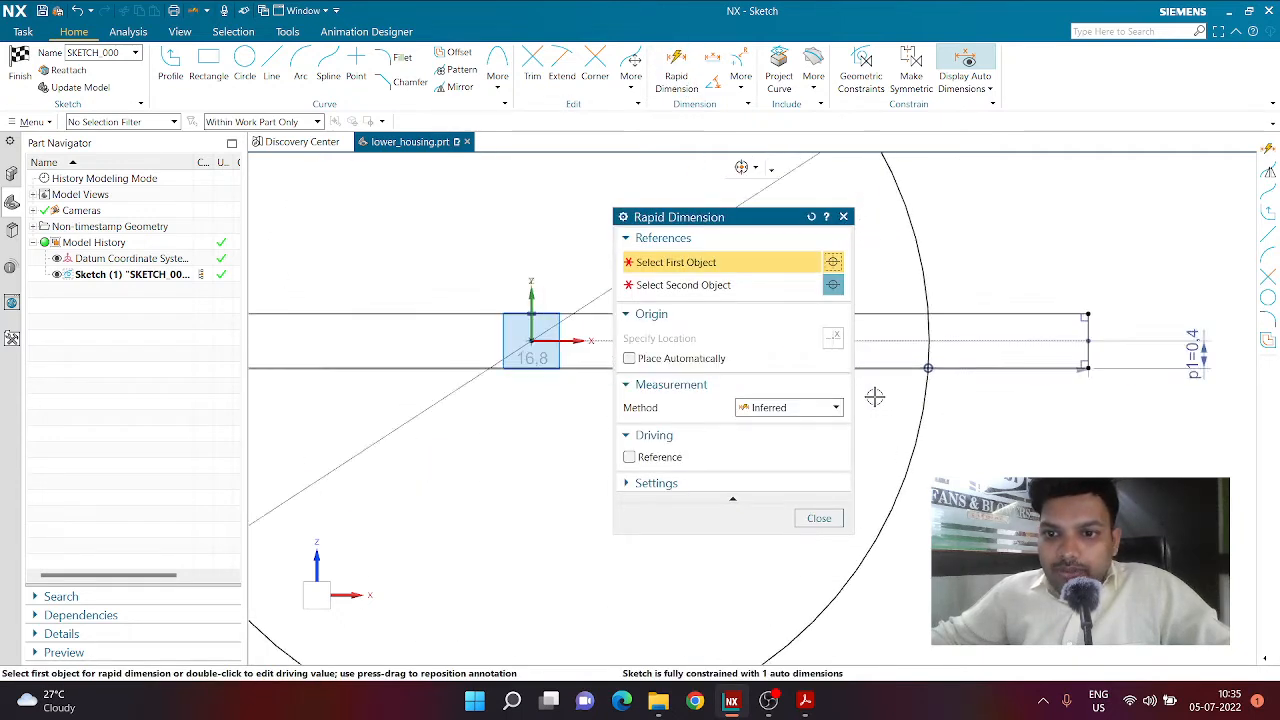
pyautogui.click(1141, 358)
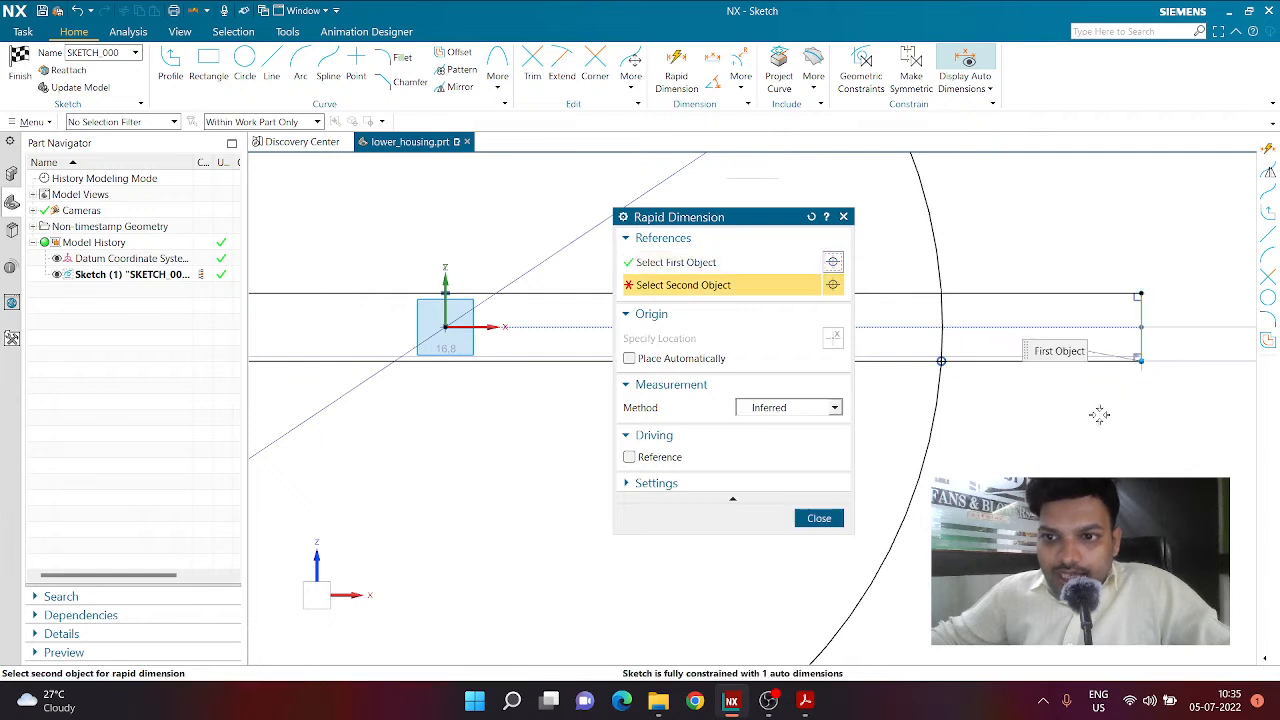
pyautogui.click(941, 360)
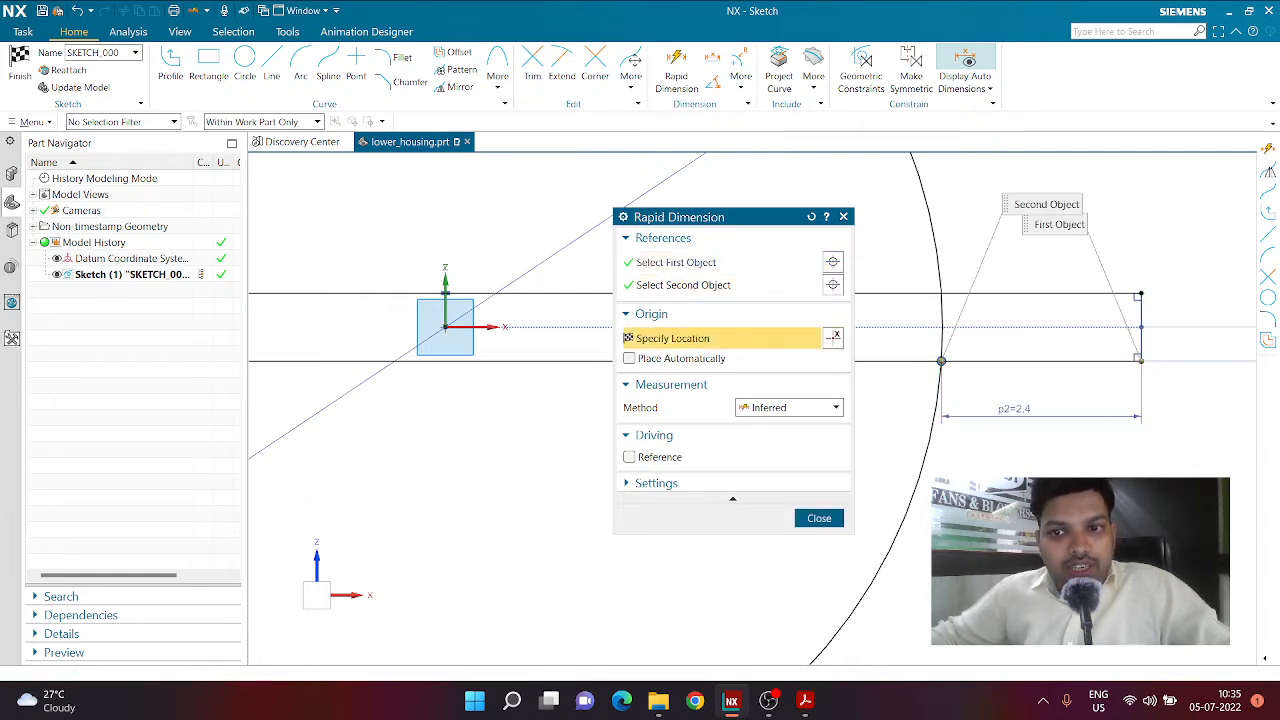
pyautogui.click(1012, 414)
pyautogui.write('1.5')
pyautogui.press('Return')
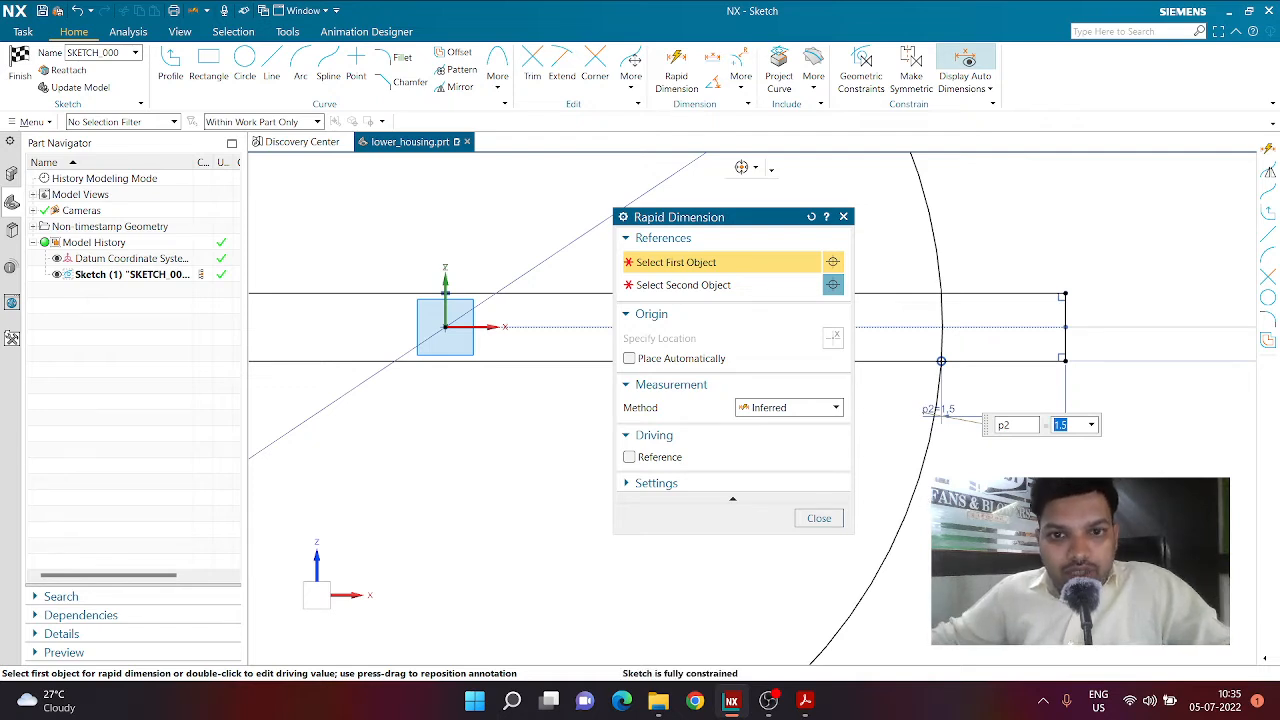
pyautogui.press('Escape')
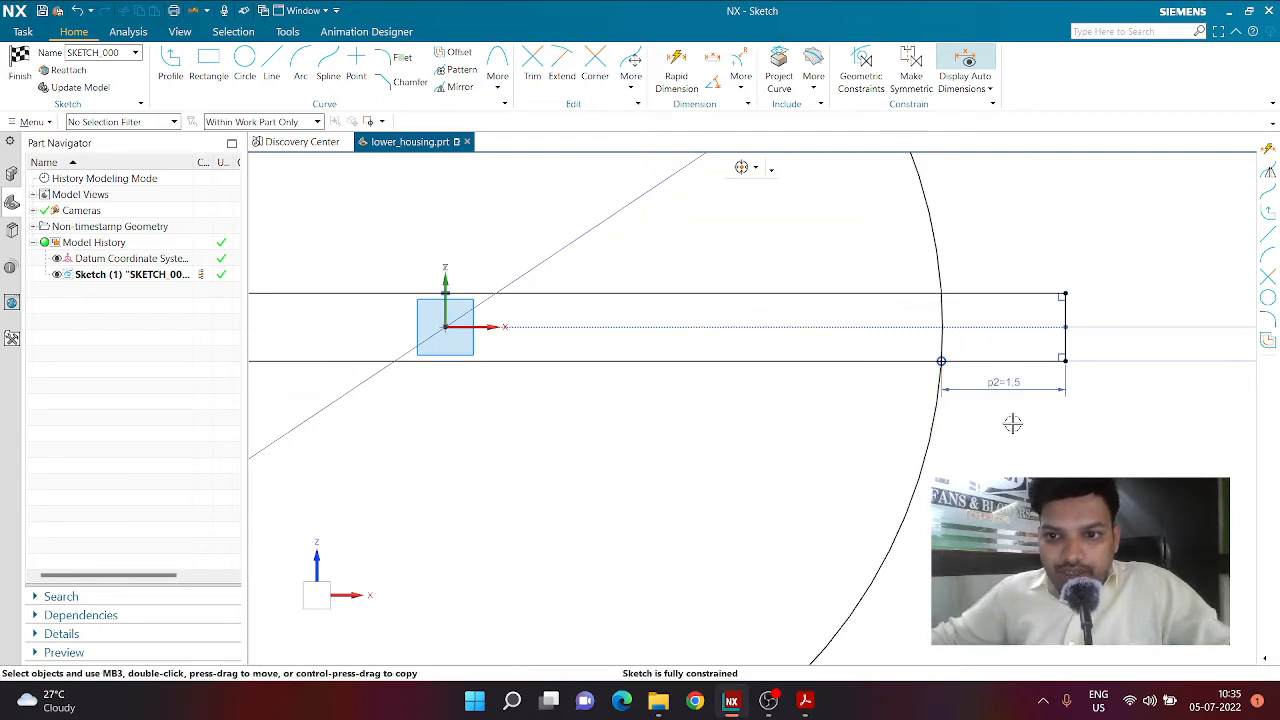
# Step: Finish the front-view sketch, return to the 3D model and clear the sketch selection
pyautogui.scroll(-3, 1016, 473)
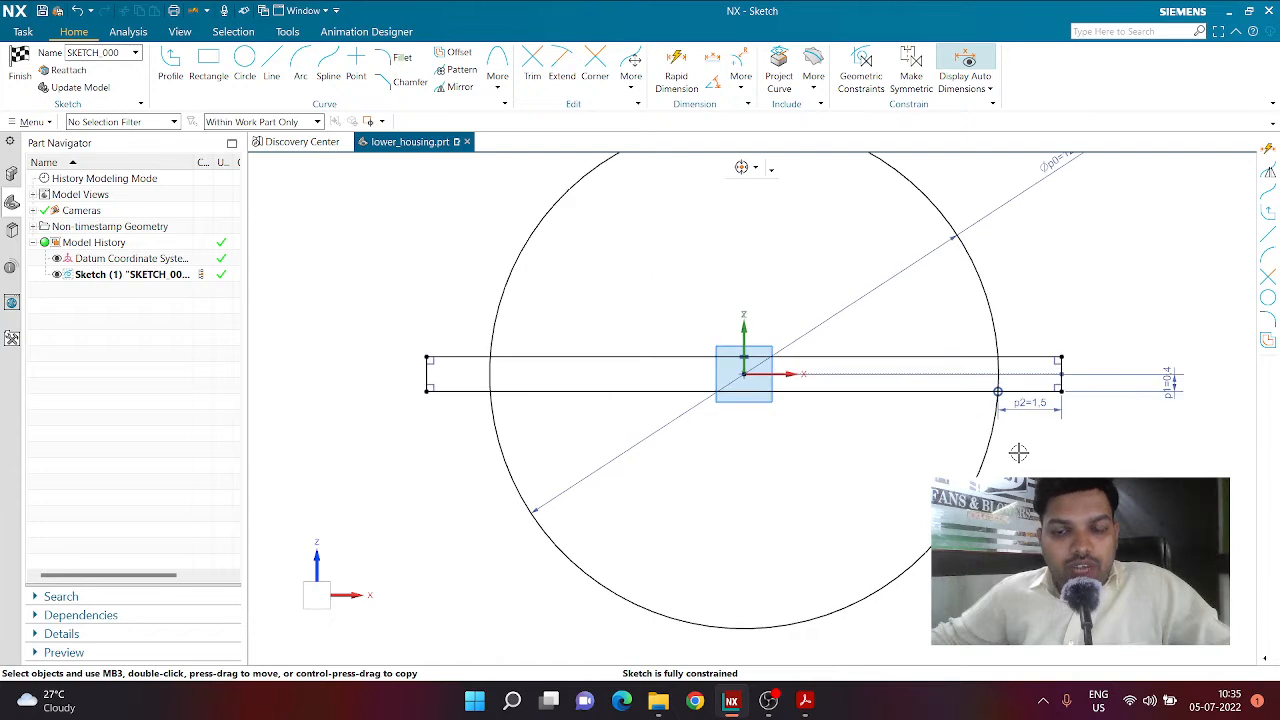
pyautogui.scroll(-1, 567, 285)
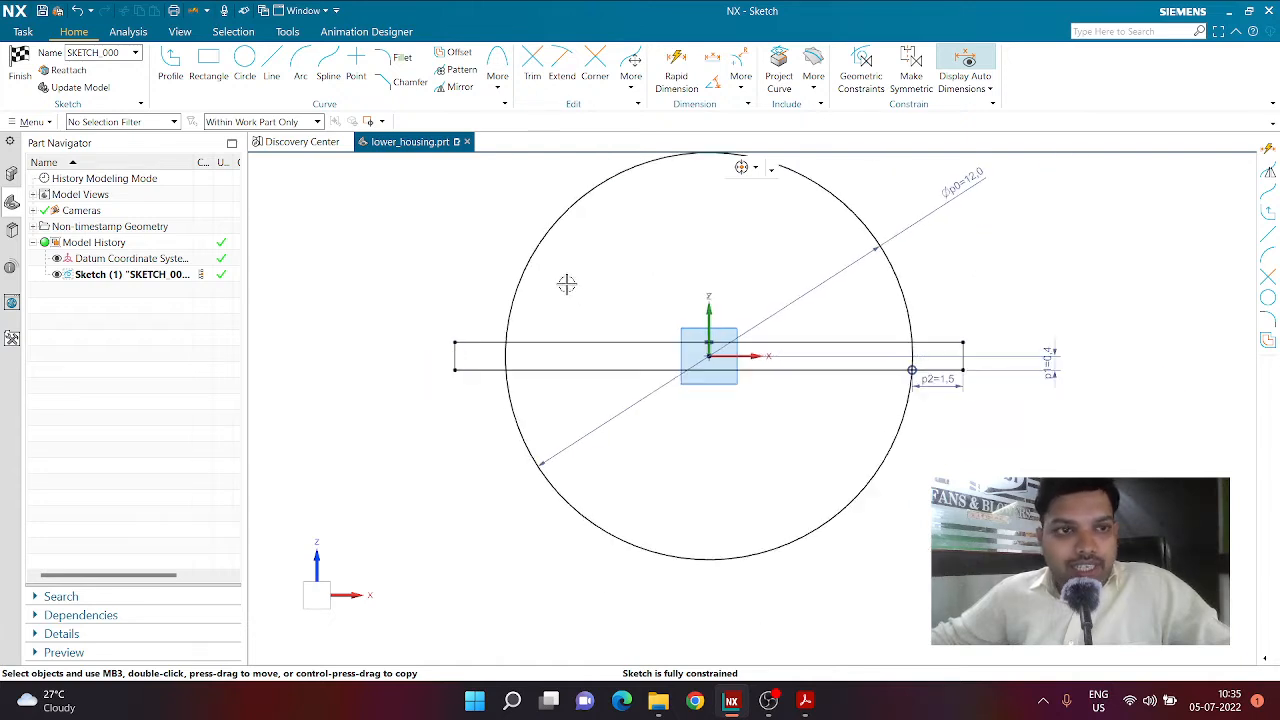
pyautogui.click(19, 70)
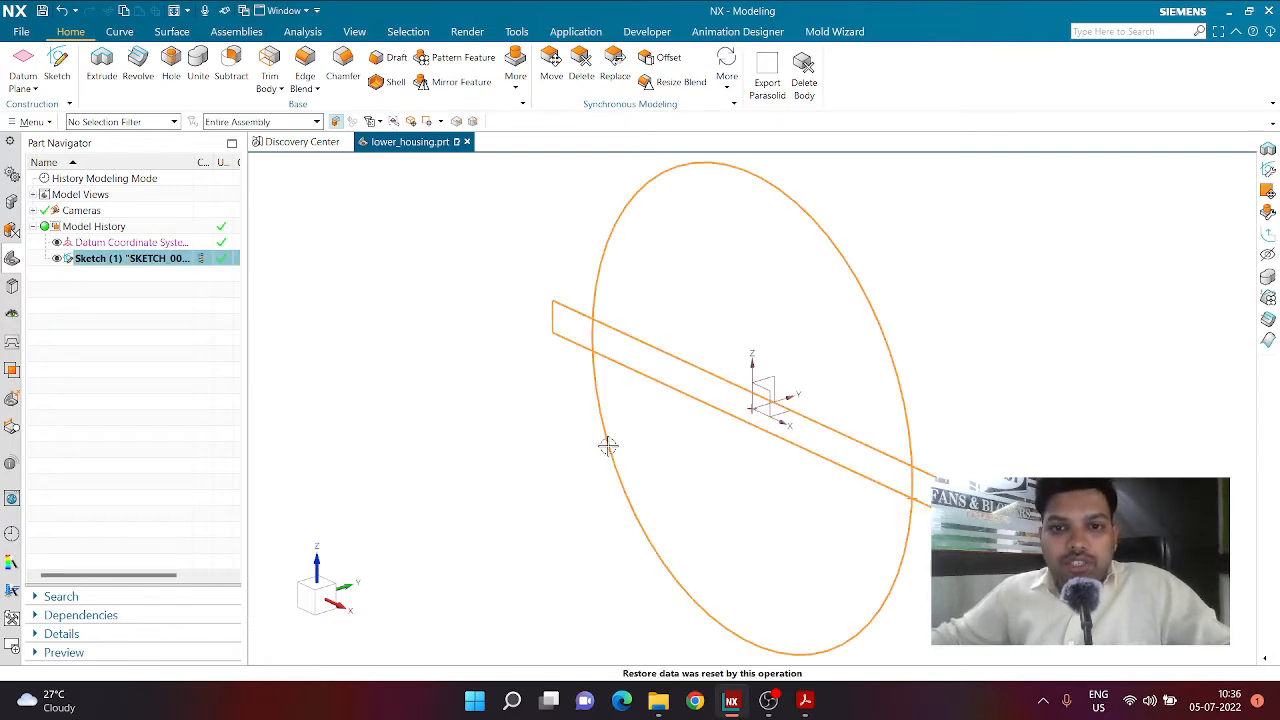
pyautogui.scroll(-2, 644, 424)
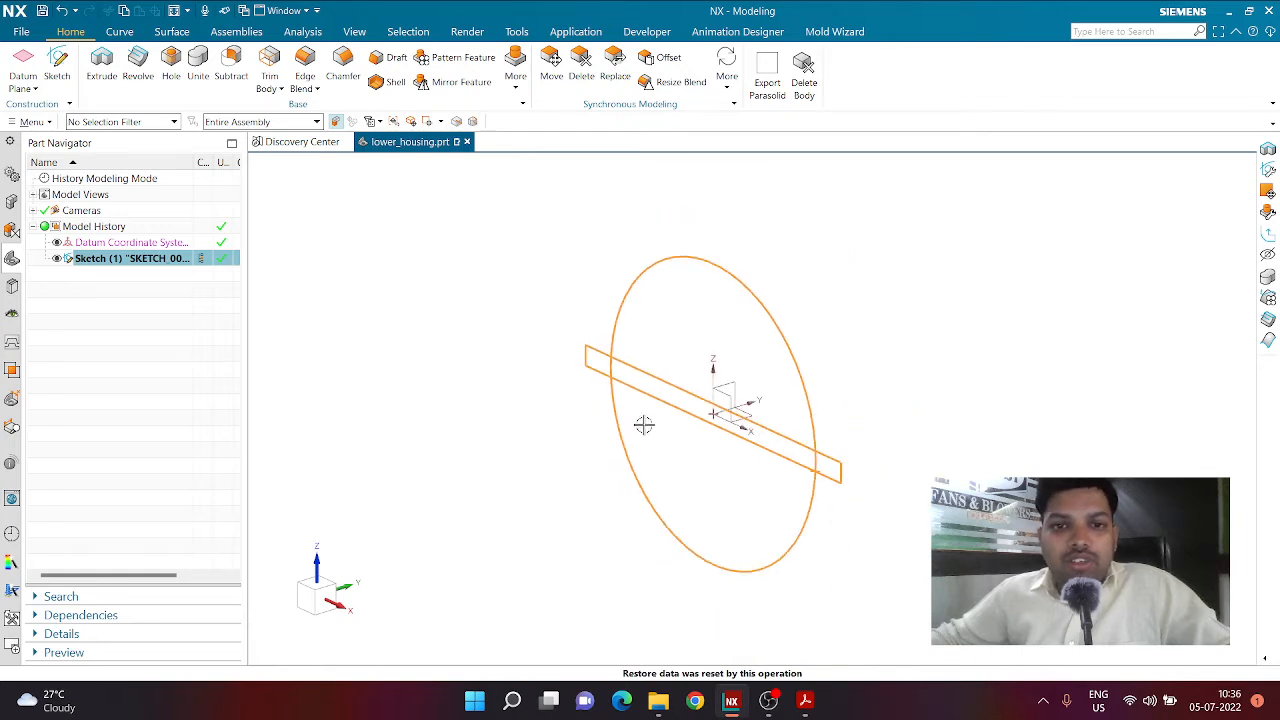
pyautogui.scroll(1, 642, 449)
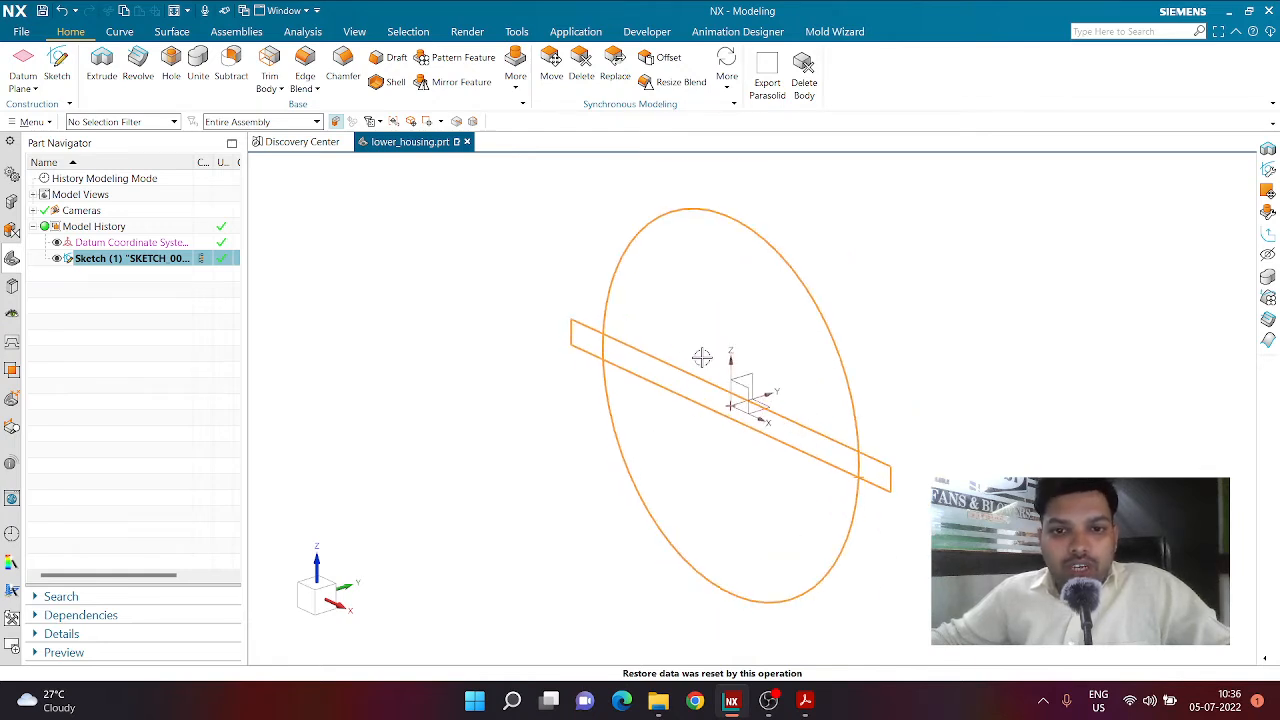
pyautogui.click(591, 532)
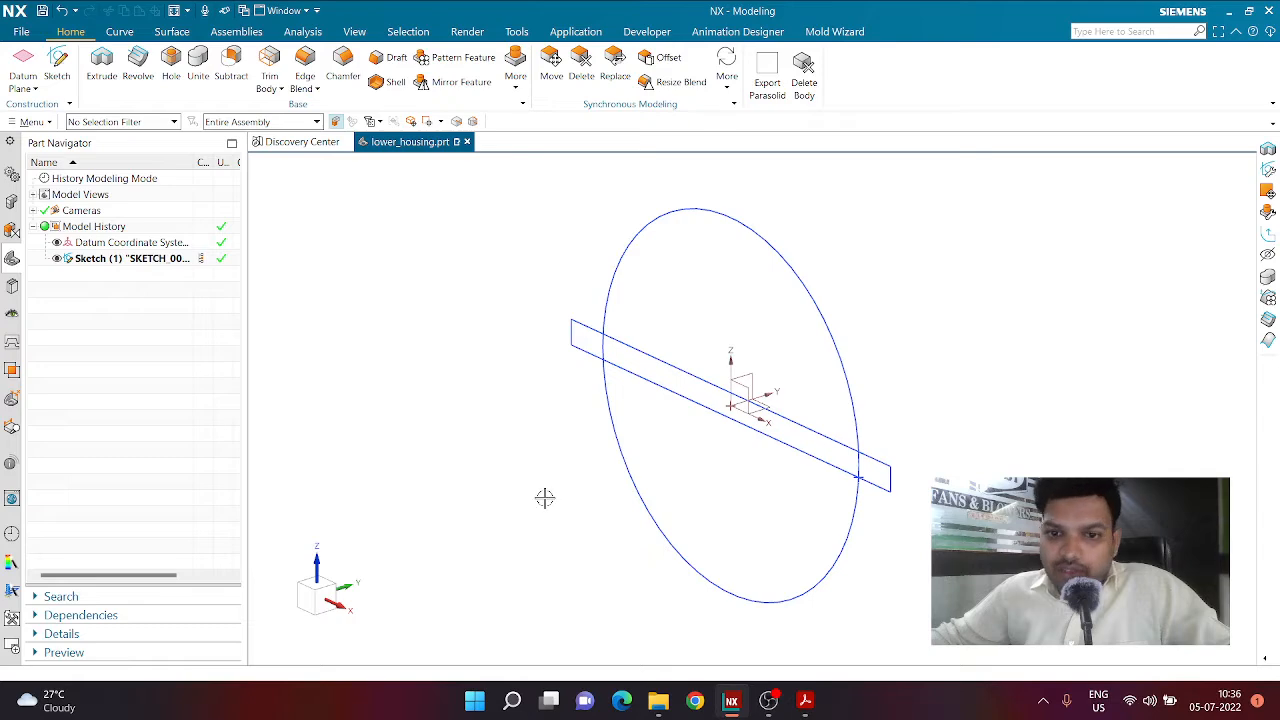
# Step: Start an extrusion using Region Boundary Curves and select the circle's regions together with the side flange regions as its section
pyautogui.click(101, 97)
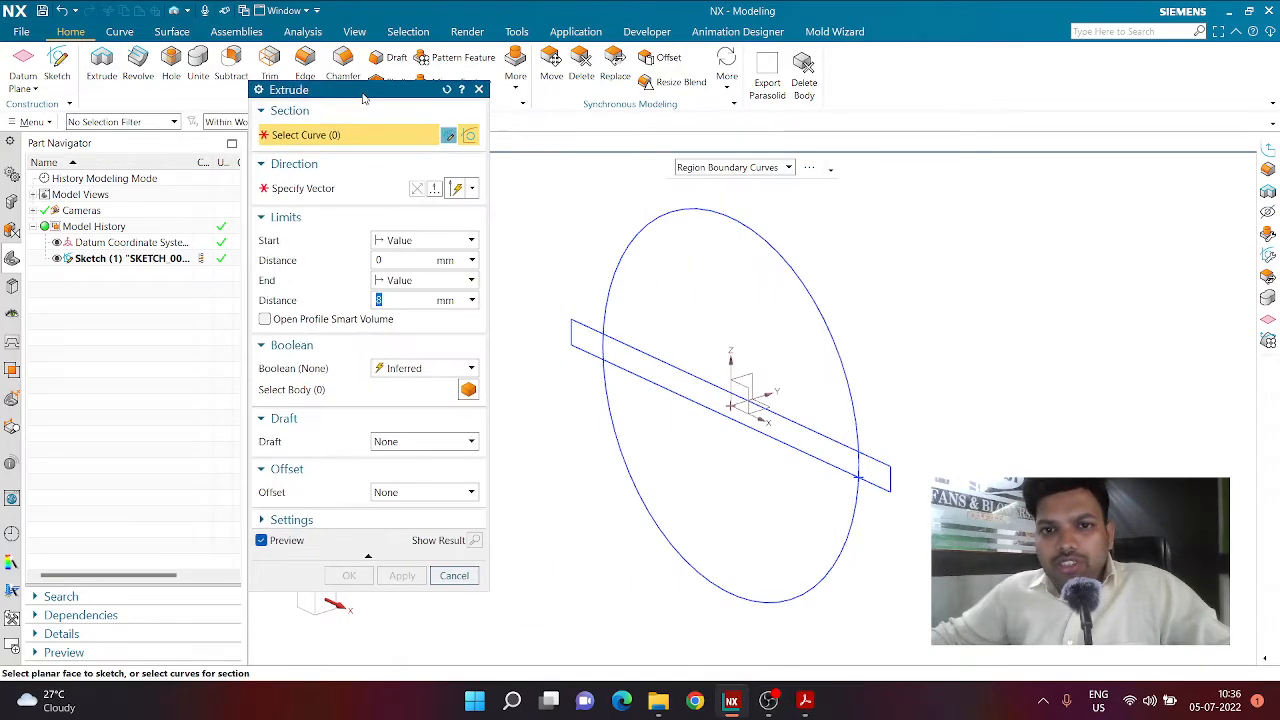
pyautogui.moveTo(363, 97); pyautogui.dragTo(393, 125)
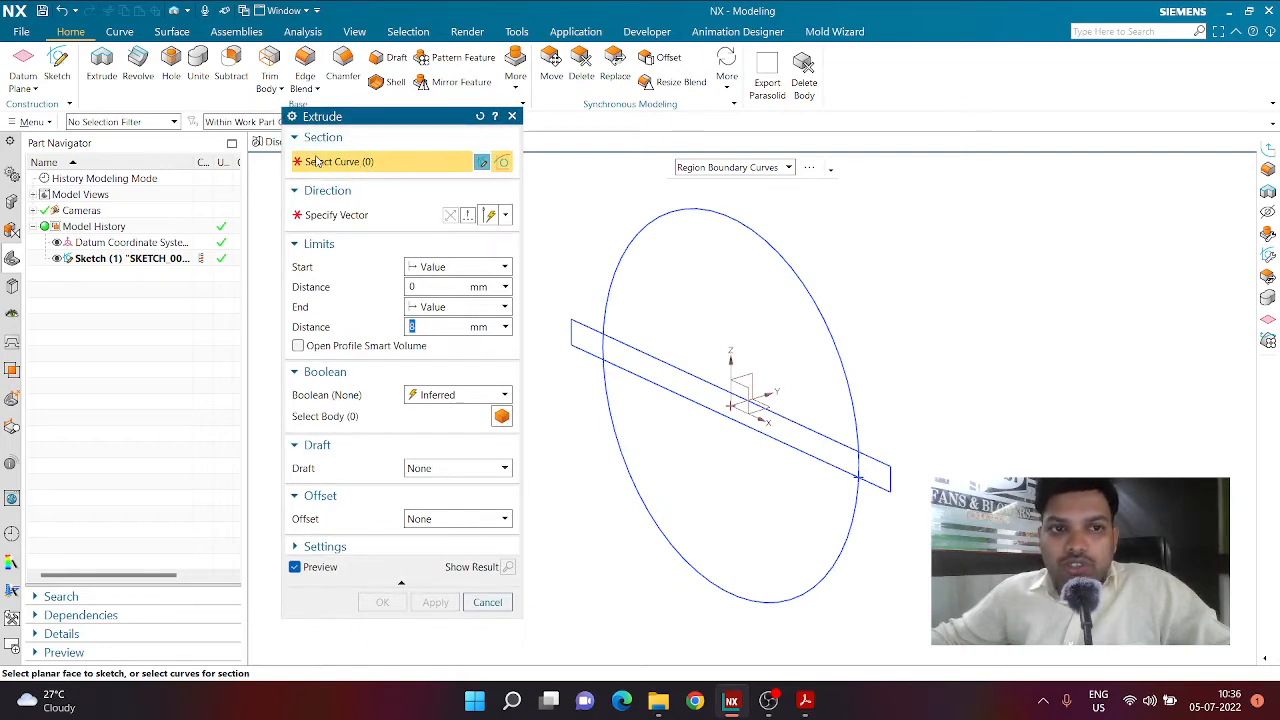
pyautogui.click(723, 169)
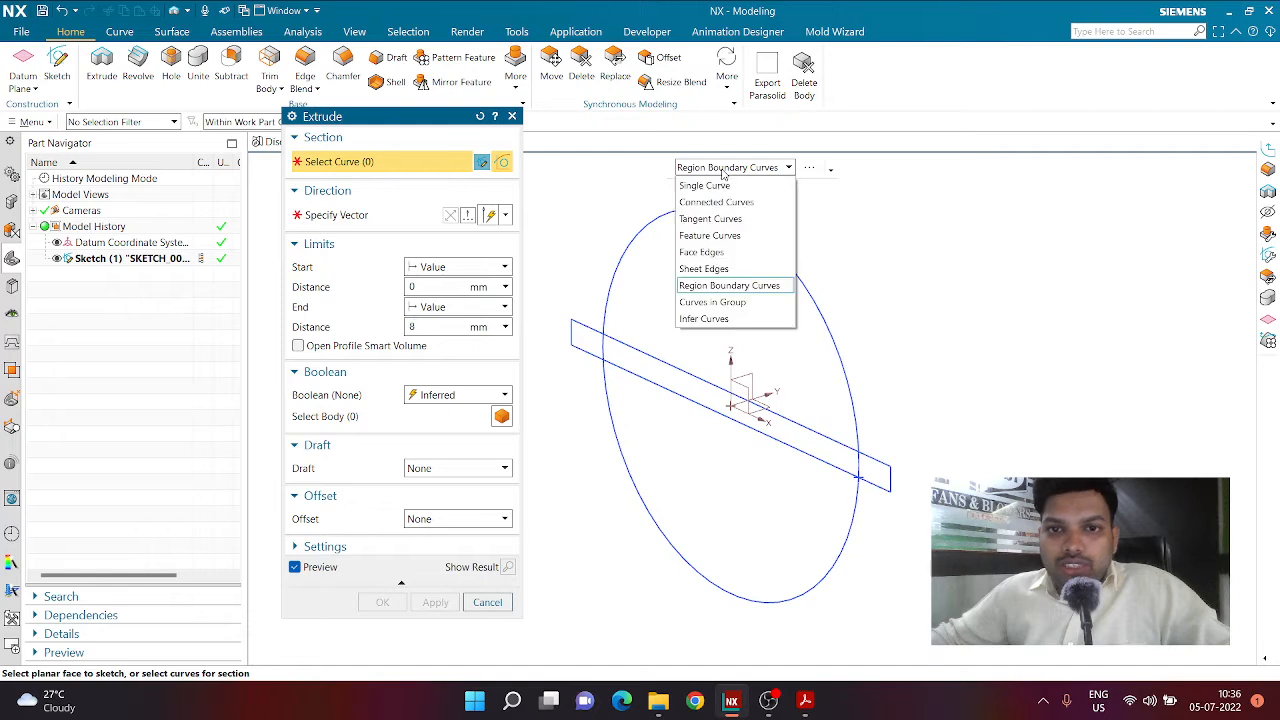
pyautogui.click(704, 286)
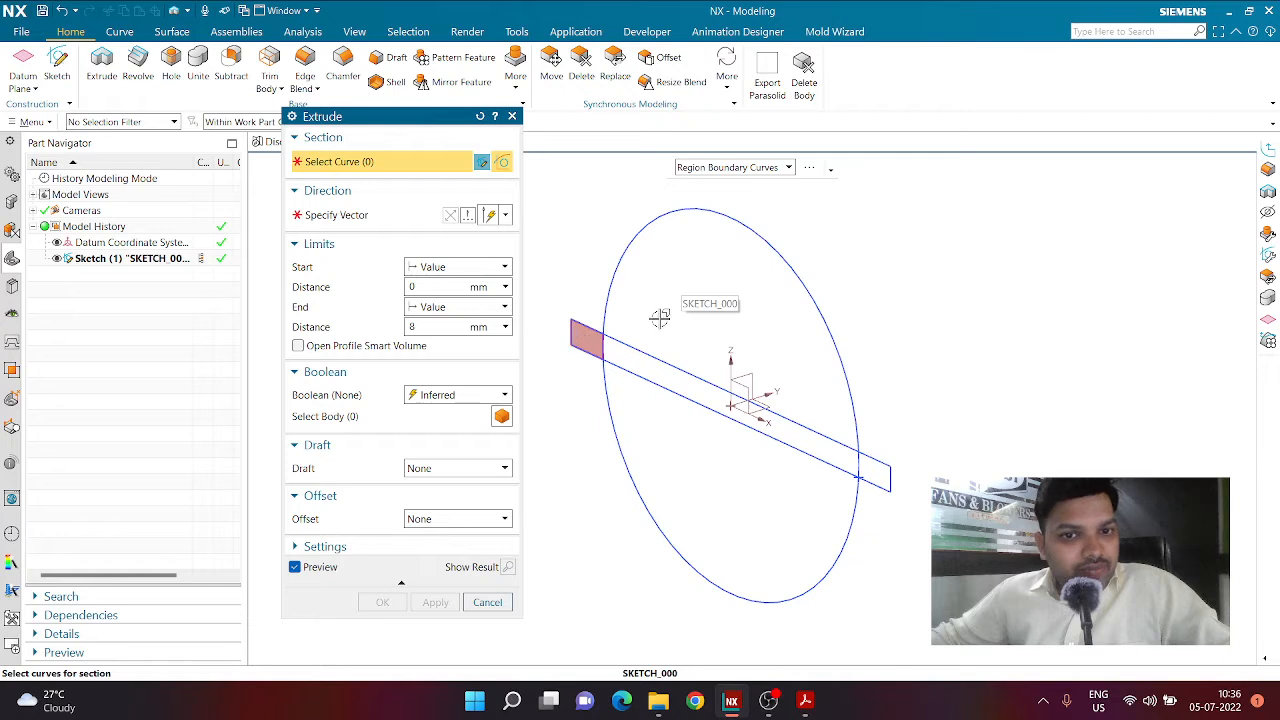
pyautogui.click(667, 313)
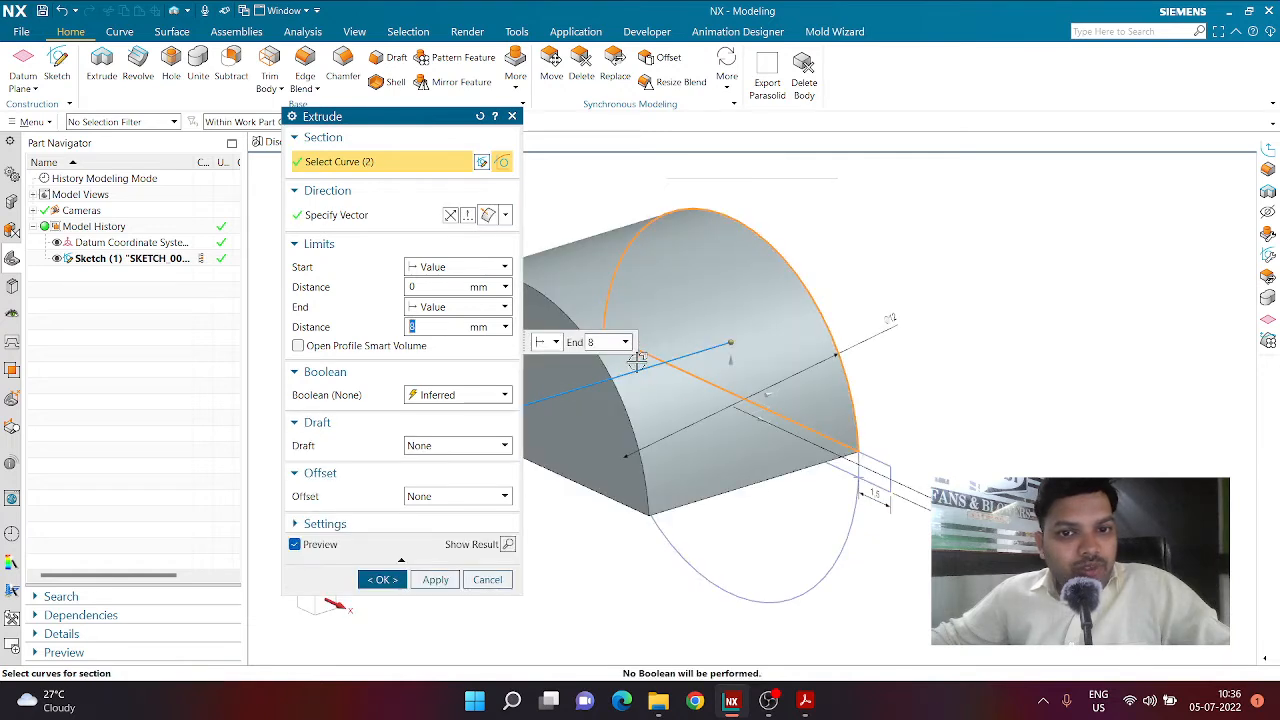
pyautogui.click(876, 466)
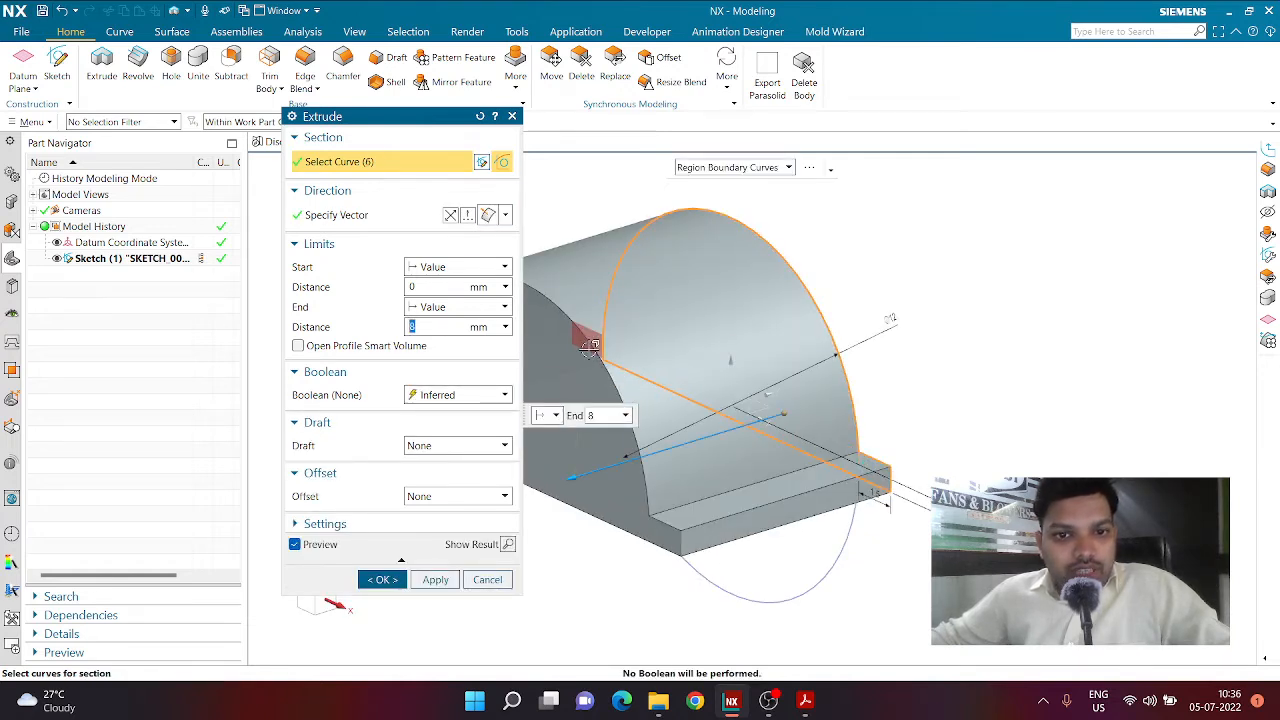
pyautogui.click(770, 545)
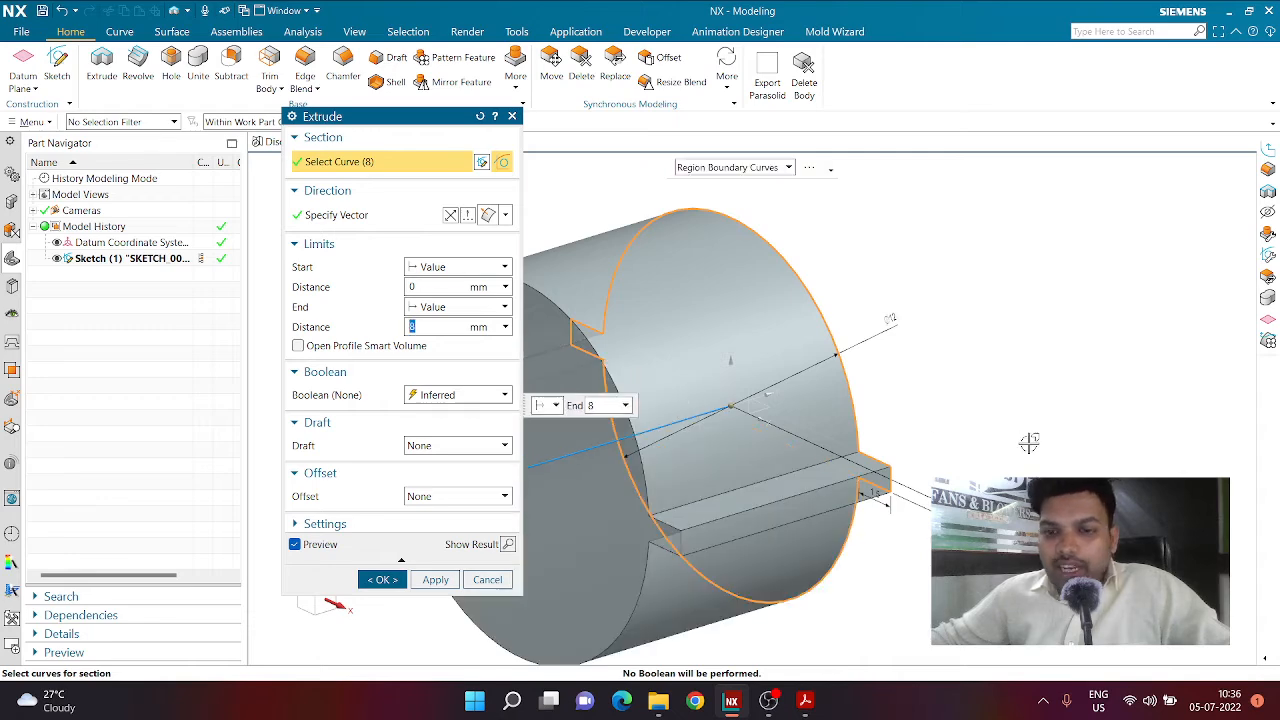
# Step: Check the housing depth in the PDF drawing, then extrude the selected regions as a Symmetric Value with an 8 mm width
pyautogui.click(807, 705)
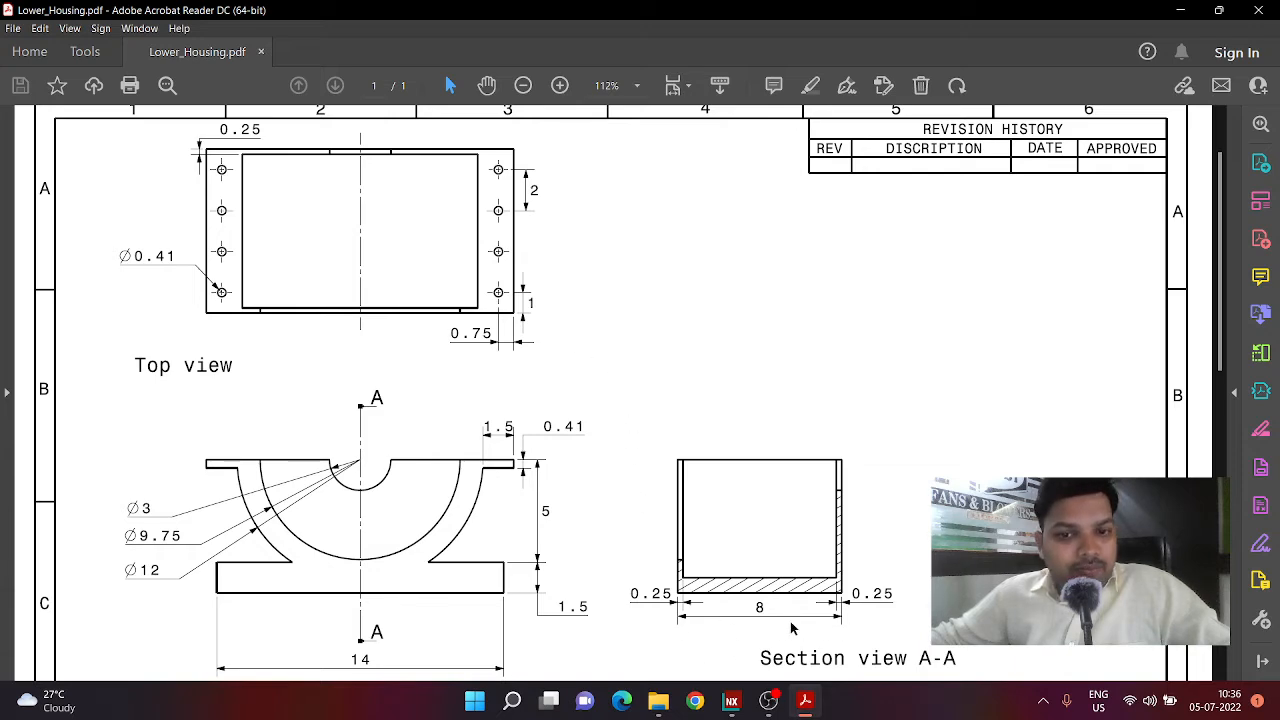
pyautogui.click(806, 703)
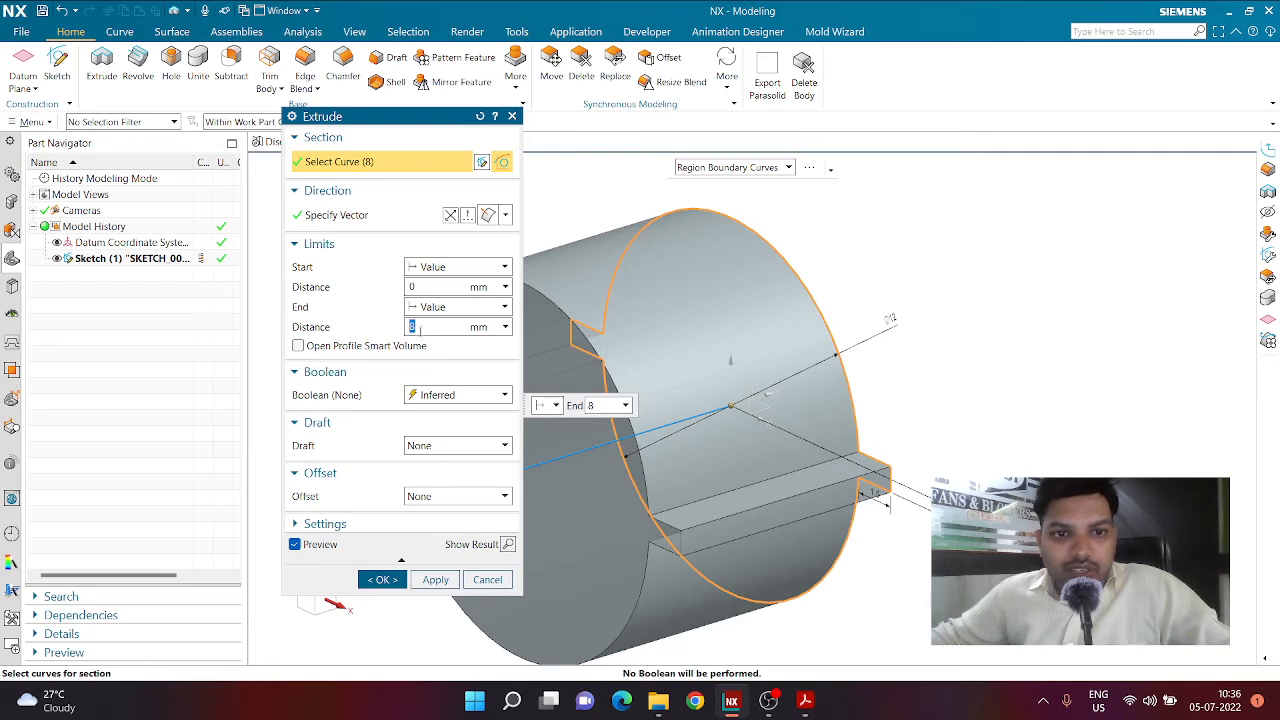
pyautogui.click(430, 307)
pyautogui.click(455, 334)
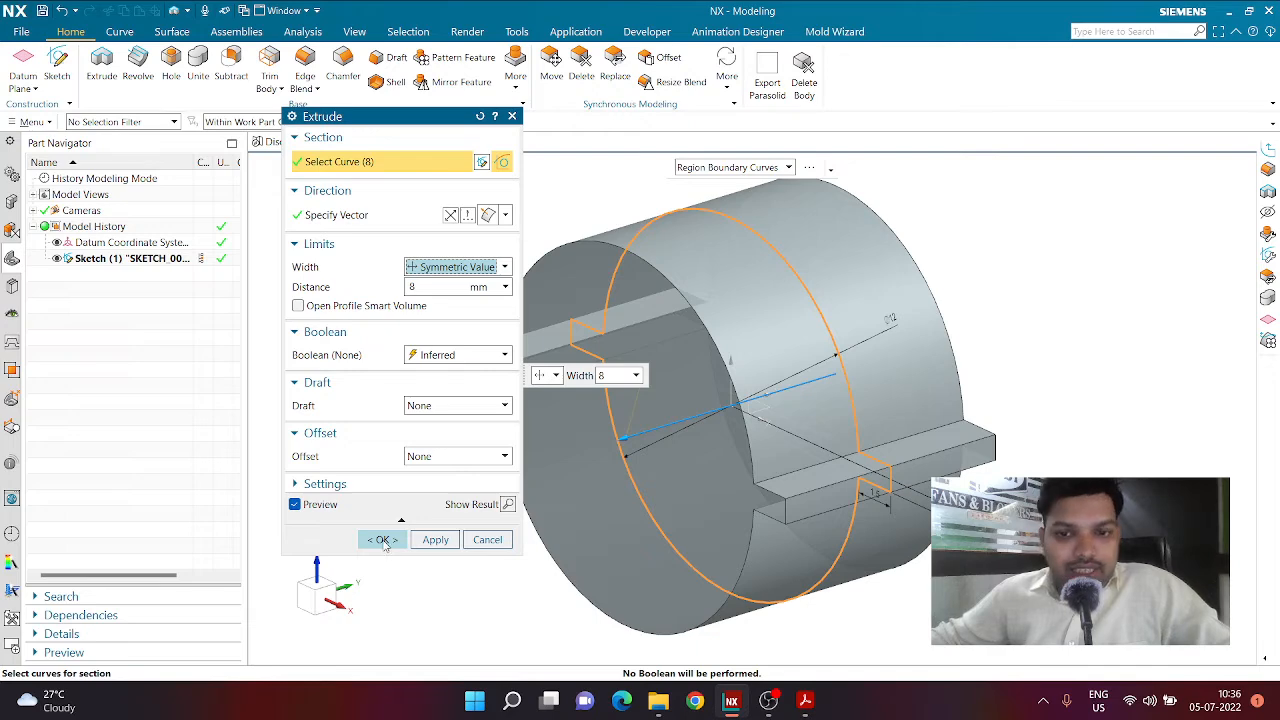
pyautogui.click(384, 541)
pyautogui.moveTo(469, 434); pyautogui.dragTo(495, 405, button='middle')
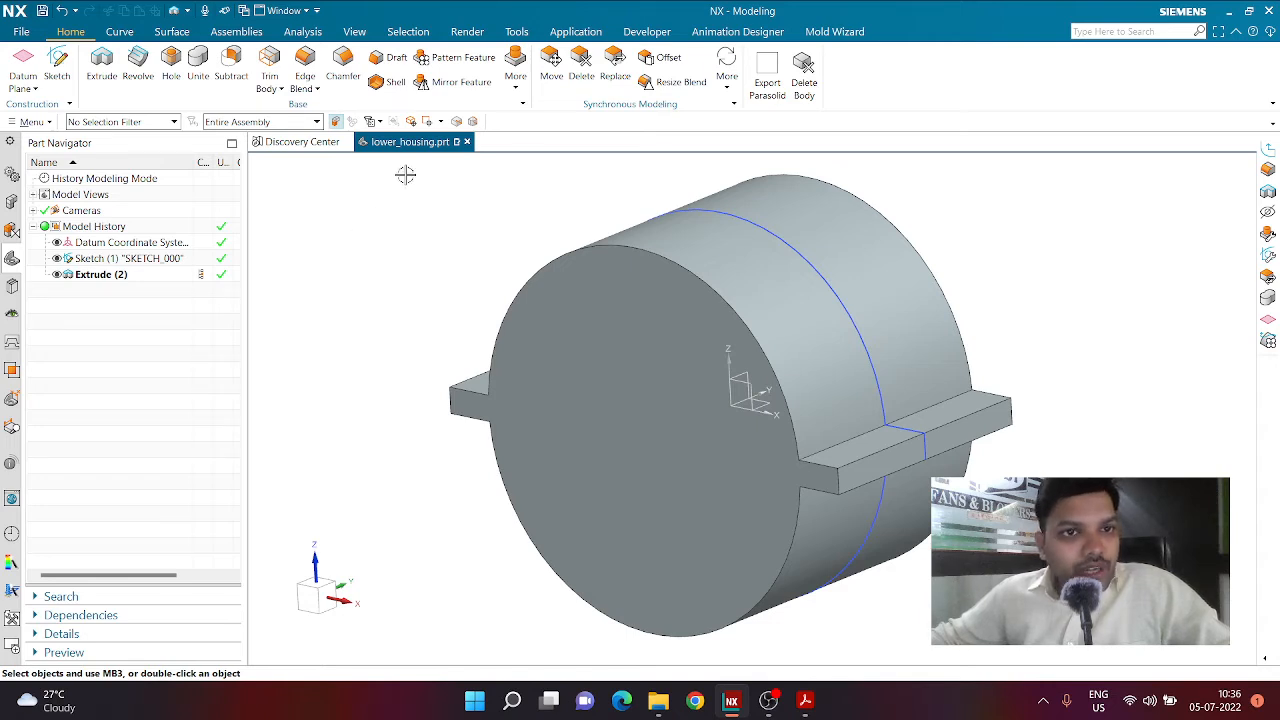
# Step: Trim the extruded body with the horizontal XY datum plane using the Face or Plane option, keeping the lower half
pyautogui.click(269, 64)
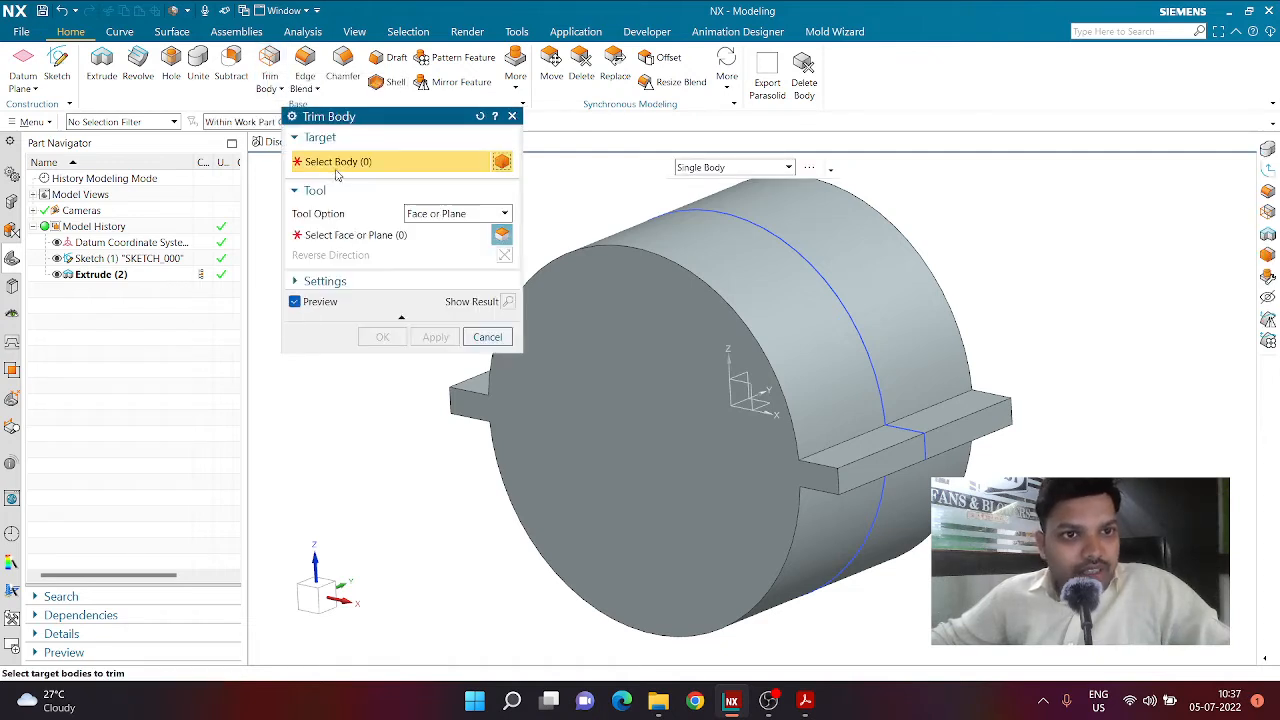
pyautogui.click(619, 326)
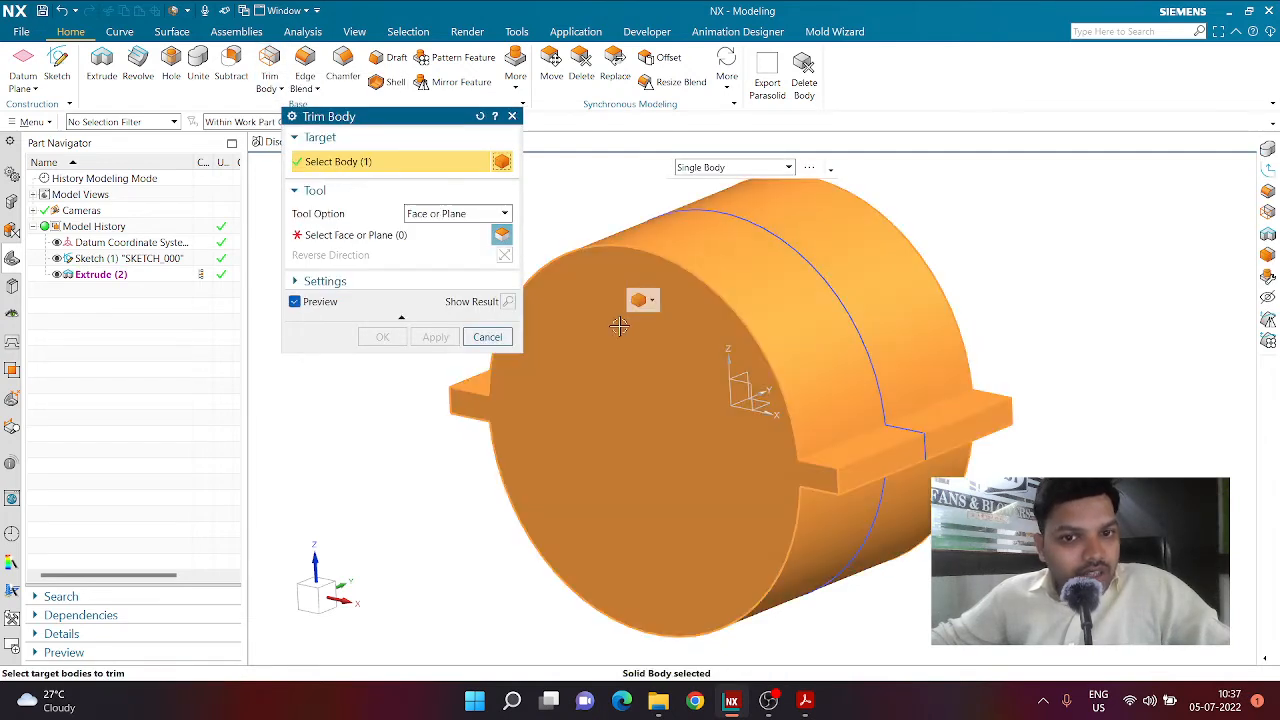
pyautogui.click(446, 214)
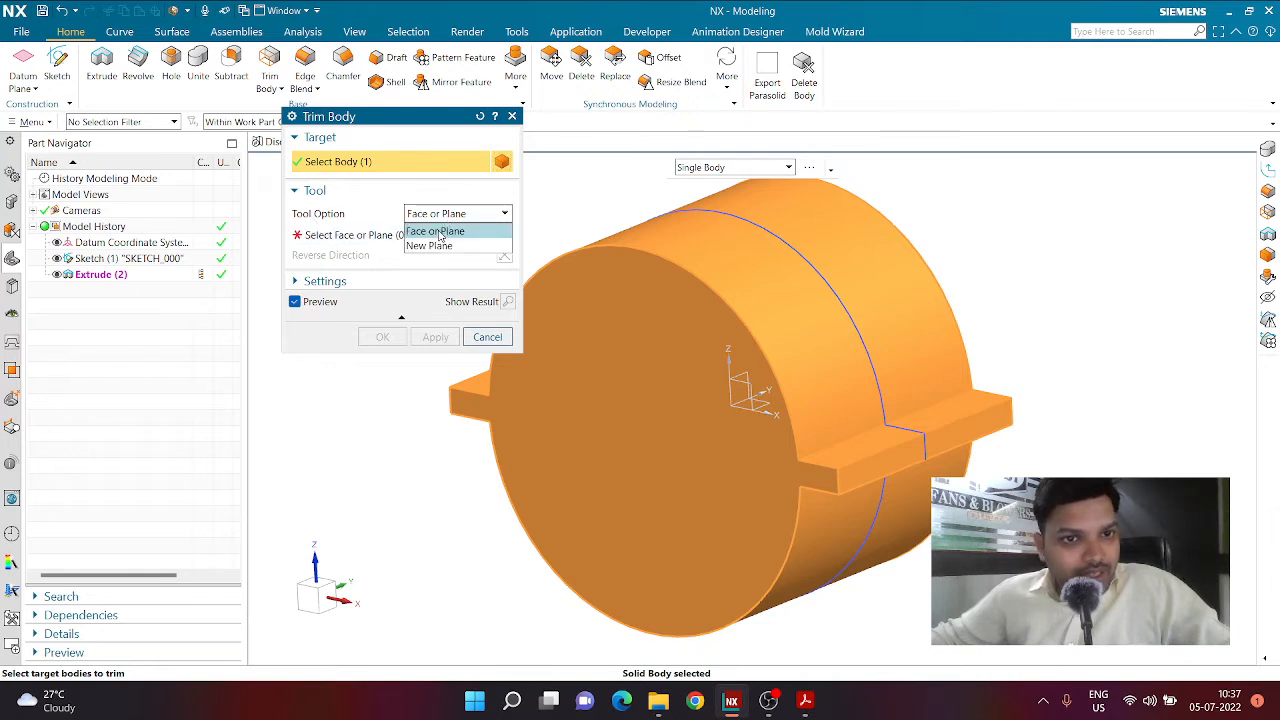
pyautogui.click(437, 232)
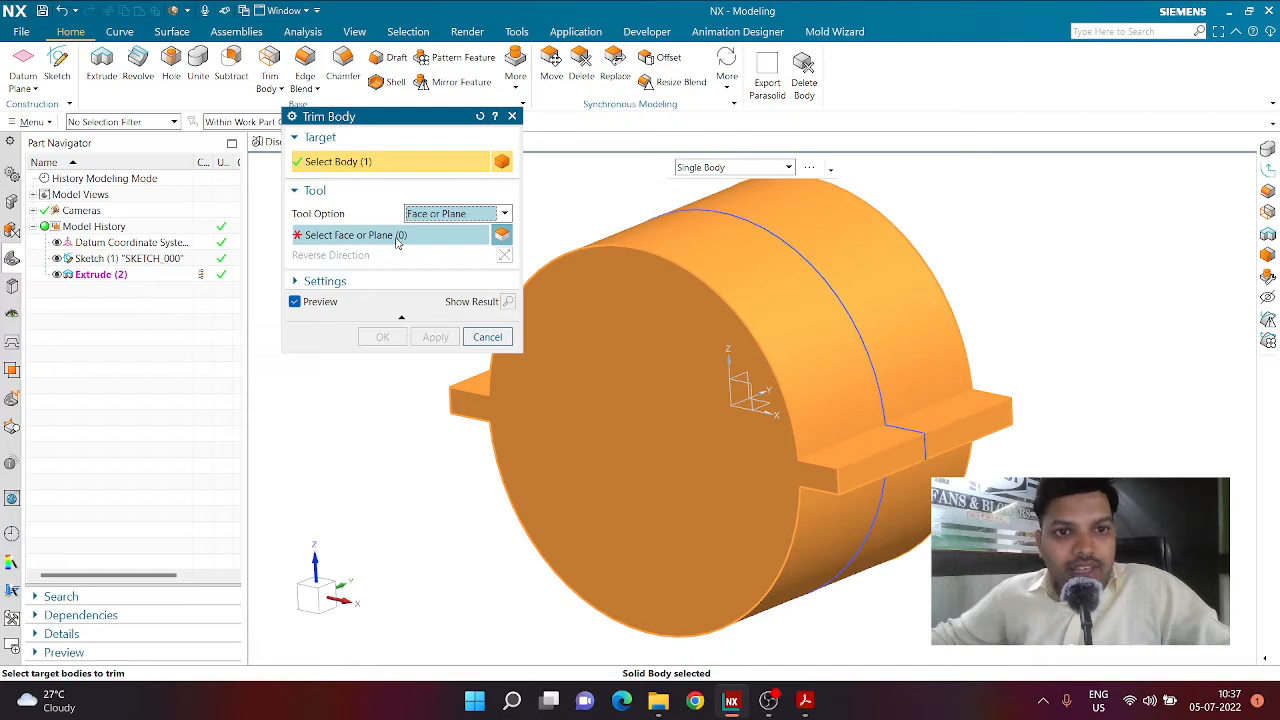
pyautogui.click(397, 240)
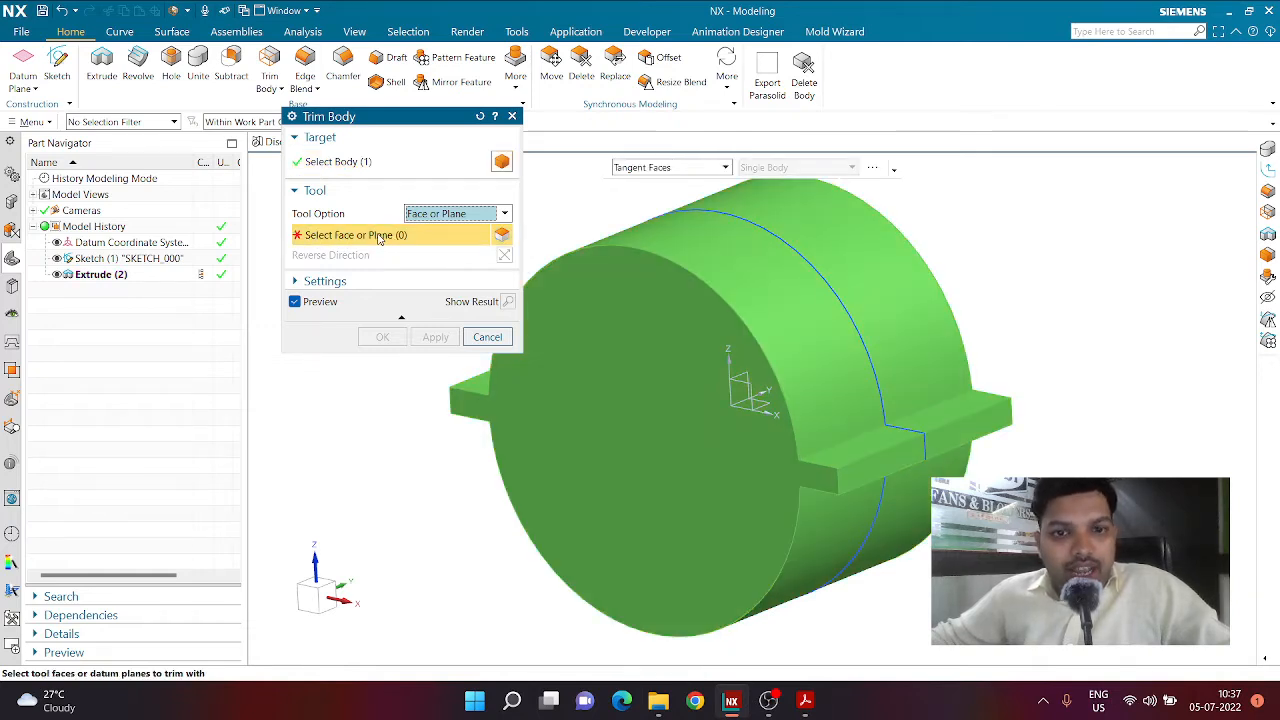
pyautogui.click(766, 400)
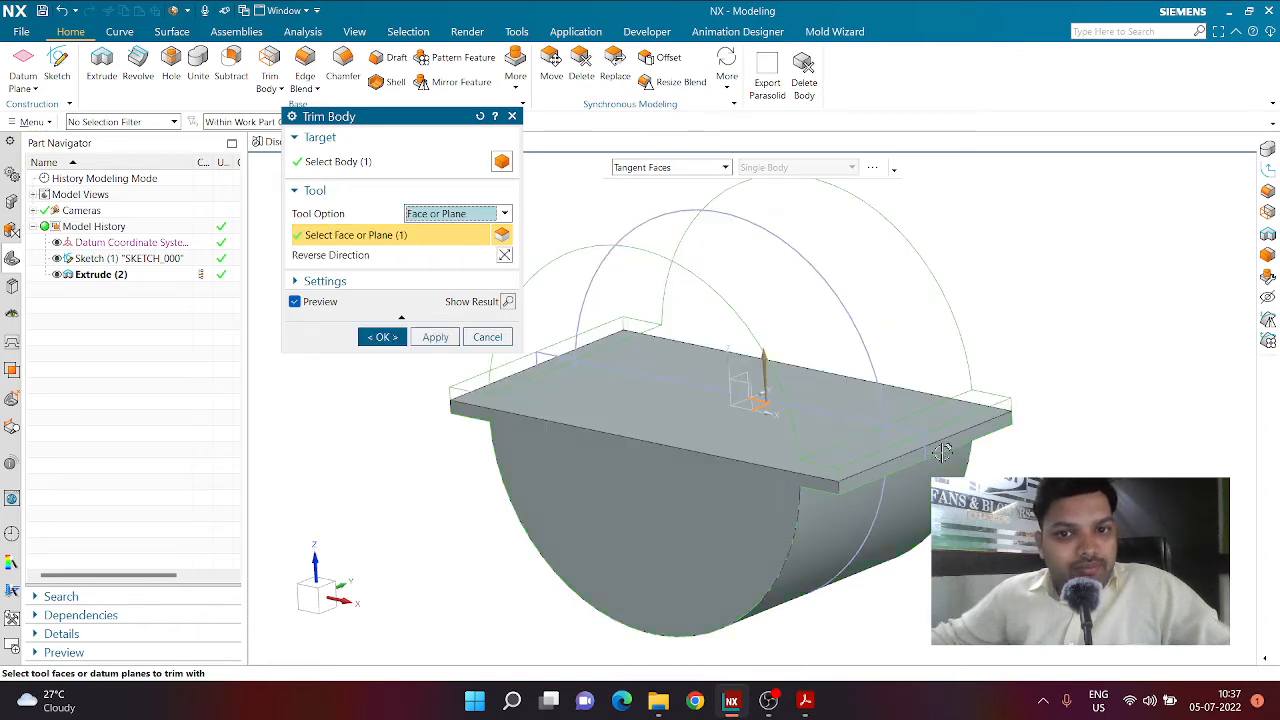
pyautogui.click(504, 255)
pyautogui.click(504, 256)
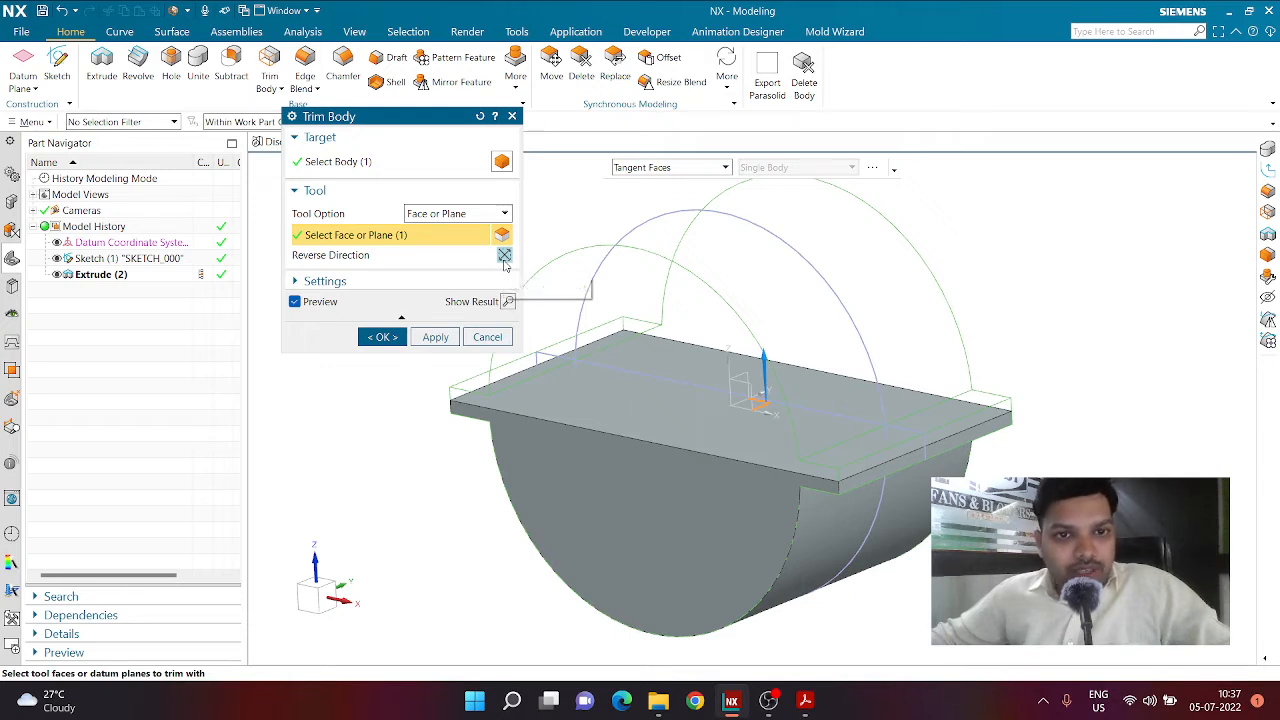
pyautogui.click(504, 256)
pyautogui.click(504, 256)
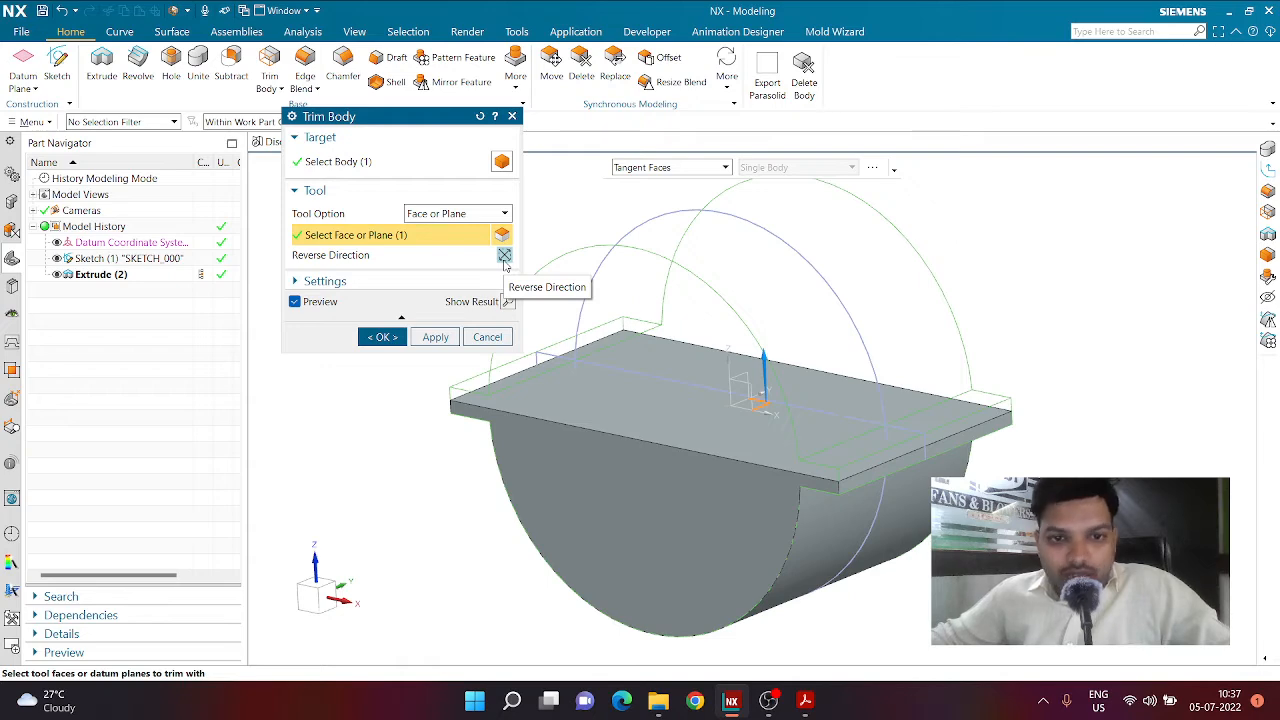
pyautogui.click(381, 337)
pyautogui.moveTo(366, 389); pyautogui.dragTo(323, 389, button='middle')
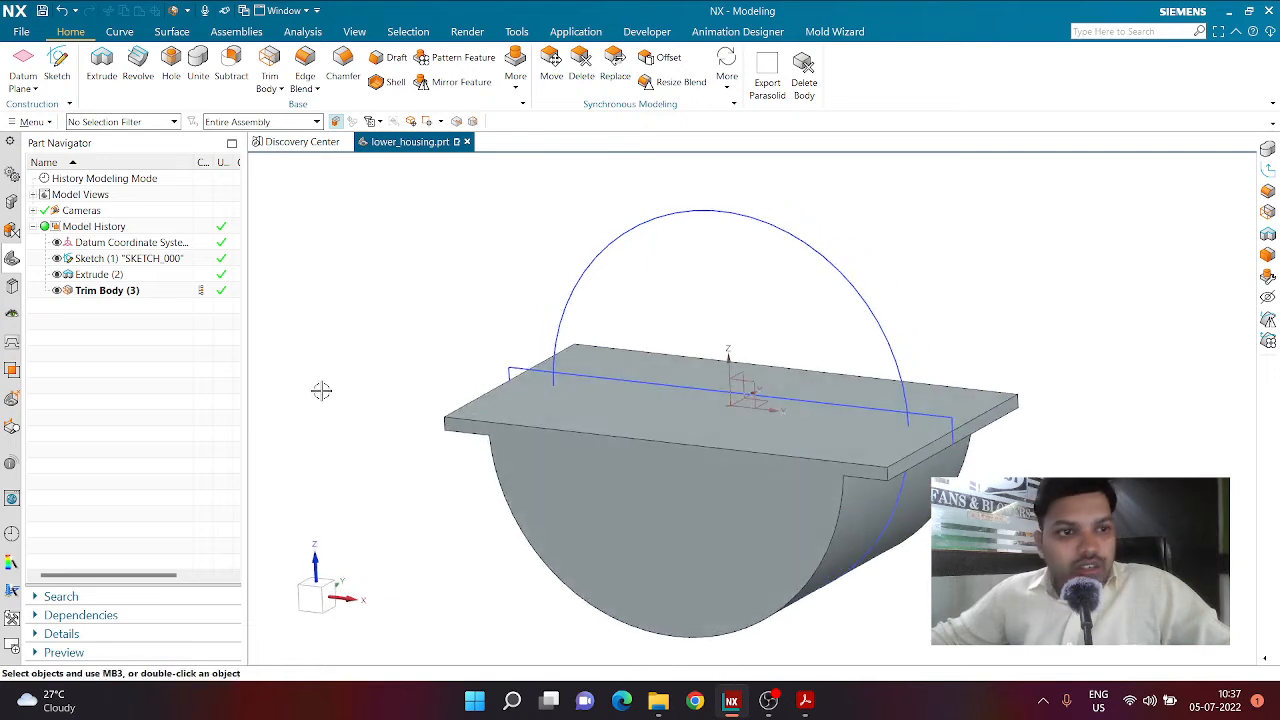
# Step: Hide the first sketch with the circle and flange outline so only the trimmed body shows
pyautogui.click(57, 259)
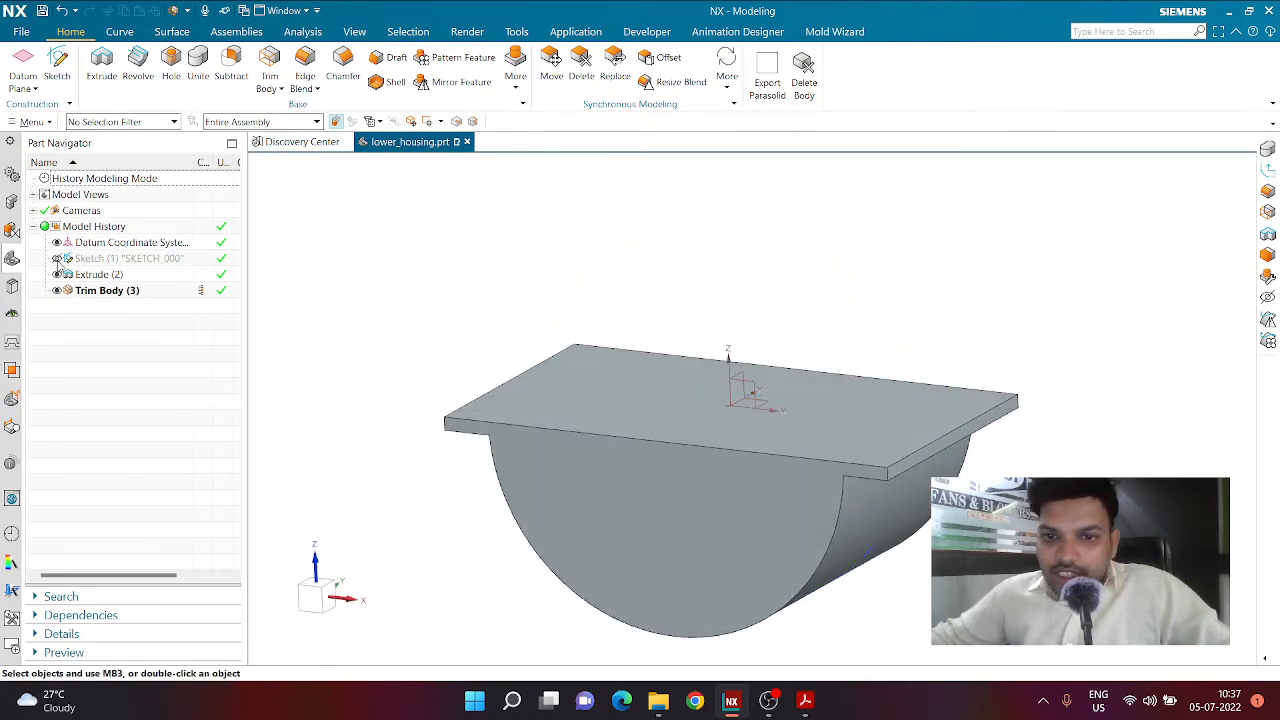
pyautogui.click(57, 259)
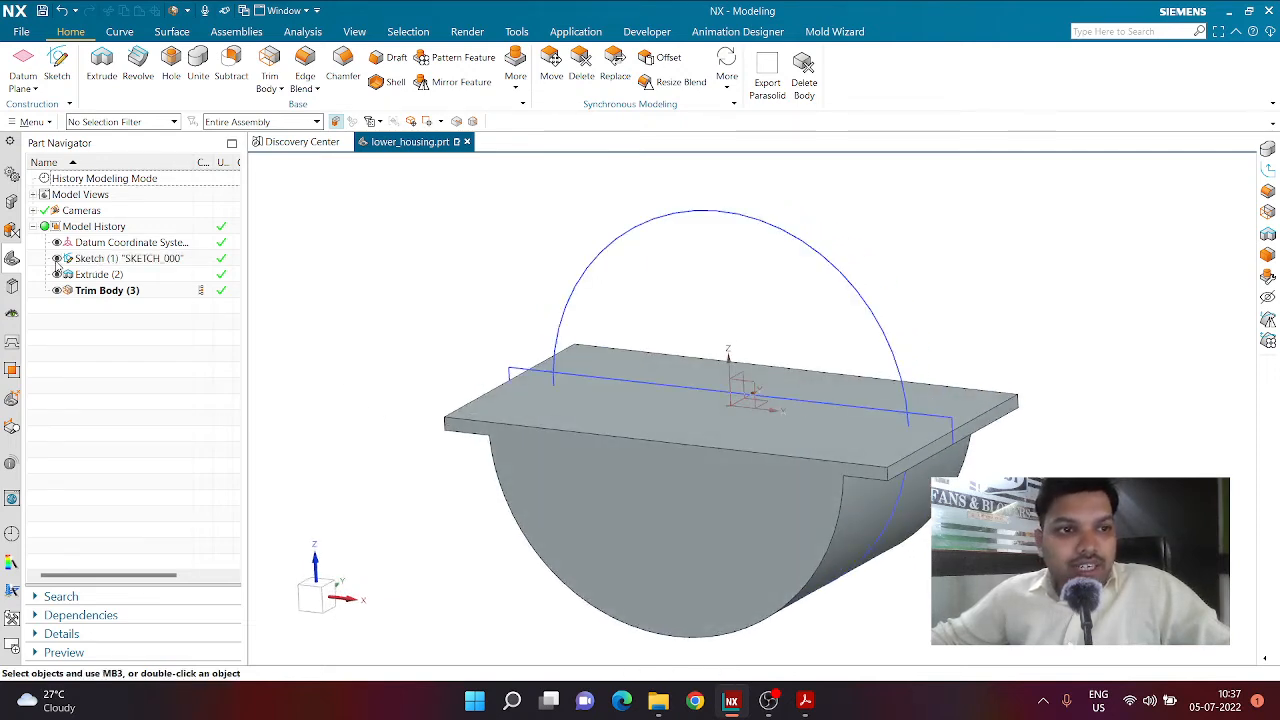
pyautogui.click(57, 259)
pyautogui.click(57, 259)
pyautogui.rightClick(86, 258)
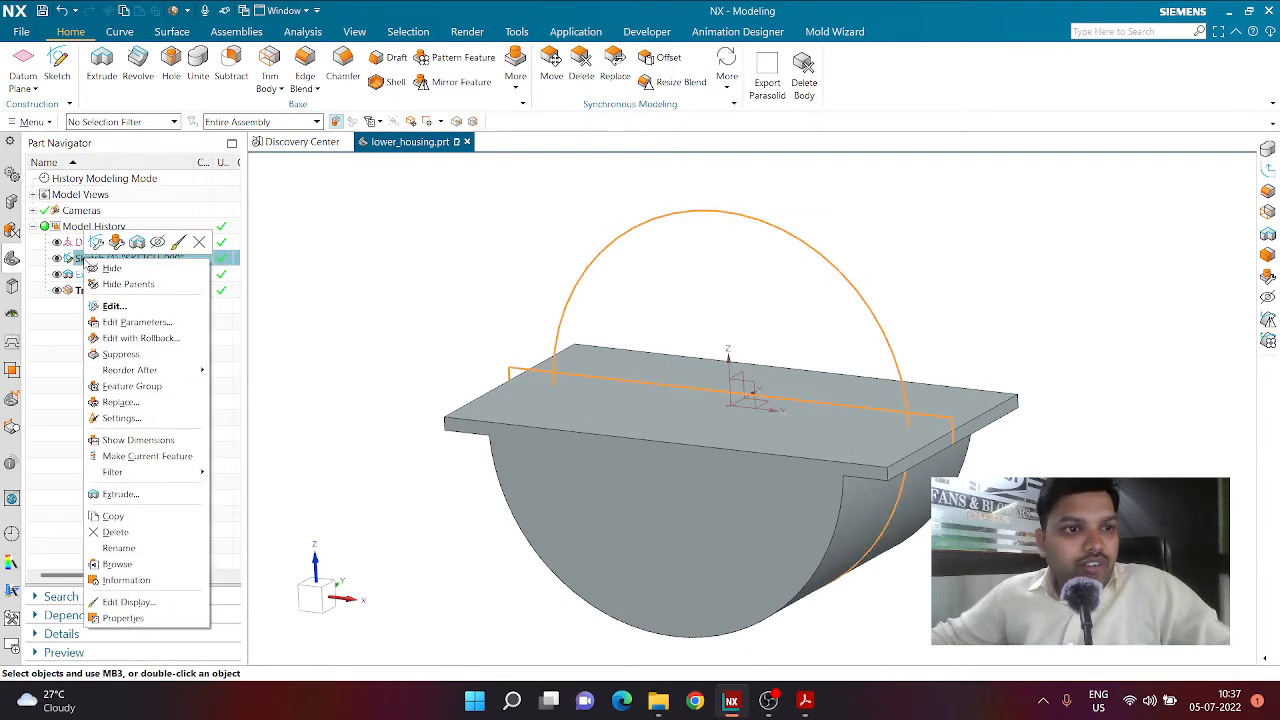
pyautogui.click(110, 269)
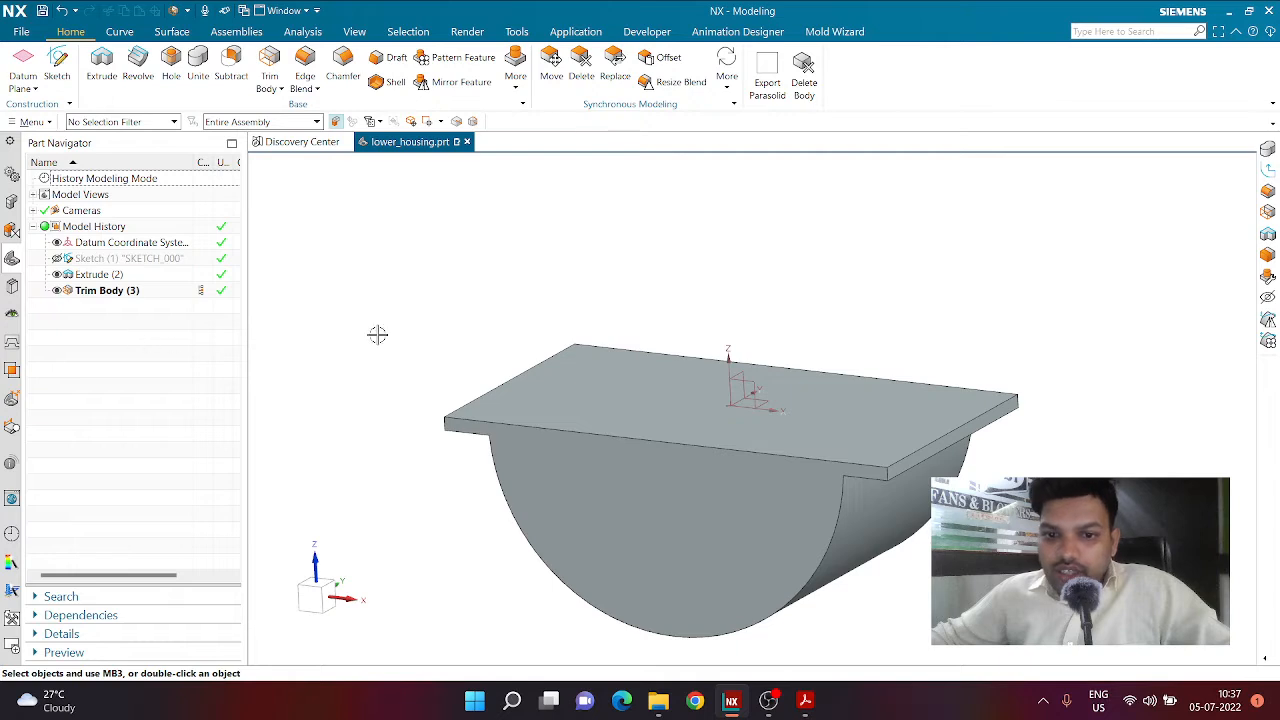
pyautogui.moveTo(374, 320); pyautogui.dragTo(383, 344, button='middle')
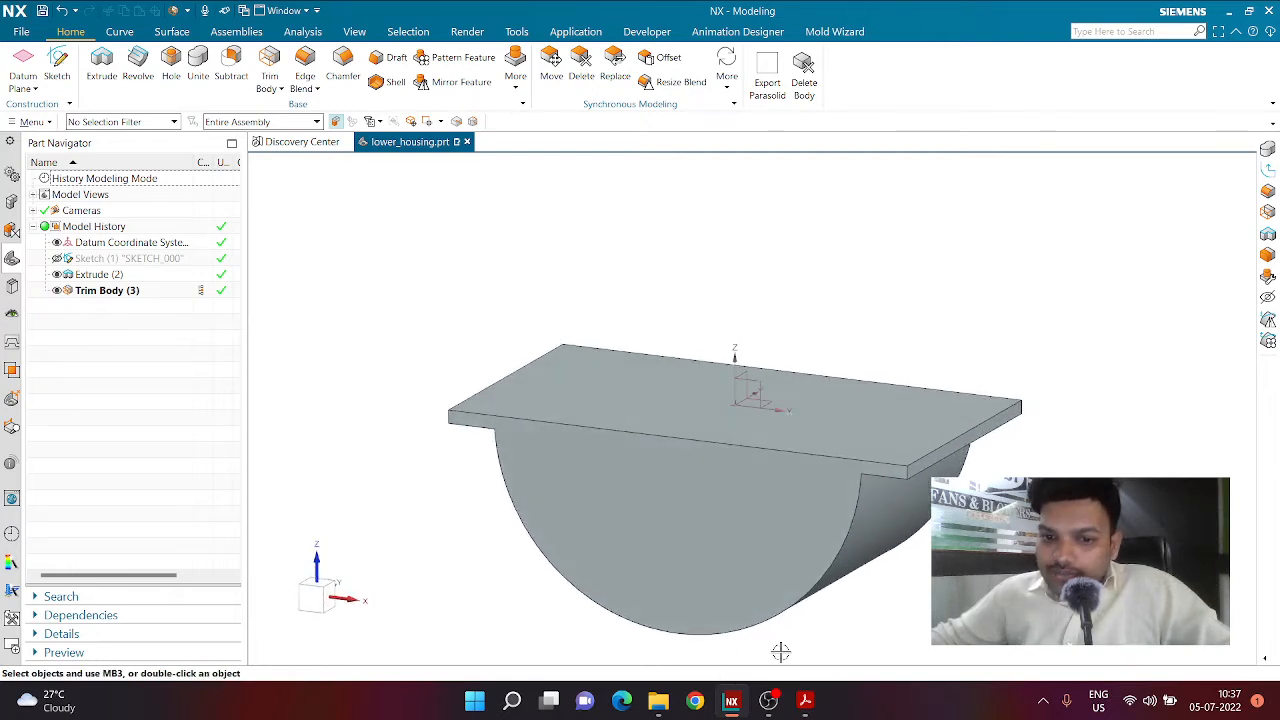
# Step: Check the base block in the PDF drawing, then start a new sketch on the half-cylinder's flat front face
pyautogui.click(799, 707)
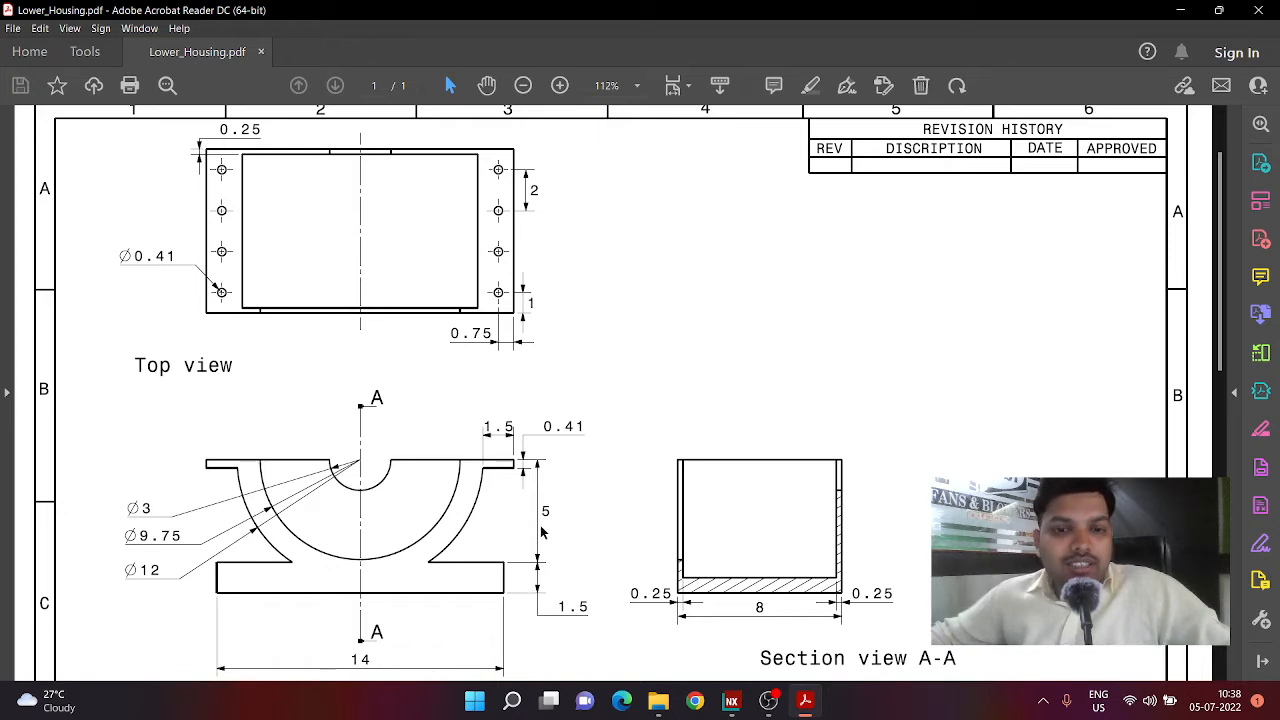
pyautogui.click(731, 700)
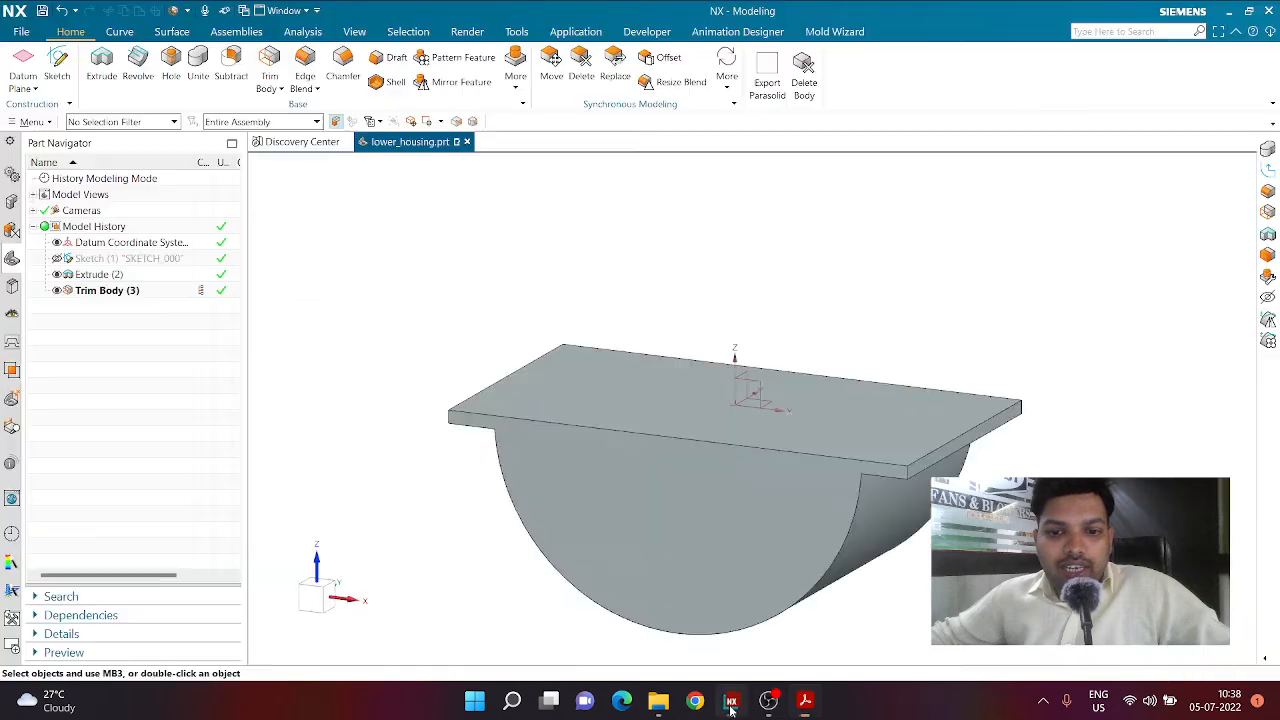
pyautogui.click(57, 62)
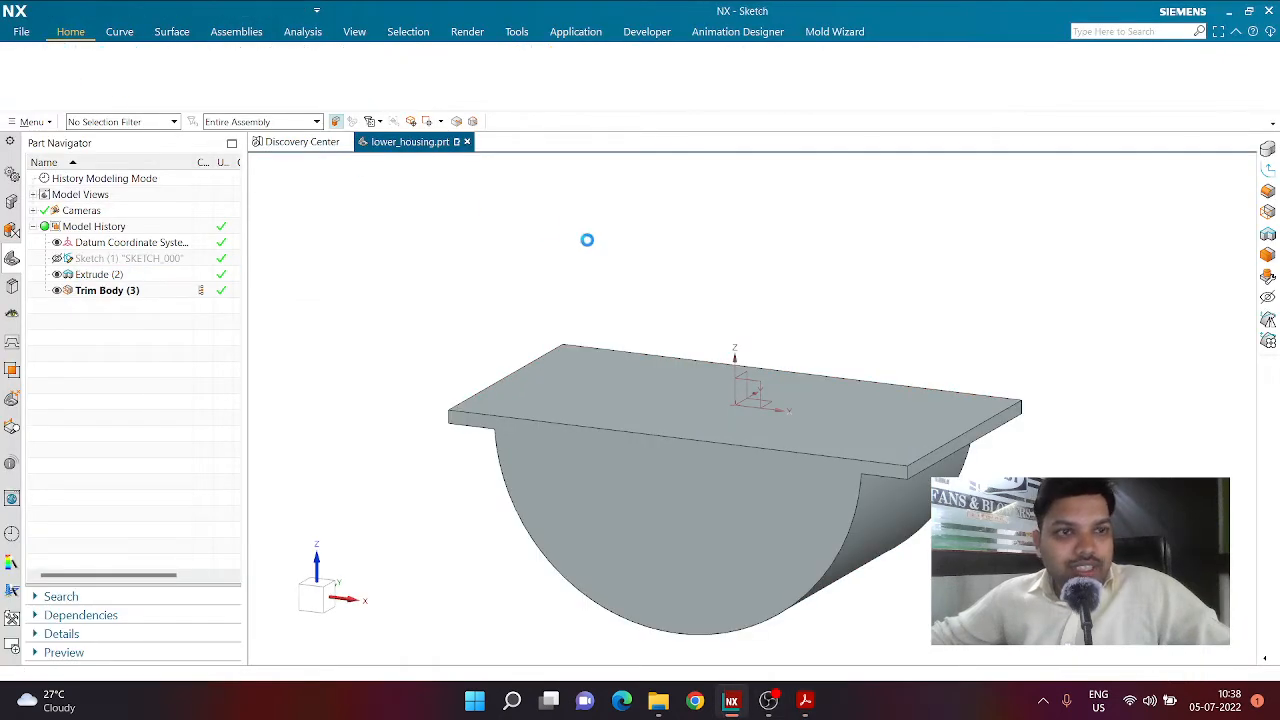
pyautogui.scroll(-3, 889, 251)
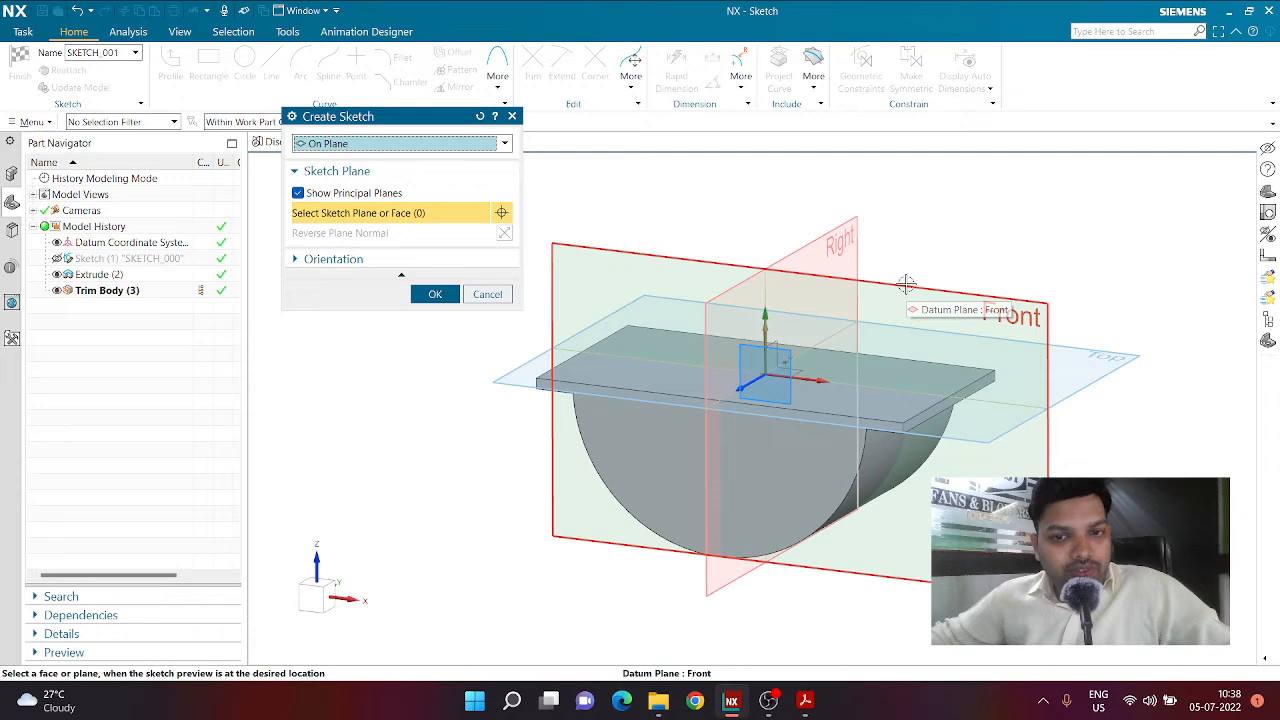
pyautogui.click(795, 500)
pyautogui.click(435, 294)
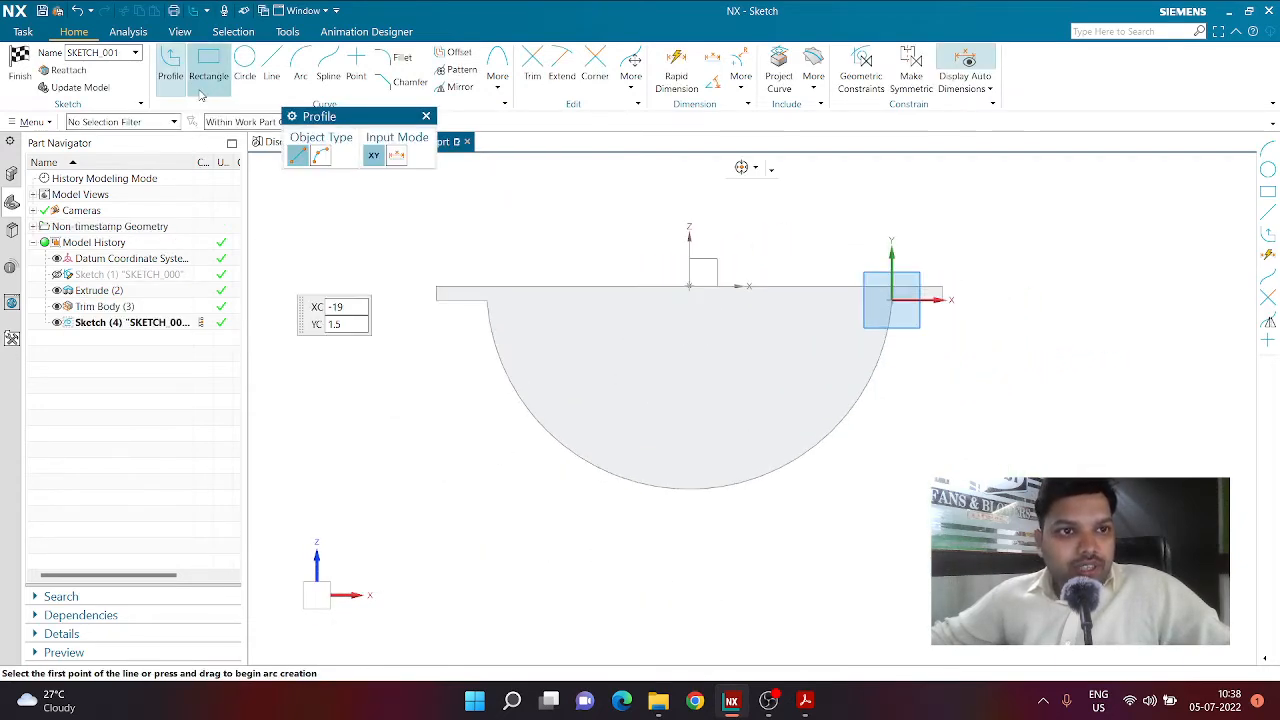
# Step: Sketch a center rectangle about 13.6 mm wide just below the half-circle face
pyautogui.click(208, 66)
pyautogui.click(687, 560)
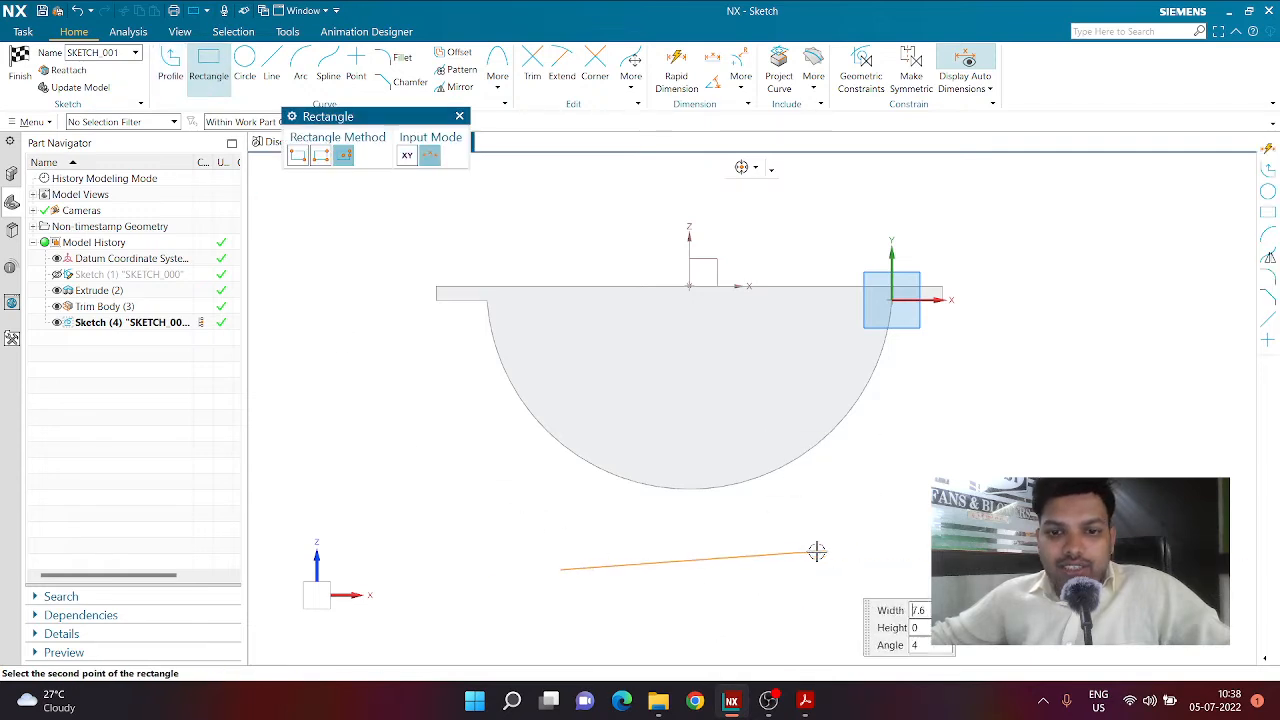
pyautogui.click(918, 561)
pyautogui.click(914, 525)
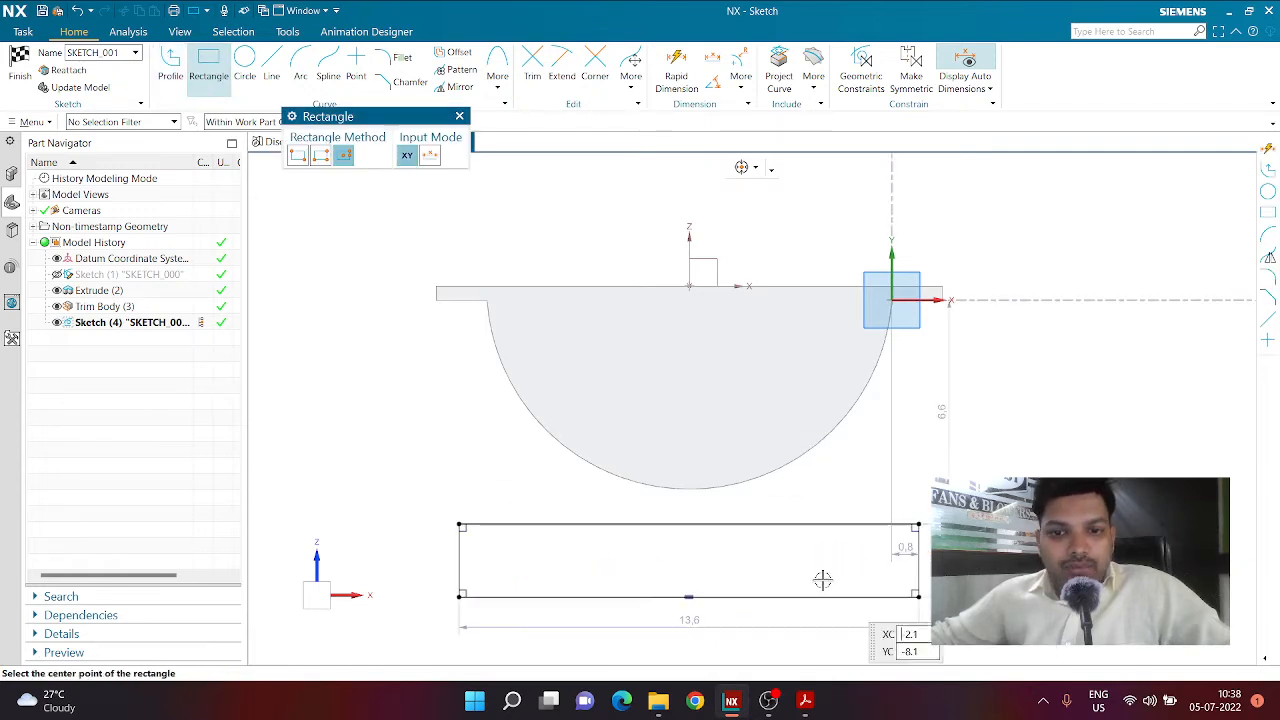
# Step: Check the base size in the PDF drawing, then set the rectangle's width to 14 mm and its height to 1.5 mm
pyautogui.click(805, 700)
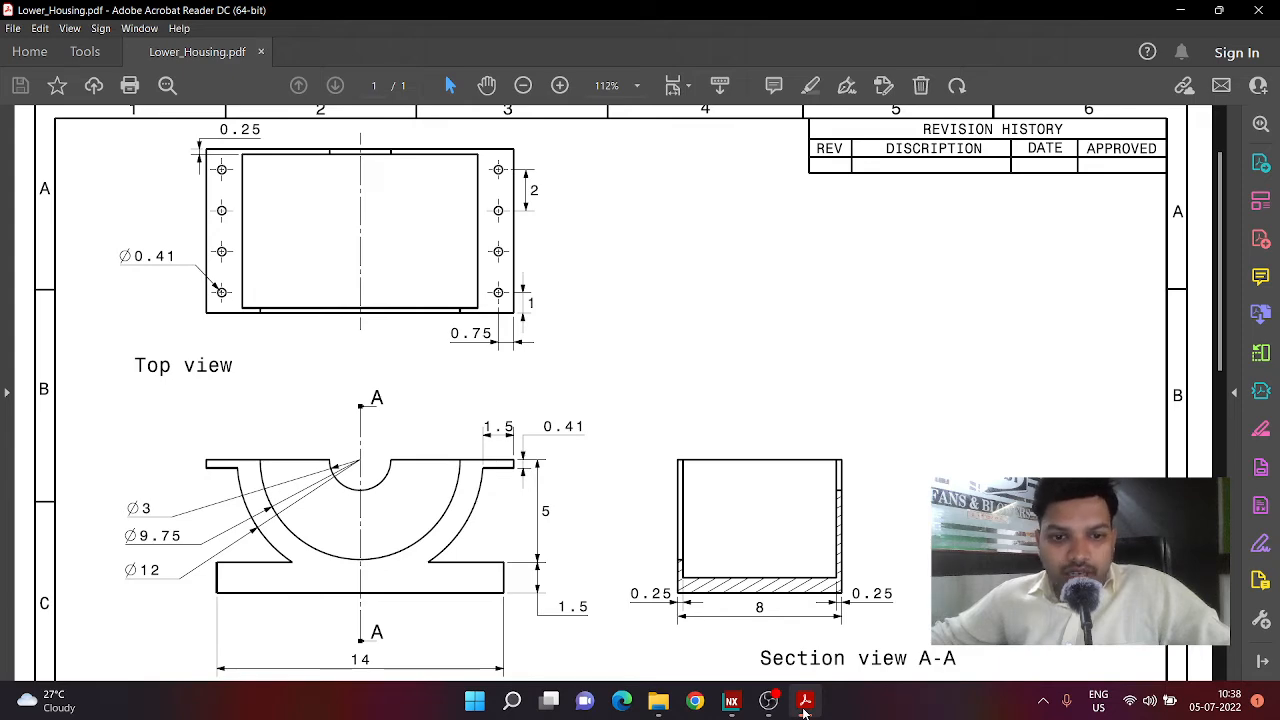
pyautogui.click(805, 711)
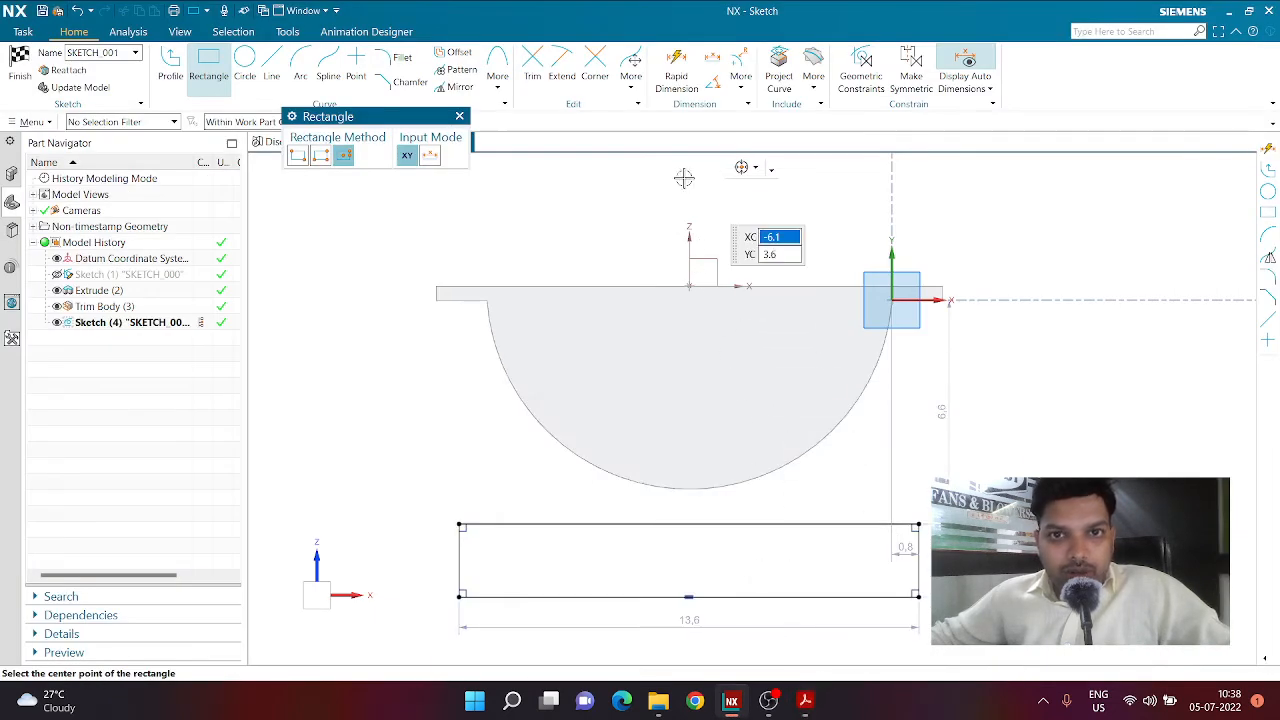
pyautogui.click(685, 90)
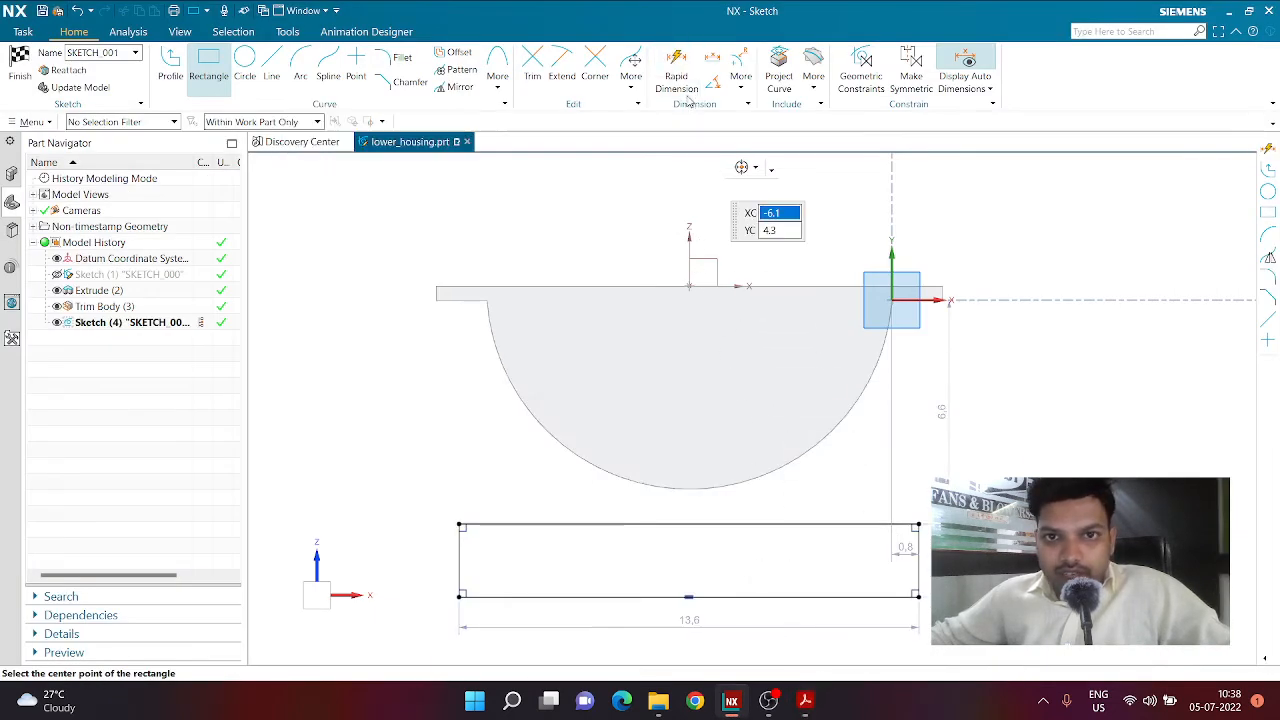
pyautogui.click(818, 598)
pyautogui.click(688, 578)
pyautogui.write('1')
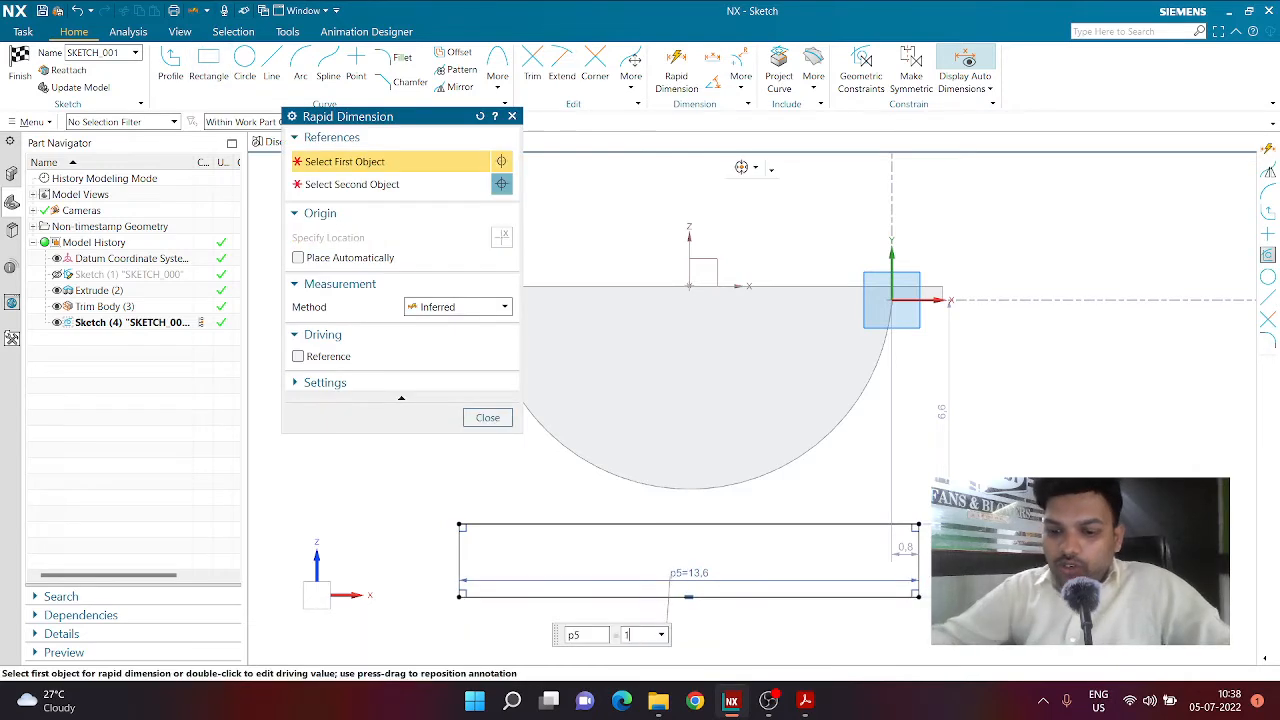
pyautogui.write('w4')
pyautogui.press('BackSpace')
pyautogui.press('BackSpace')
pyautogui.press('BackSpace')
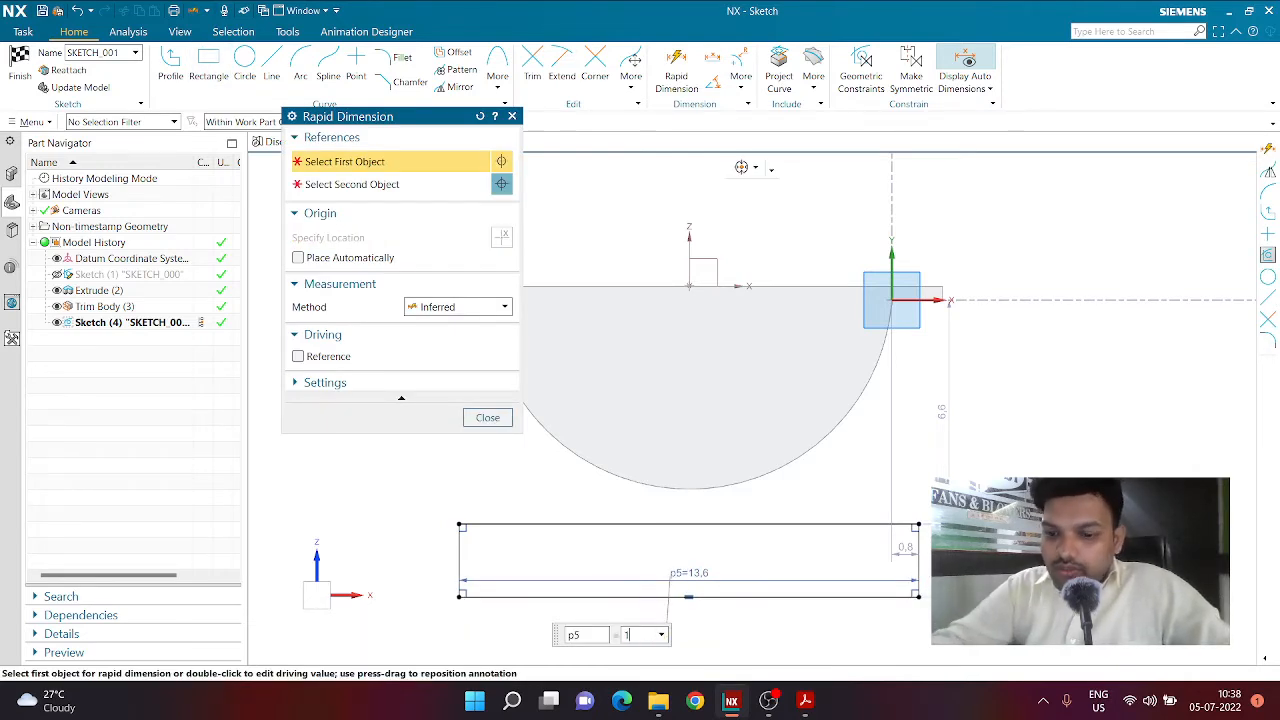
pyautogui.write('14')
pyautogui.press('Return')
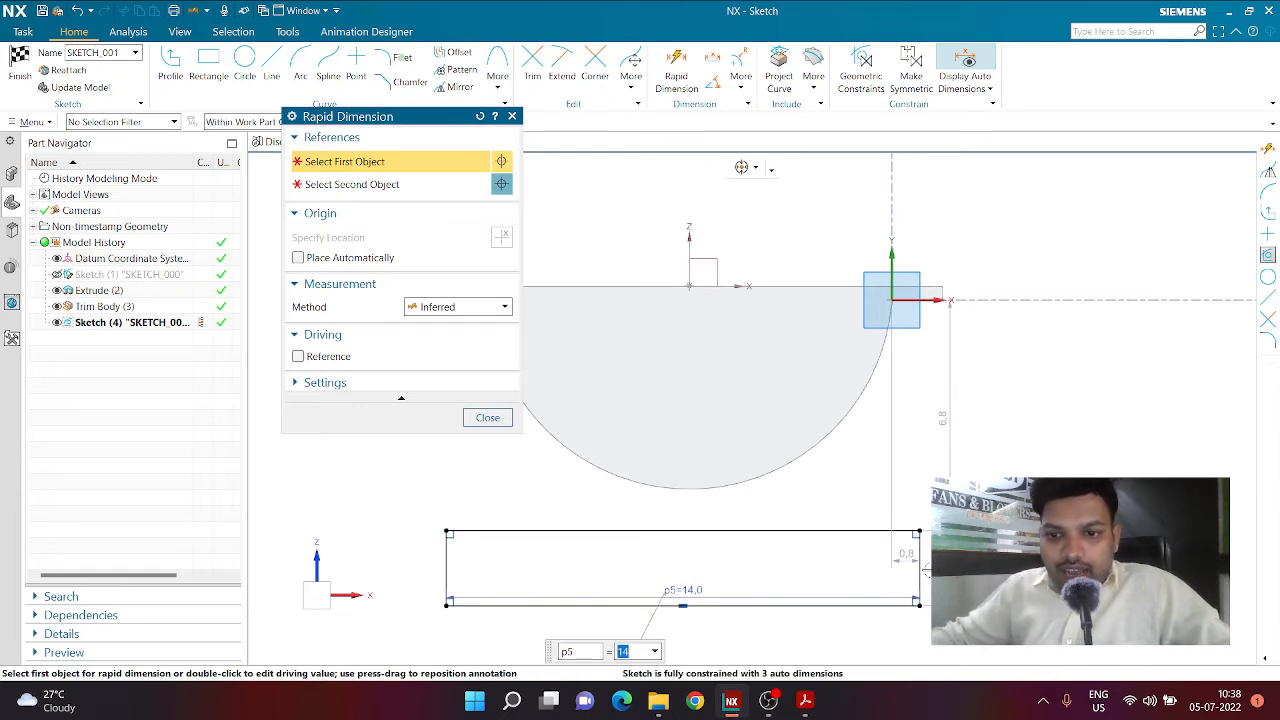
pyautogui.click(905, 578)
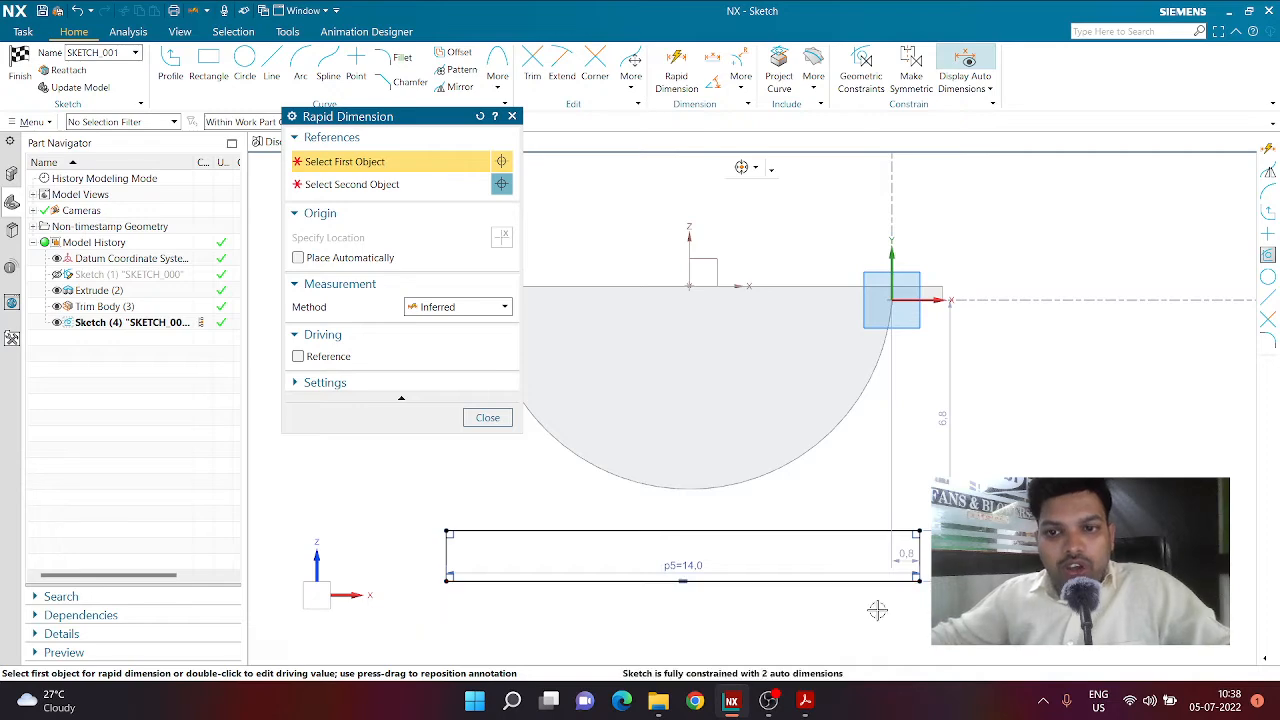
pyautogui.press('Escape')
# Step: Check the base position in the PDF drawing, then set the vertical distance from the flange's top corner to the rectangle's top to 5 mm
pyautogui.click(804, 701)
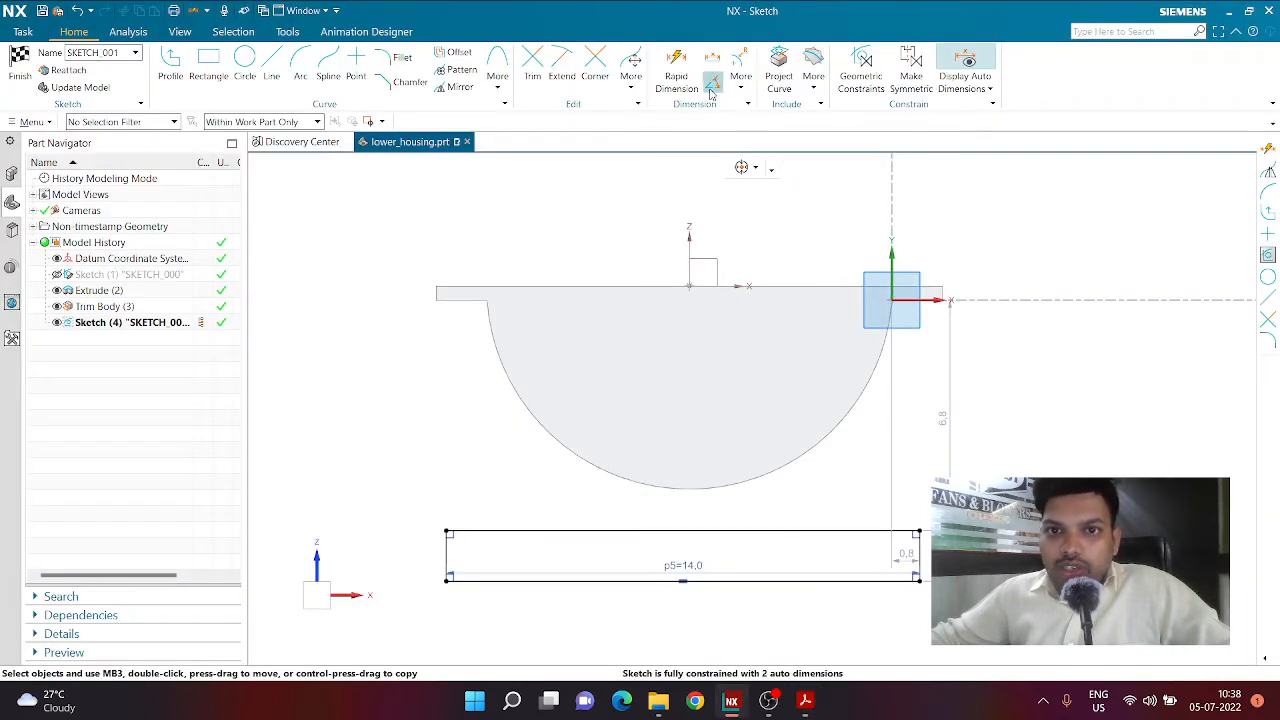
pyautogui.click(676, 76)
pyautogui.click(943, 286)
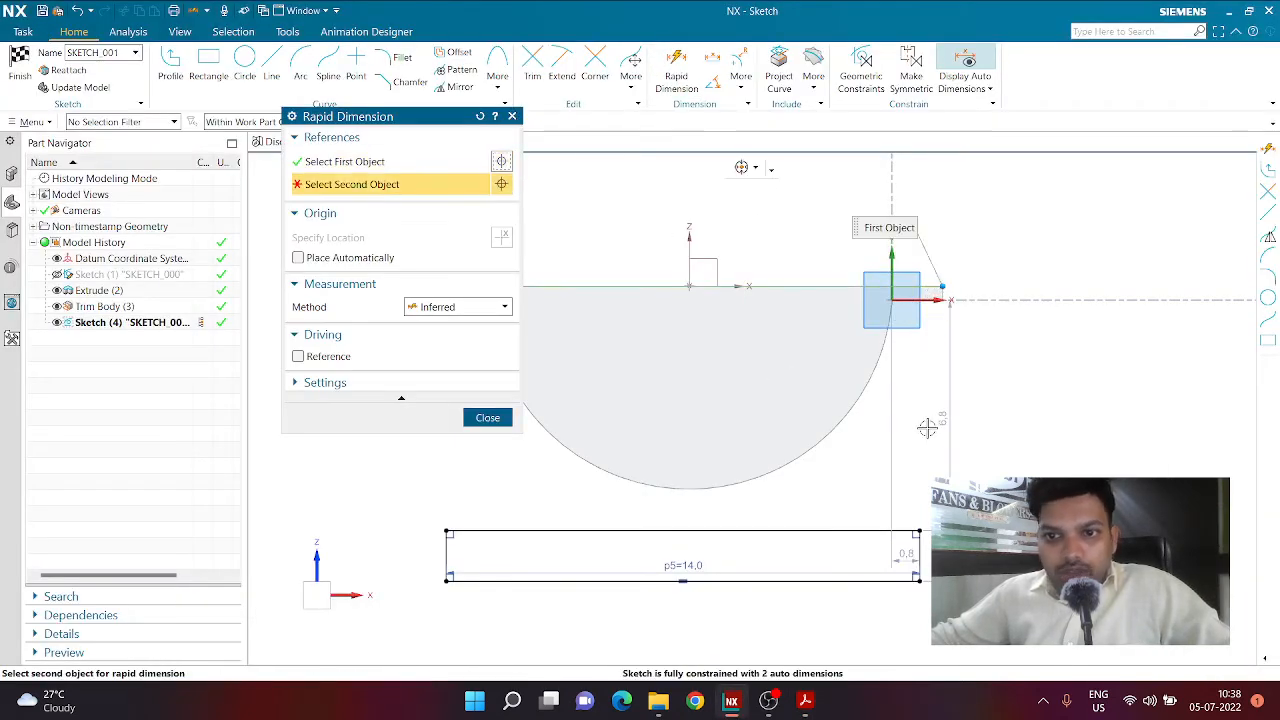
pyautogui.click(919, 532)
pyautogui.click(1005, 427)
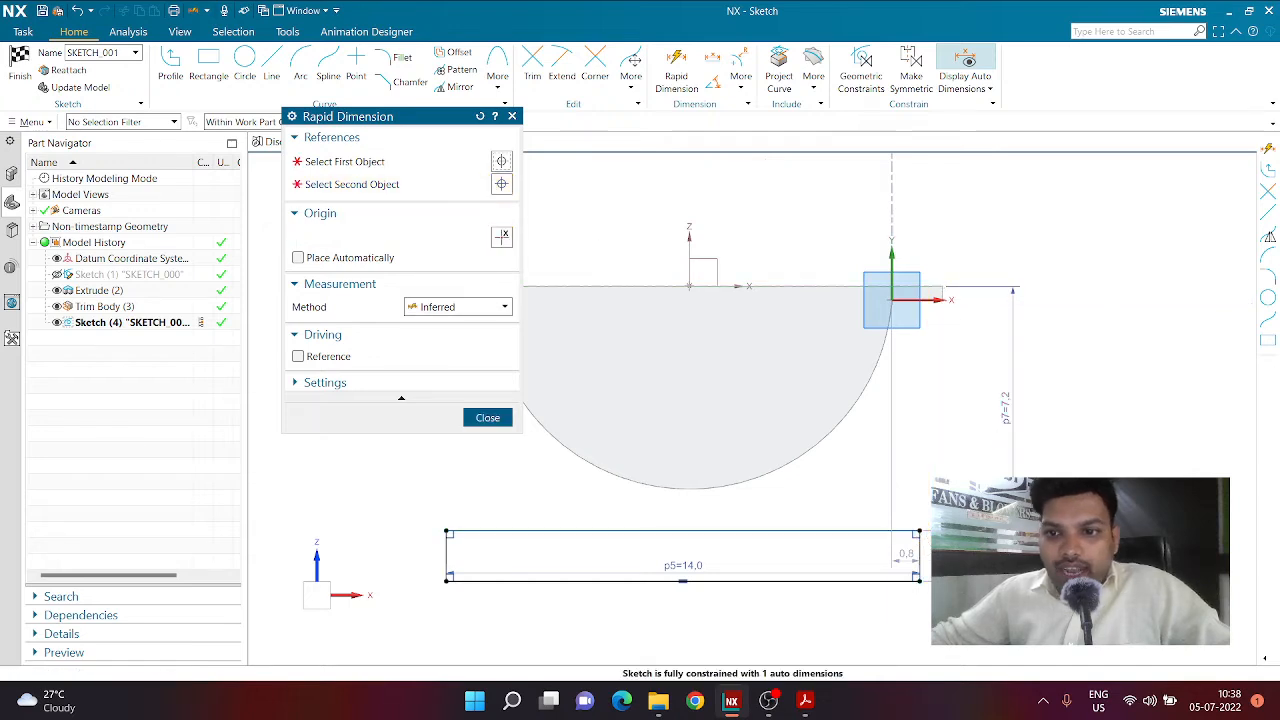
pyautogui.write('5')
pyautogui.press('Return')
pyautogui.press('Escape')
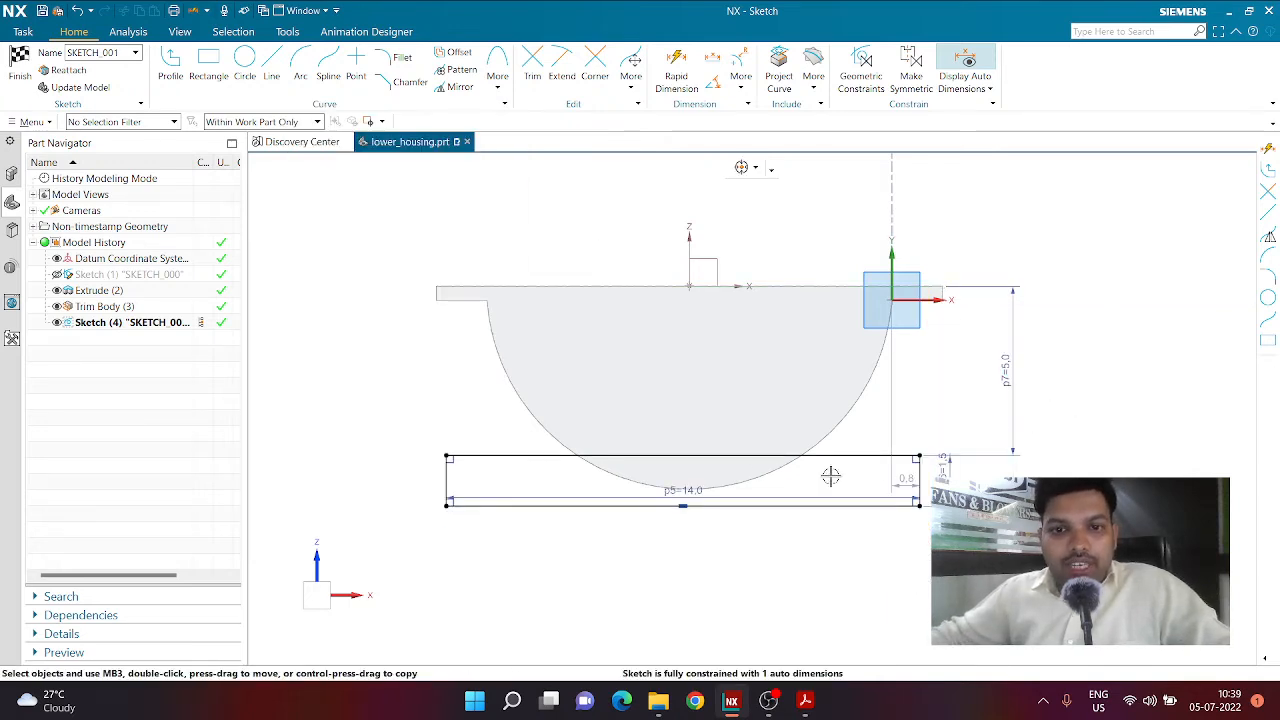
# Step: Align the midpoint of the rectangle's top line vertically with the midpoint of the body's top edge, then finish the sketch
pyautogui.click(682, 456)
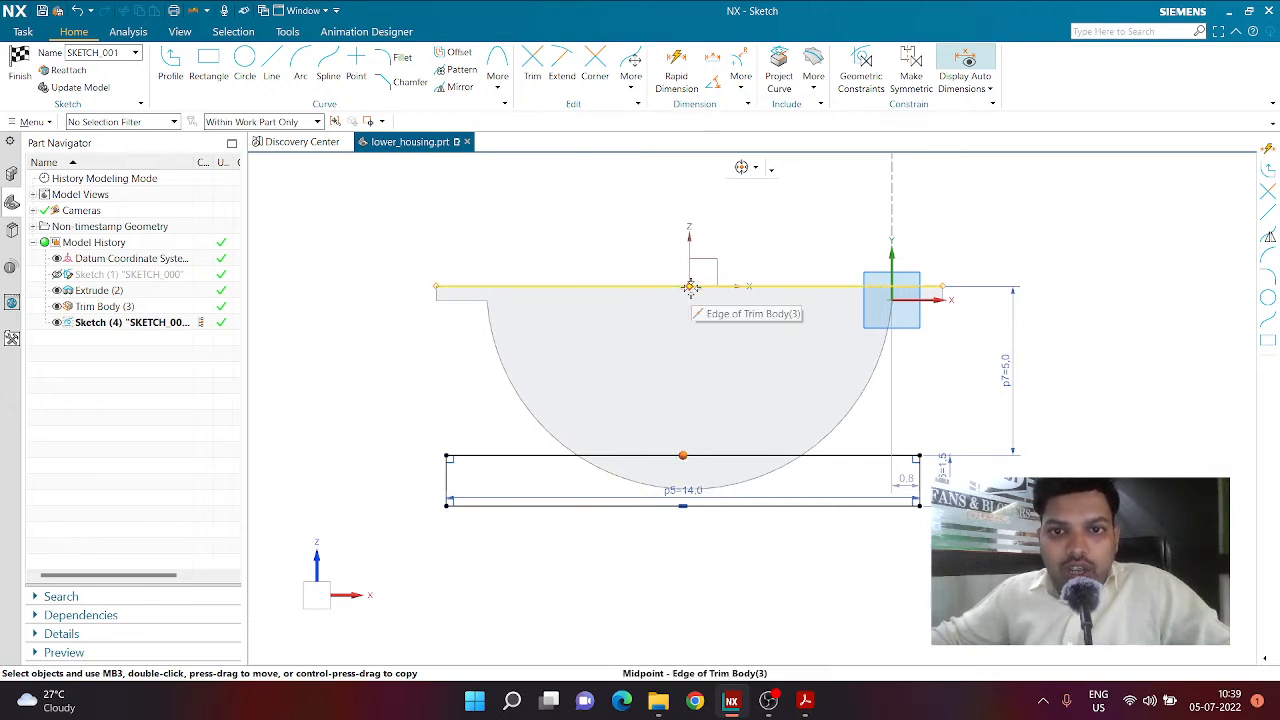
pyautogui.click(690, 287)
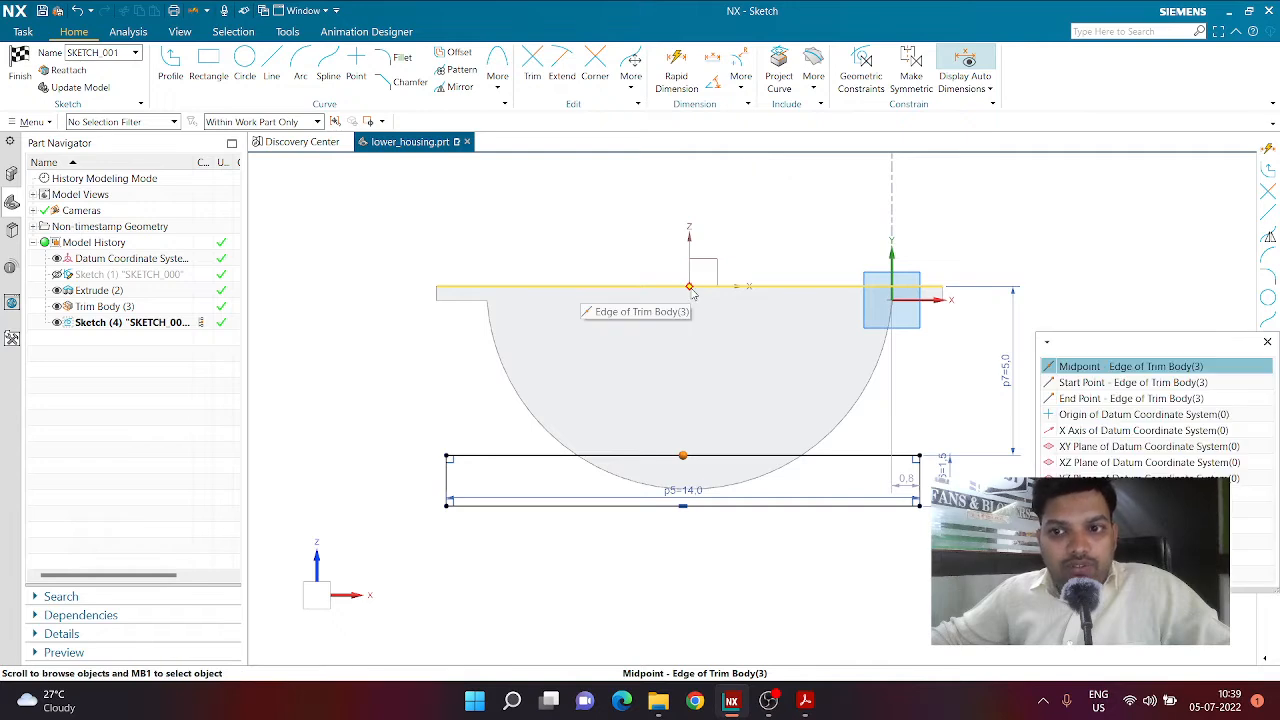
pyautogui.click(1068, 366)
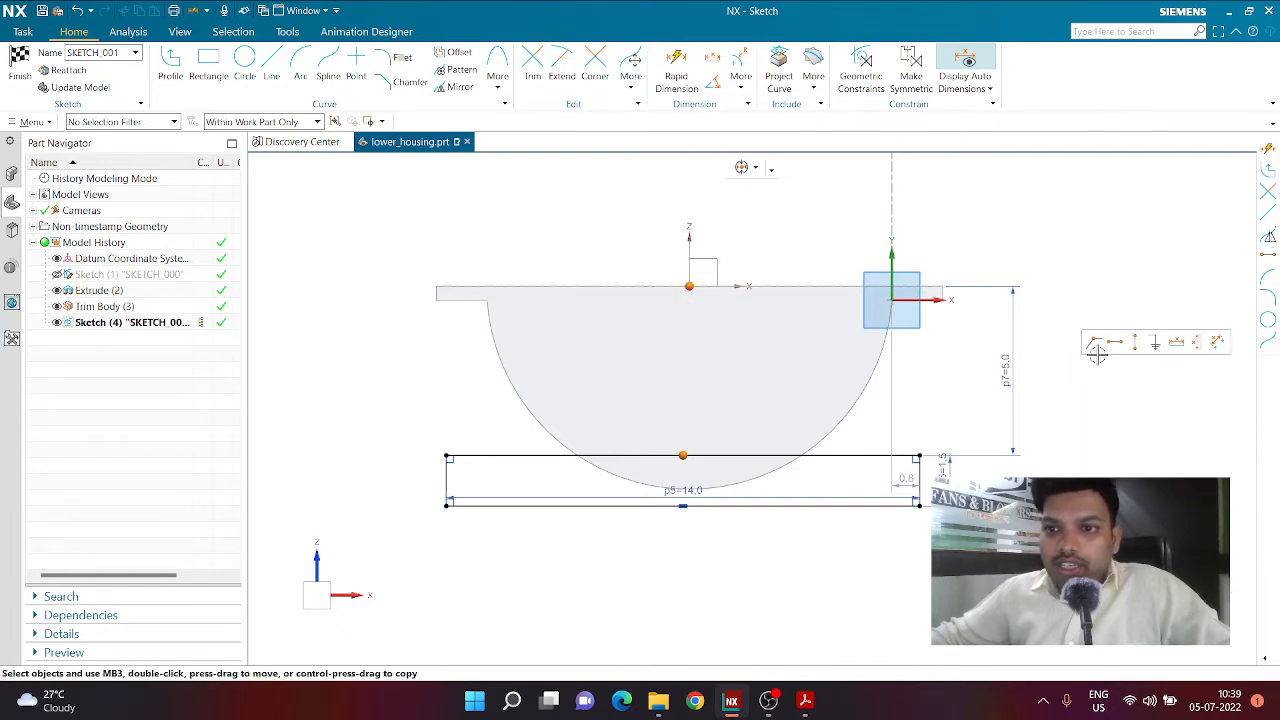
pyautogui.click(1135, 343)
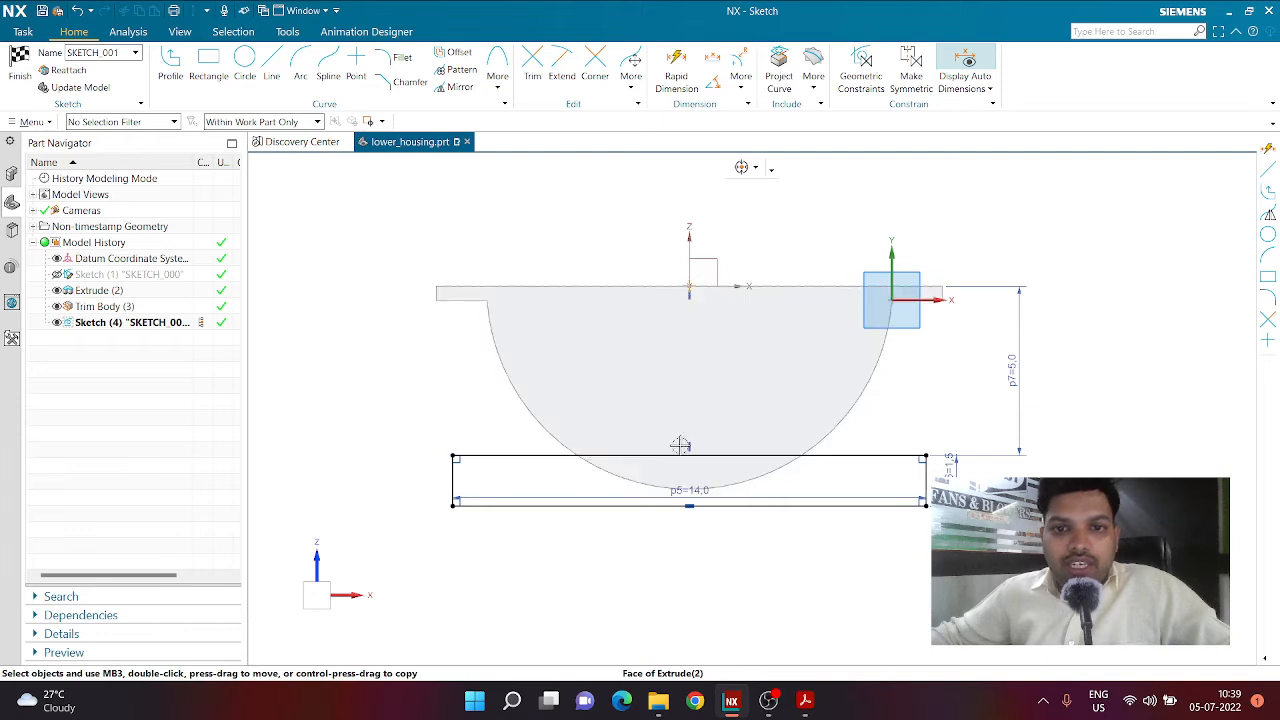
pyautogui.click(20, 73)
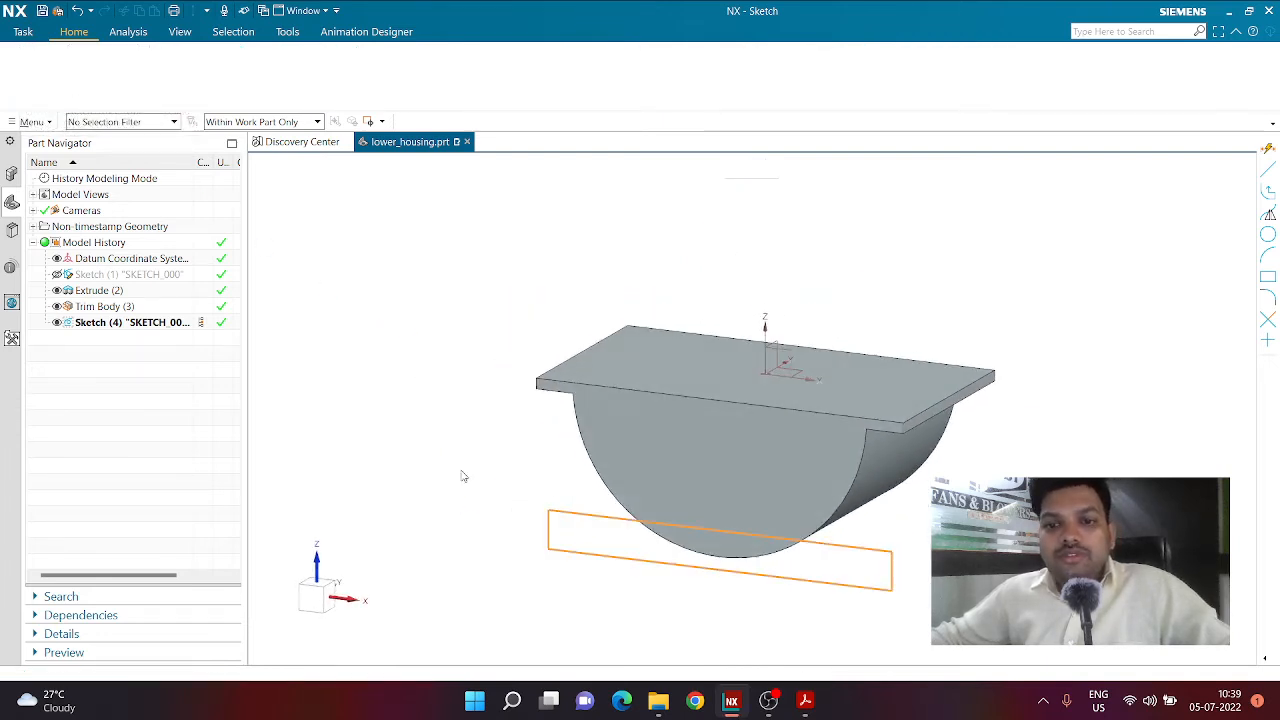
# Step: Start extruding the base rectangle, reverse its direction toward the body and set the Boolean to Unite
pyautogui.moveTo(431, 511)
pyautogui.mouseDown(button='middle')
pyautogui.moveTo(380, 474)
pyautogui.moveTo(377, 491)
pyautogui.mouseUp(button='middle')
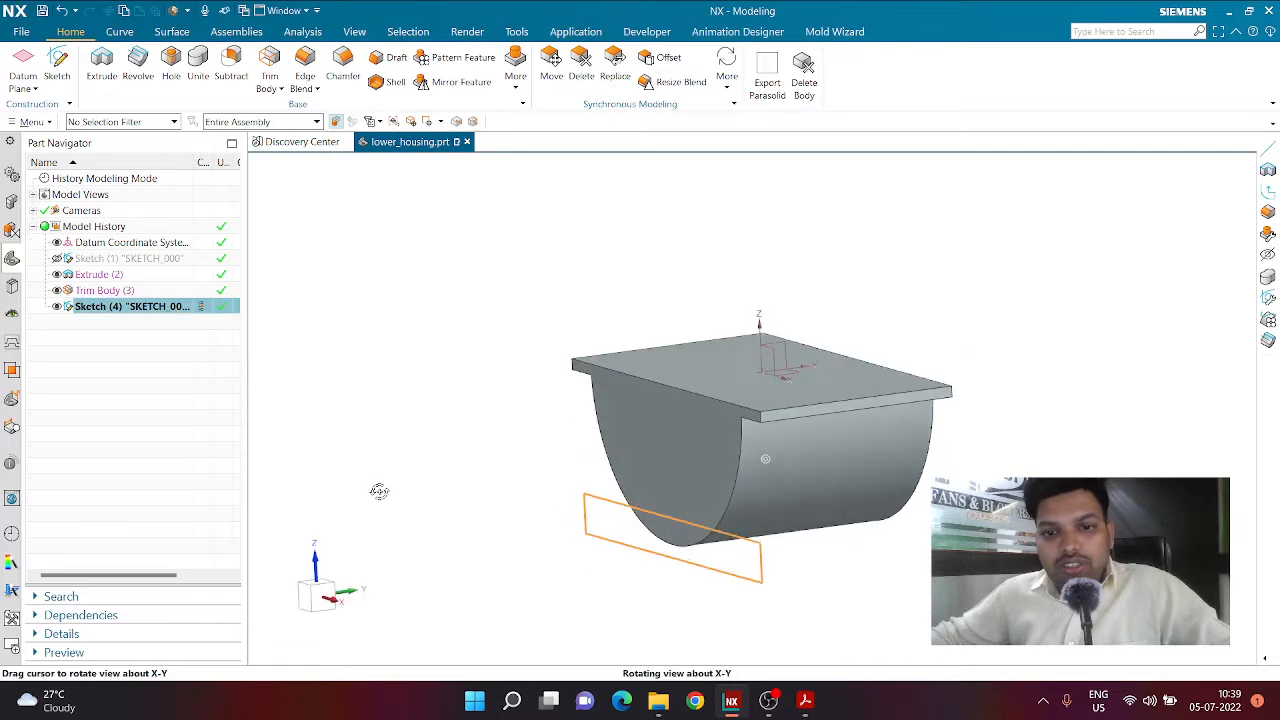
pyautogui.click(99, 86)
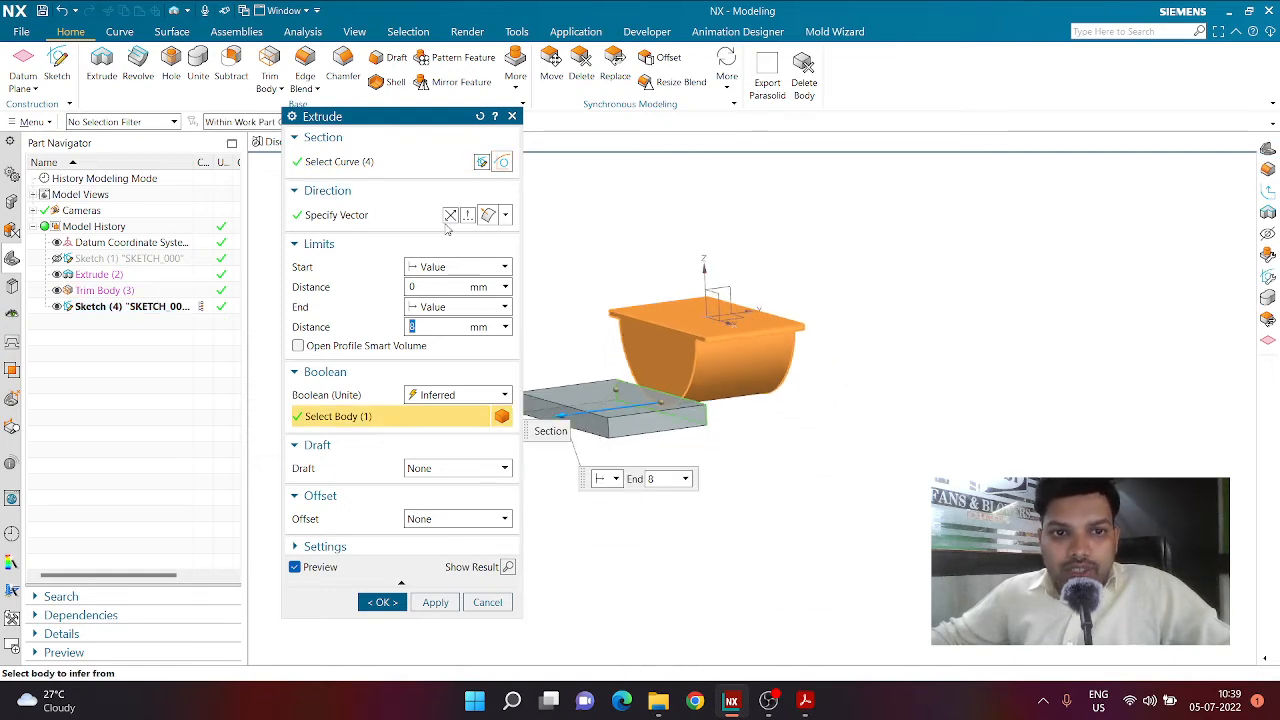
pyautogui.click(450, 218)
pyautogui.click(458, 395)
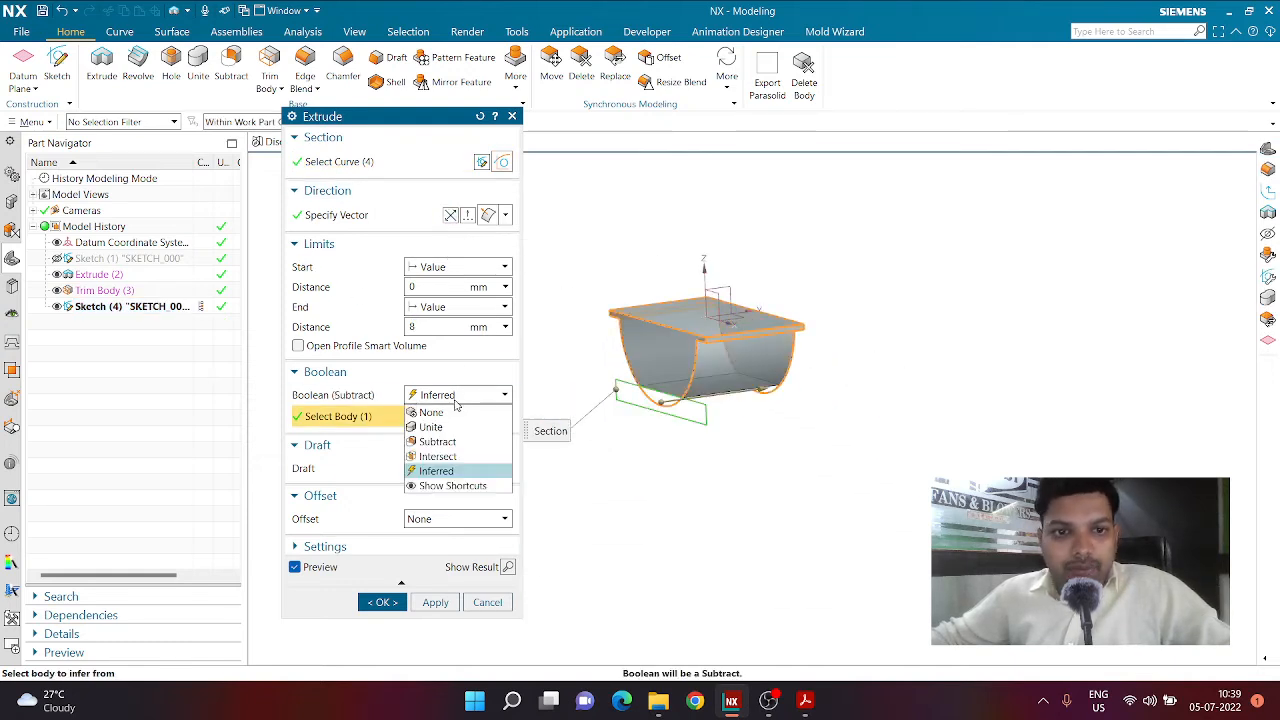
pyautogui.click(431, 427)
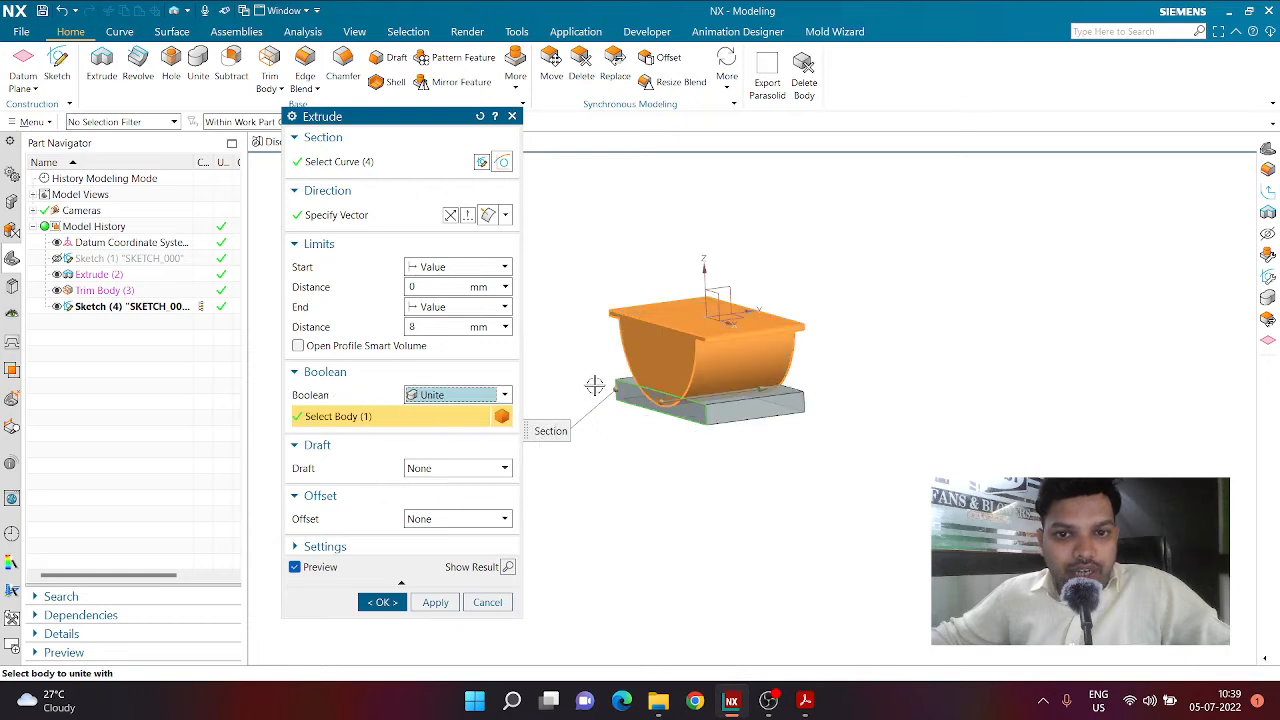
pyautogui.scroll(4, 616, 344)
pyautogui.moveTo(617, 343)
pyautogui.mouseDown(button='middle')
pyautogui.moveTo(617, 274)
pyautogui.moveTo(582, 316)
pyautogui.moveTo(626, 323)
pyautogui.moveTo(600, 335)
pyautogui.mouseUp(button='middle')
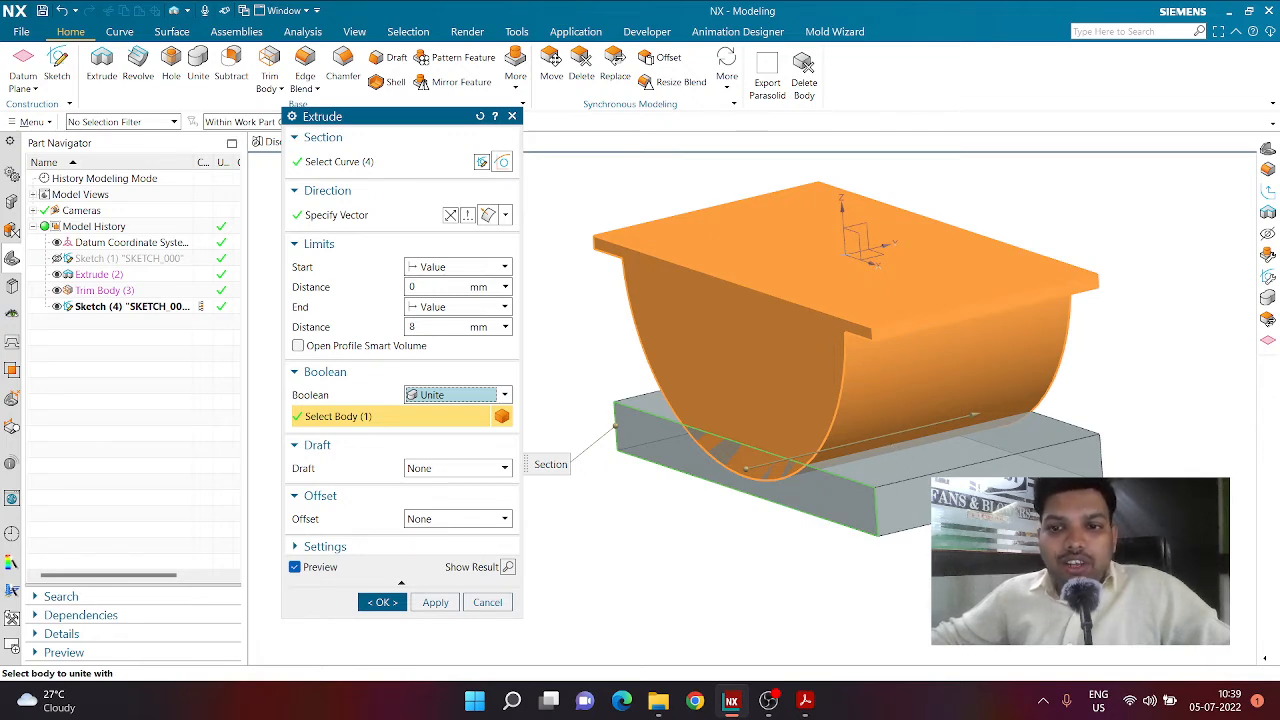
# Step: Set the base extrusion's end limit to Until Extended at the body's far end face, complete it, and hide the base sketch
pyautogui.moveTo(1000, 394); pyautogui.dragTo(851, 360, button='middle')
pyautogui.click(455, 307)
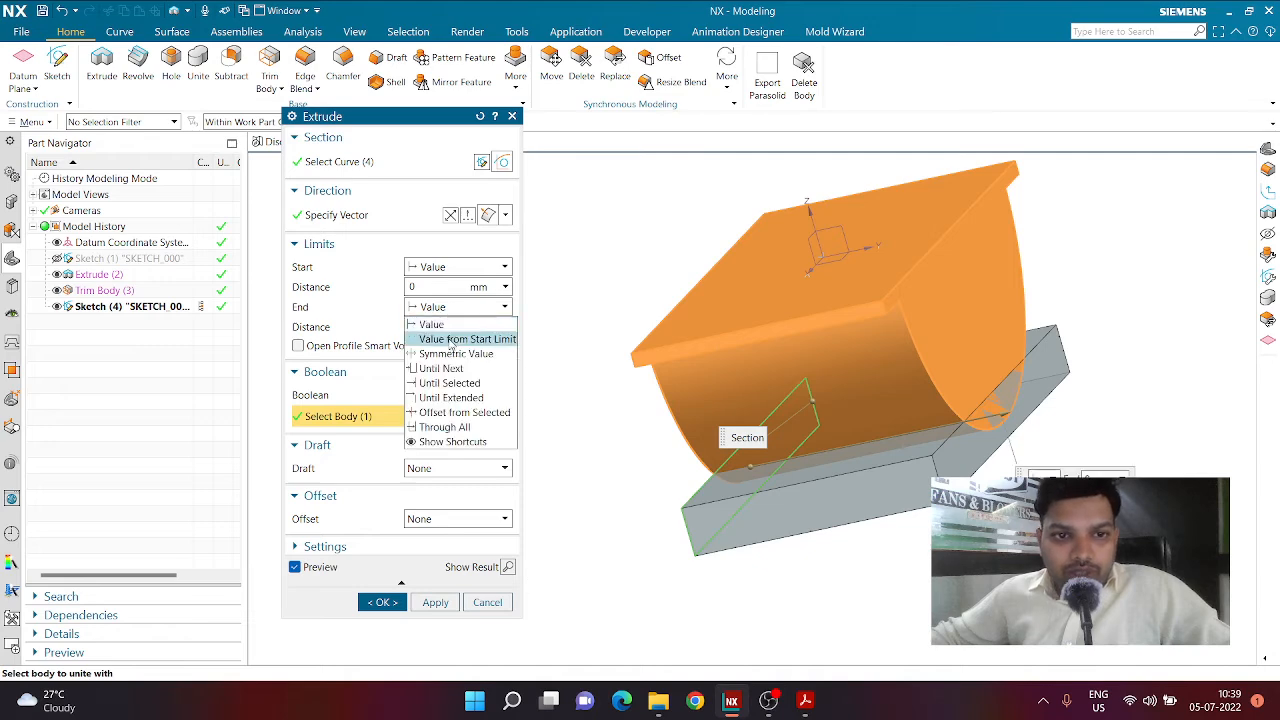
pyautogui.click(455, 397)
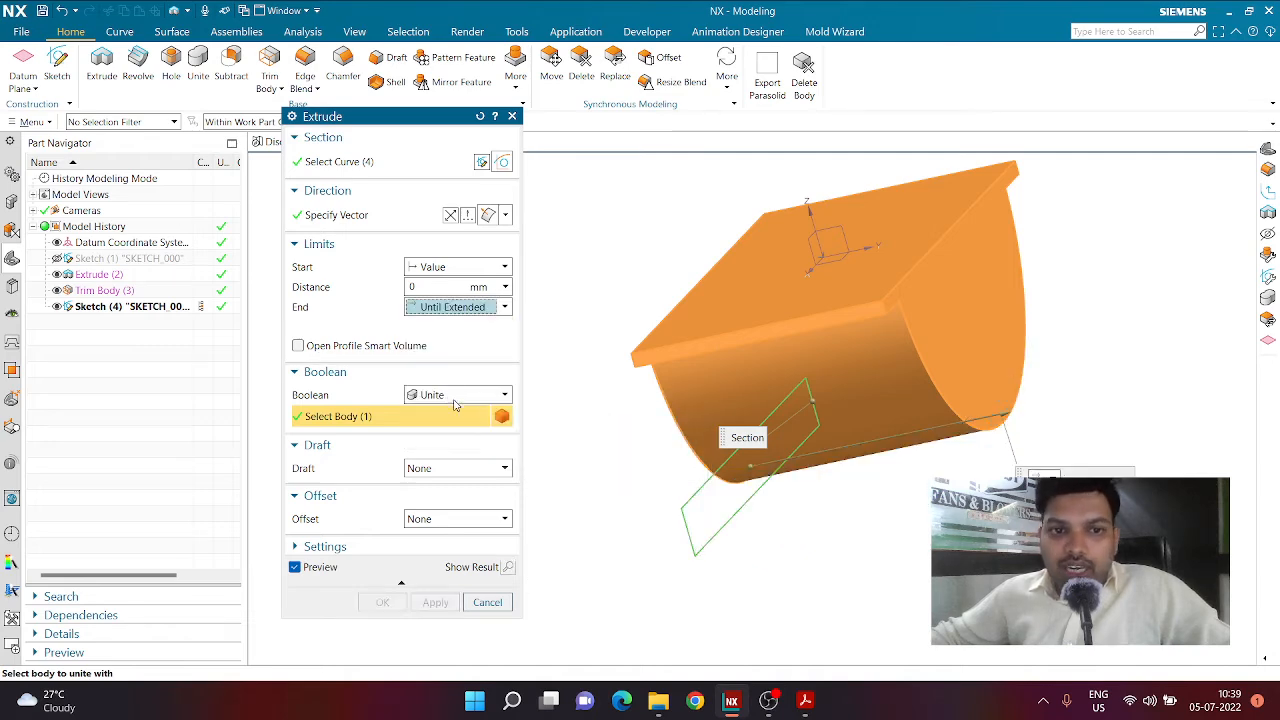
pyautogui.click(1006, 380)
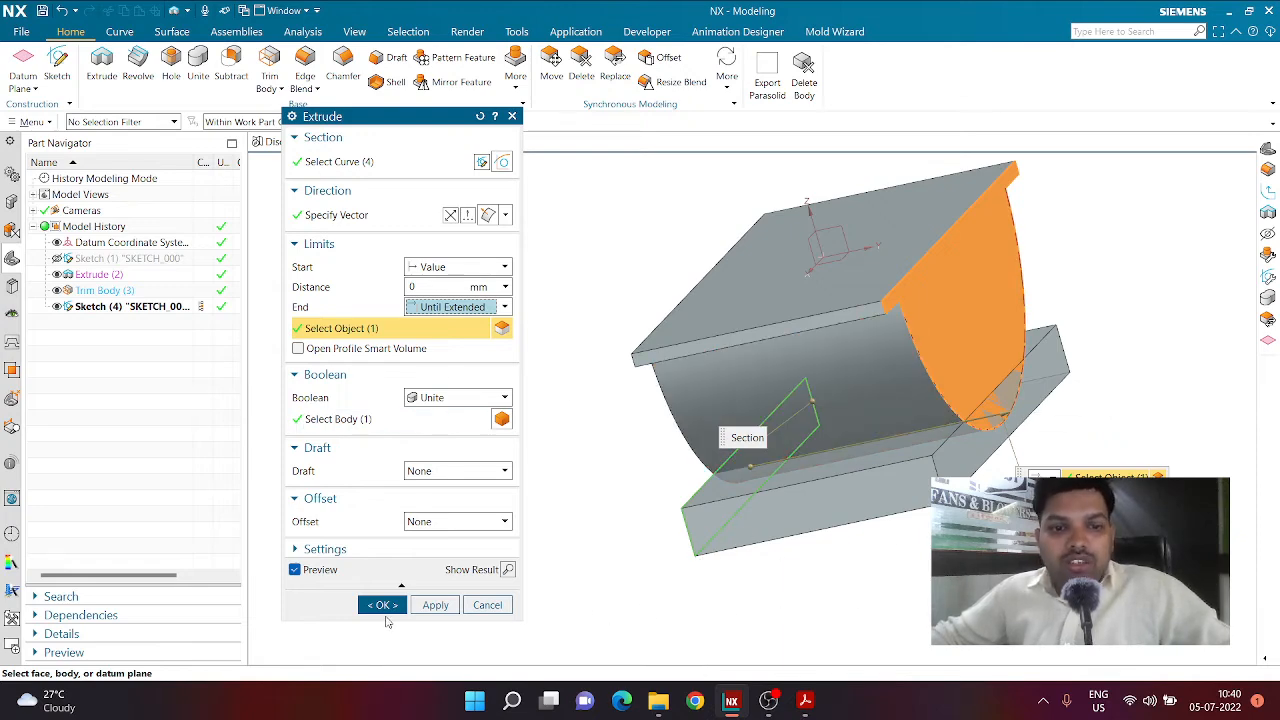
pyautogui.click(382, 605)
pyautogui.moveTo(566, 574); pyautogui.dragTo(663, 551, button='middle')
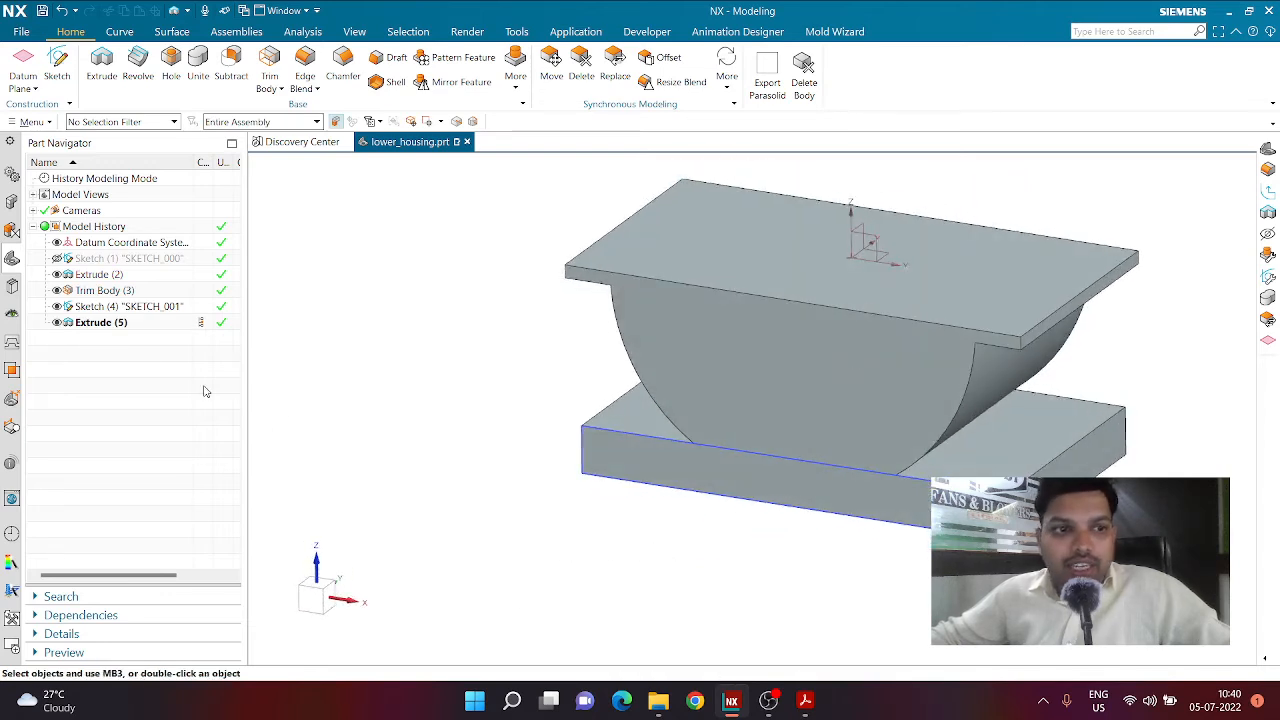
pyautogui.click(56, 306)
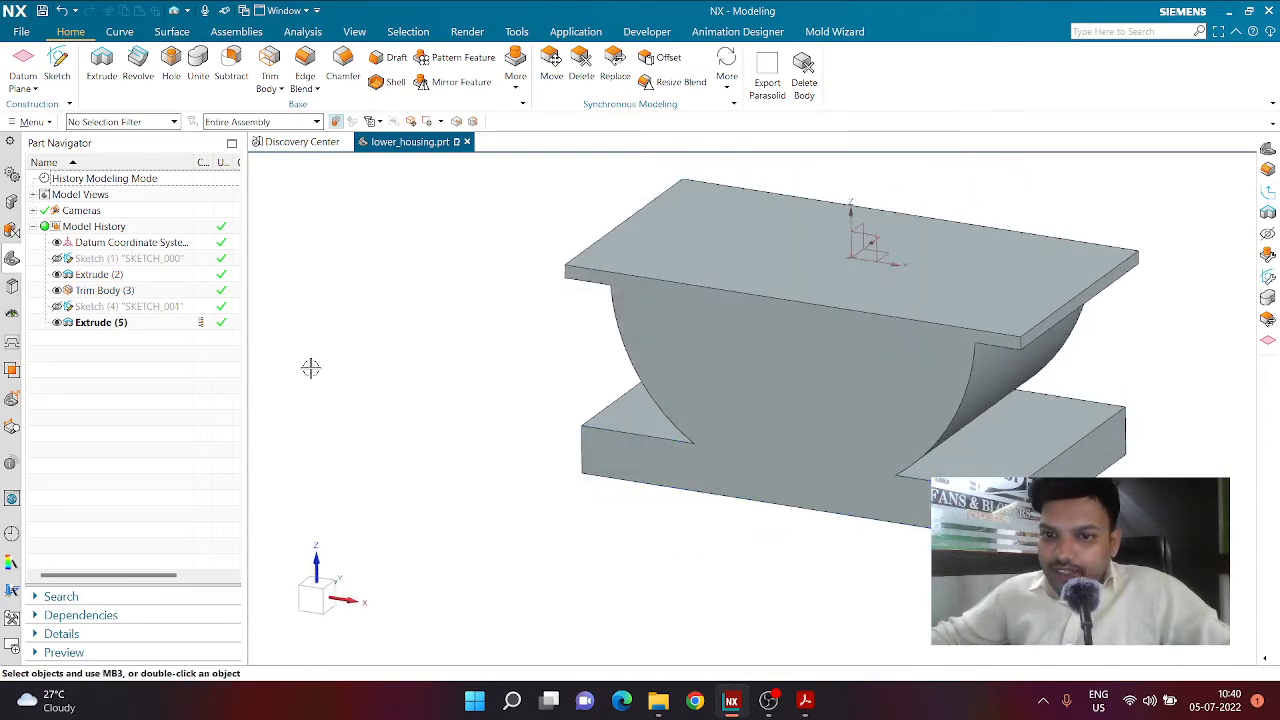
pyautogui.moveTo(437, 443)
pyautogui.mouseDown(button='middle')
pyautogui.moveTo(454, 415)
pyautogui.moveTo(506, 484)
pyautogui.mouseUp(button='middle')
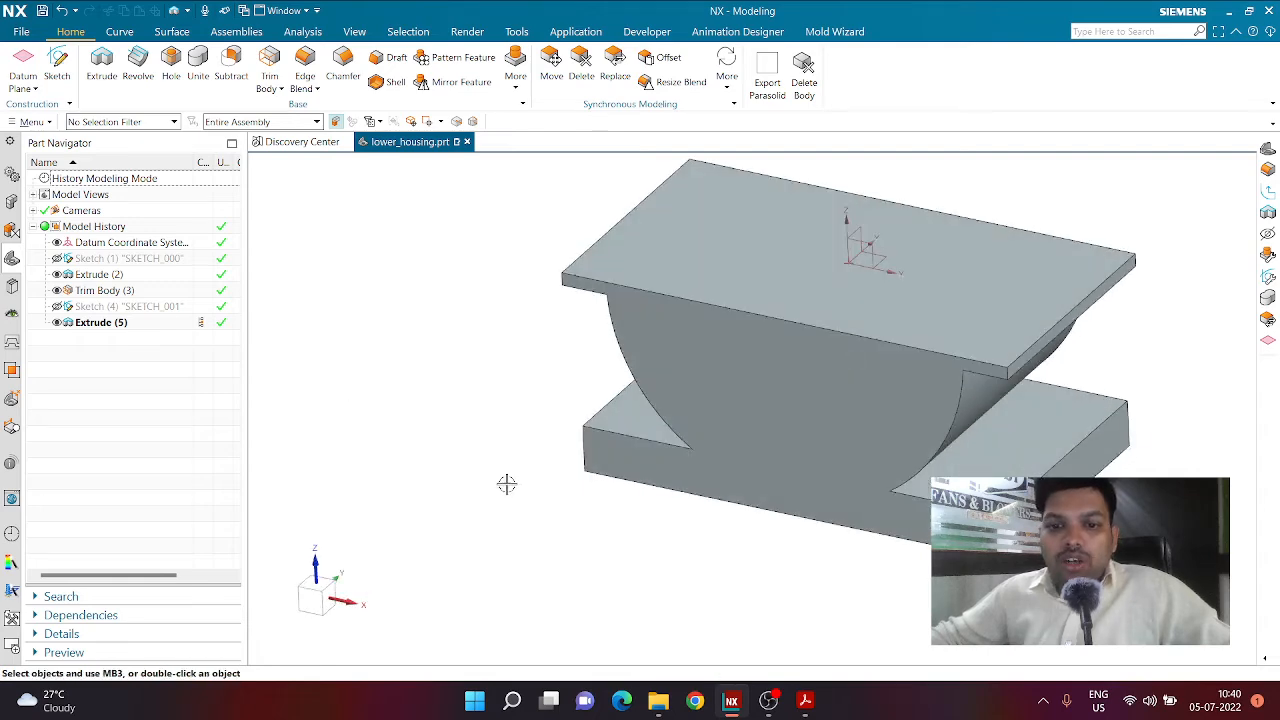
# Step: Check the hole details in the PDF drawing, then start a sketch on the flange's top face
pyautogui.click(805, 700)
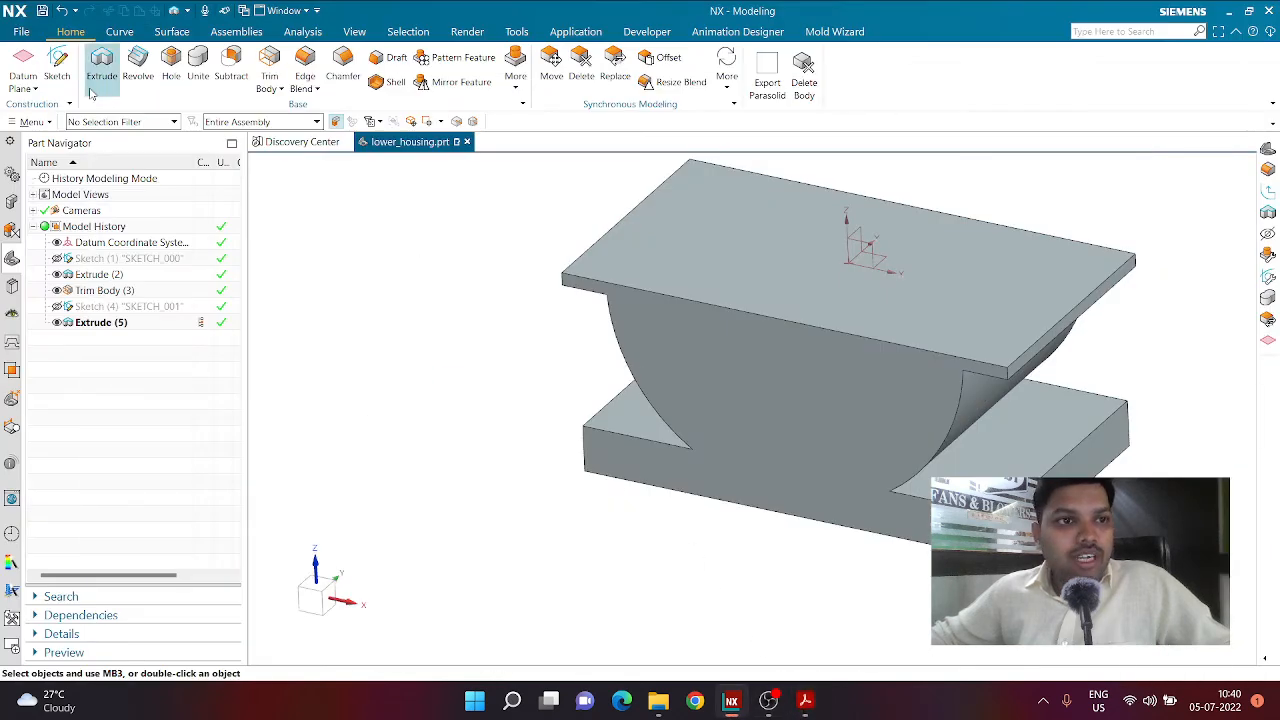
pyautogui.click(57, 75)
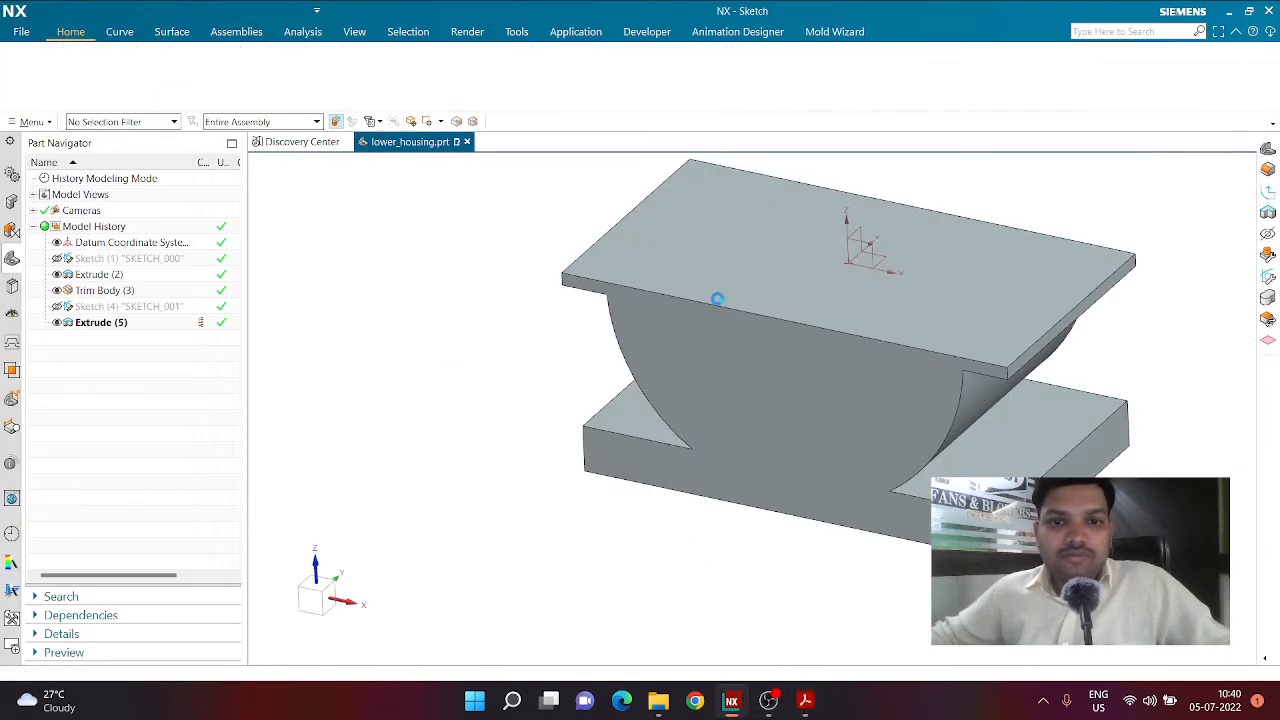
pyautogui.click(676, 276)
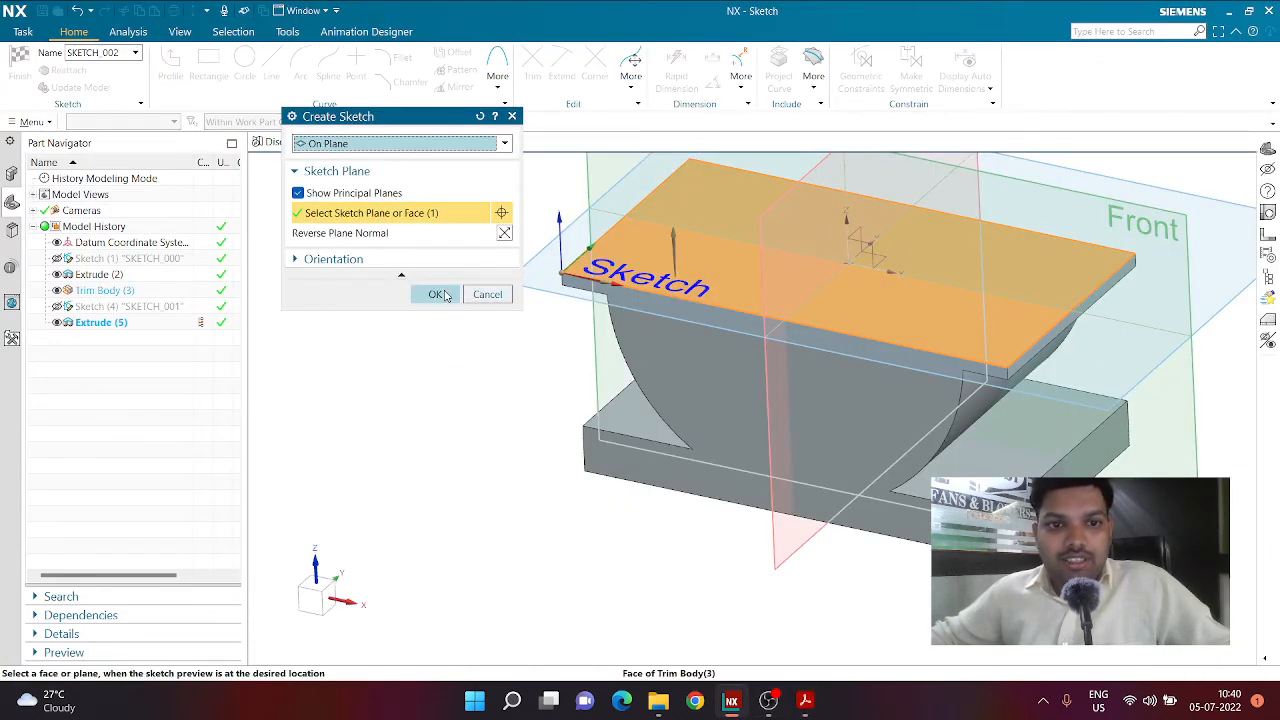
pyautogui.click(437, 294)
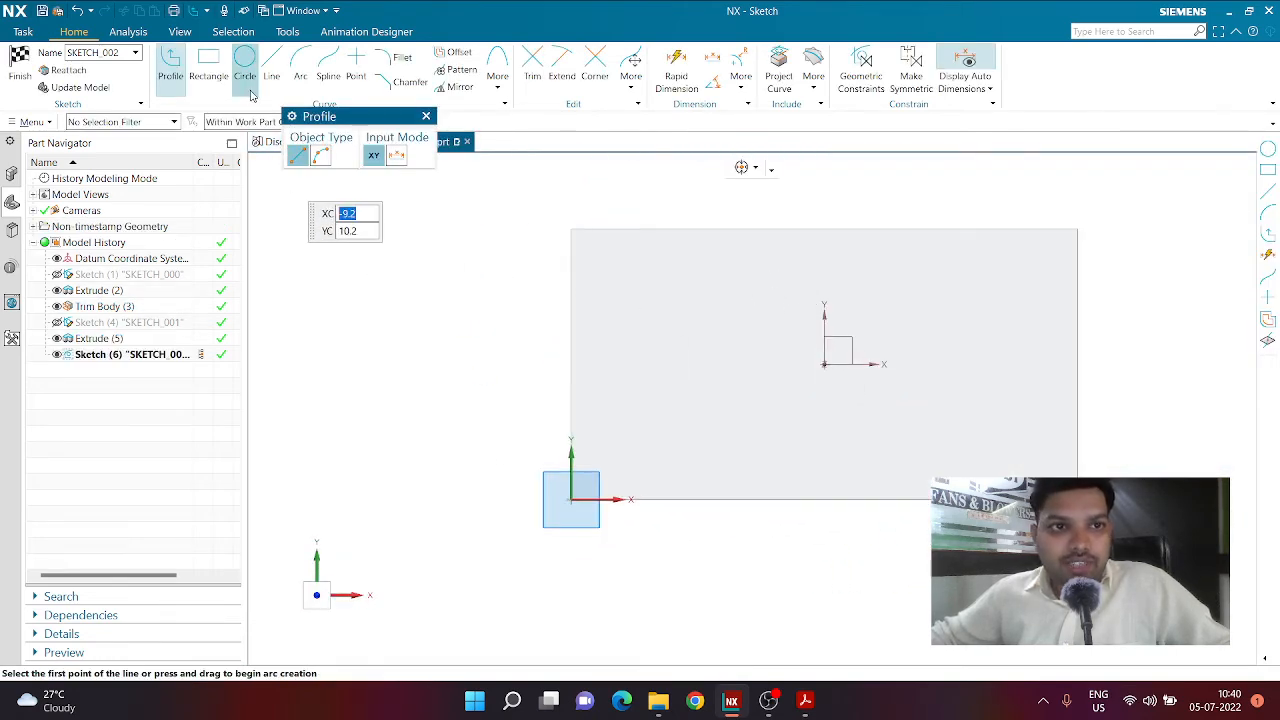
# Step: Sketch a small circle just inside the flange face's corner at the sketch origin and set its diameter to 0.41 mm
pyautogui.click(244, 62)
pyautogui.click(544, 461)
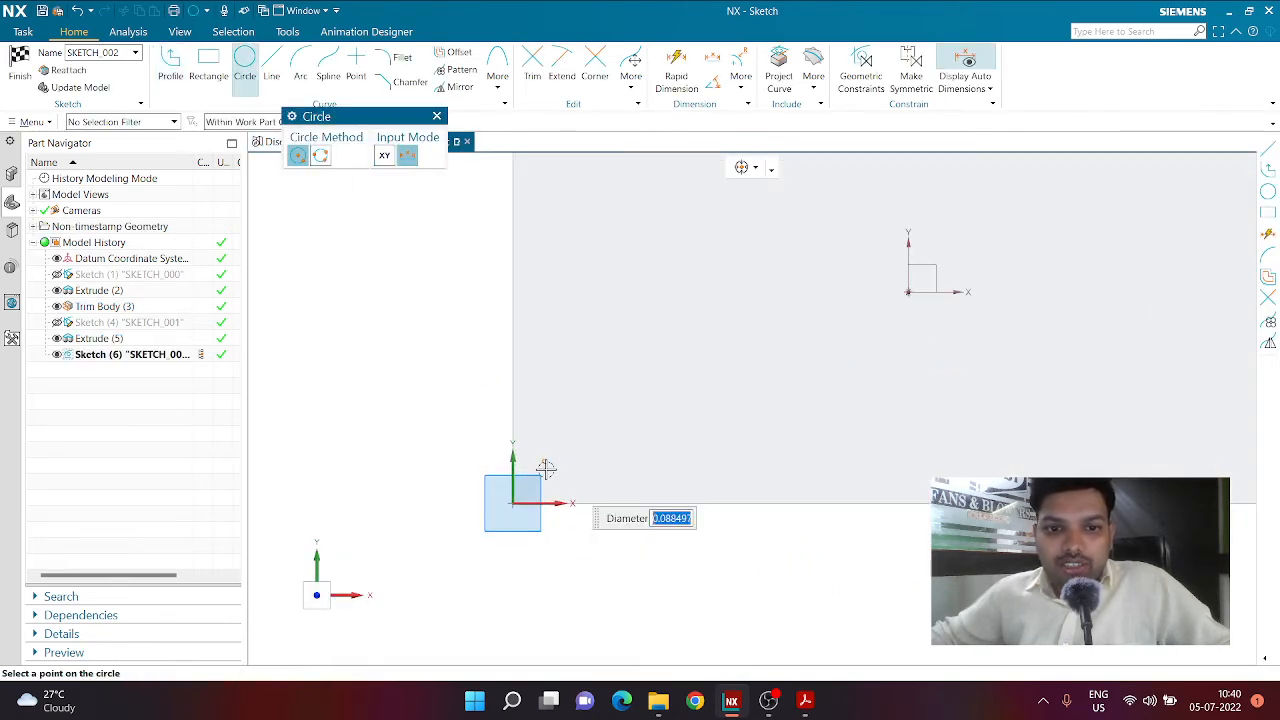
pyautogui.click(553, 458)
pyautogui.click(676, 72)
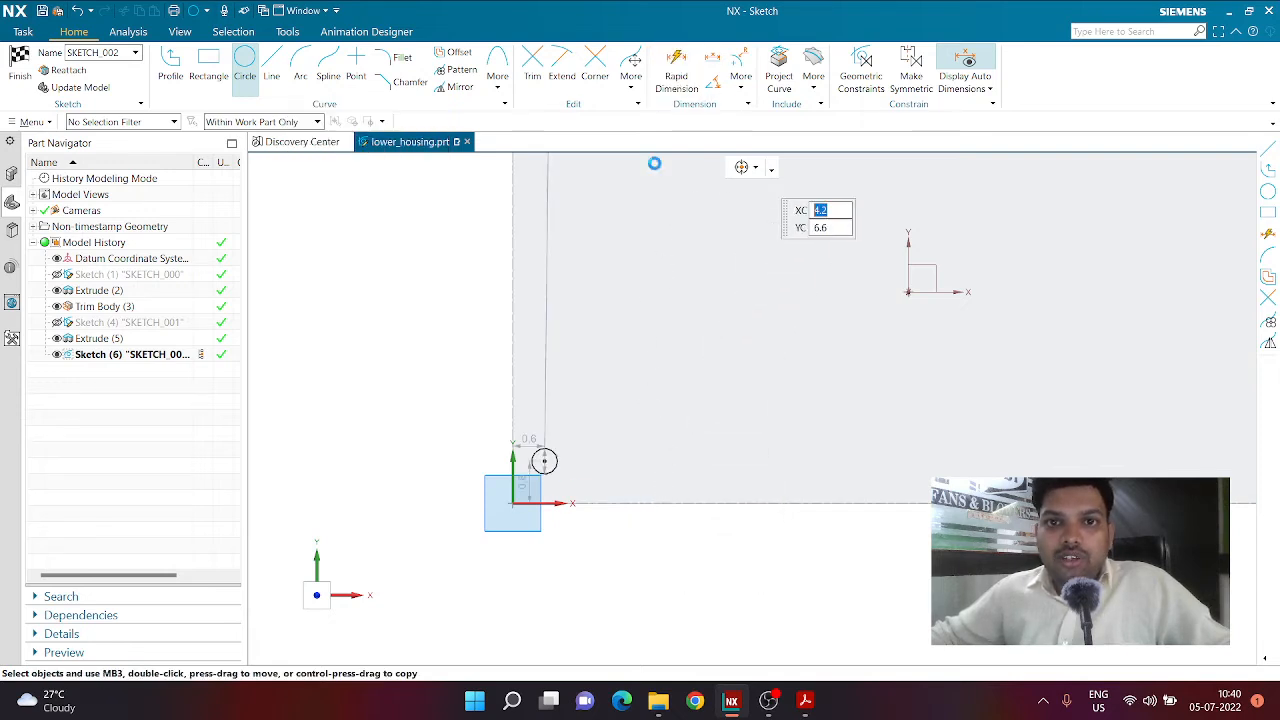
pyautogui.click(555, 455)
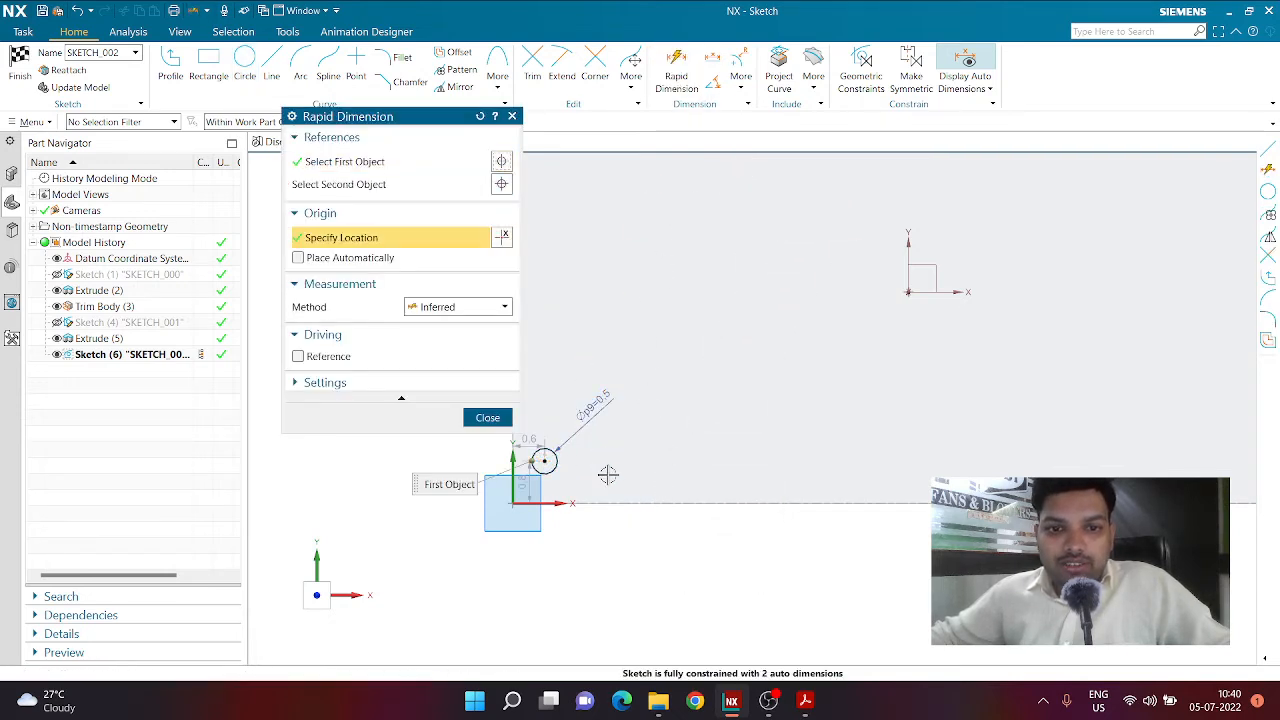
pyautogui.click(598, 404)
pyautogui.write('.41')
pyautogui.press('Return')
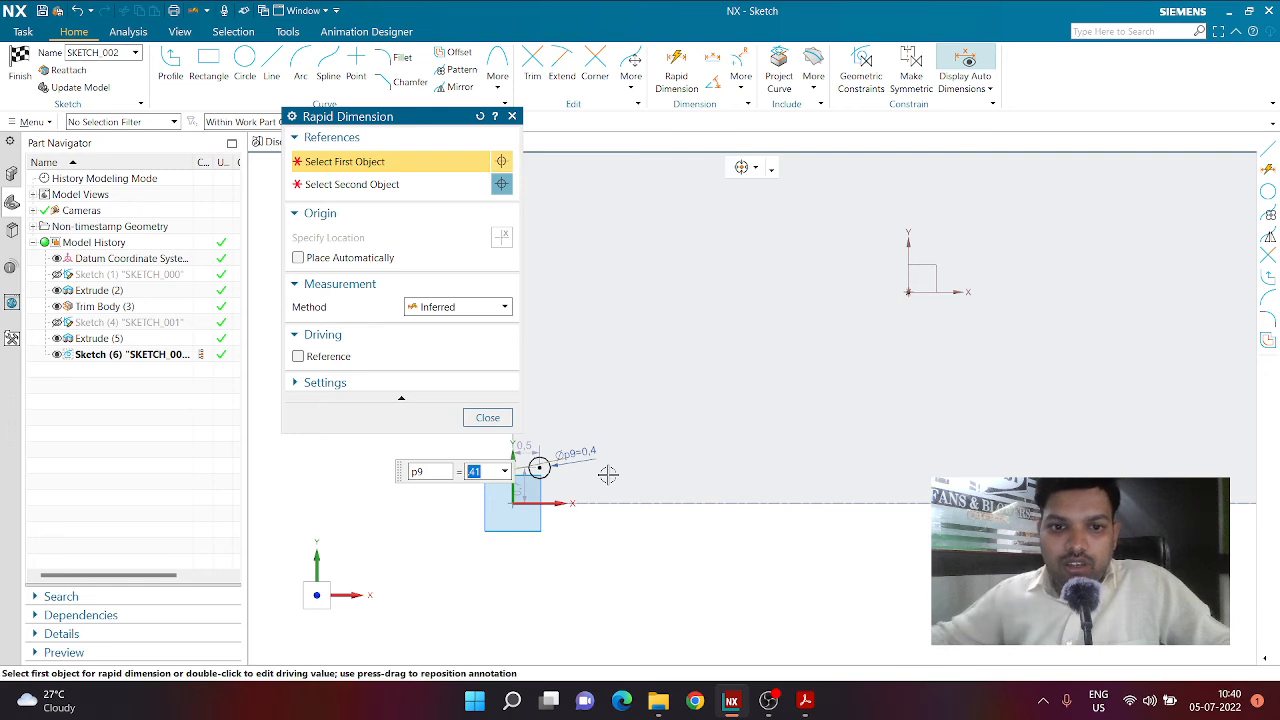
pyautogui.press('Escape')
# Step: Set the vertical distance from the sketch origin to the circle's centre to 1 mm
pyautogui.scroll(5, 493, 508)
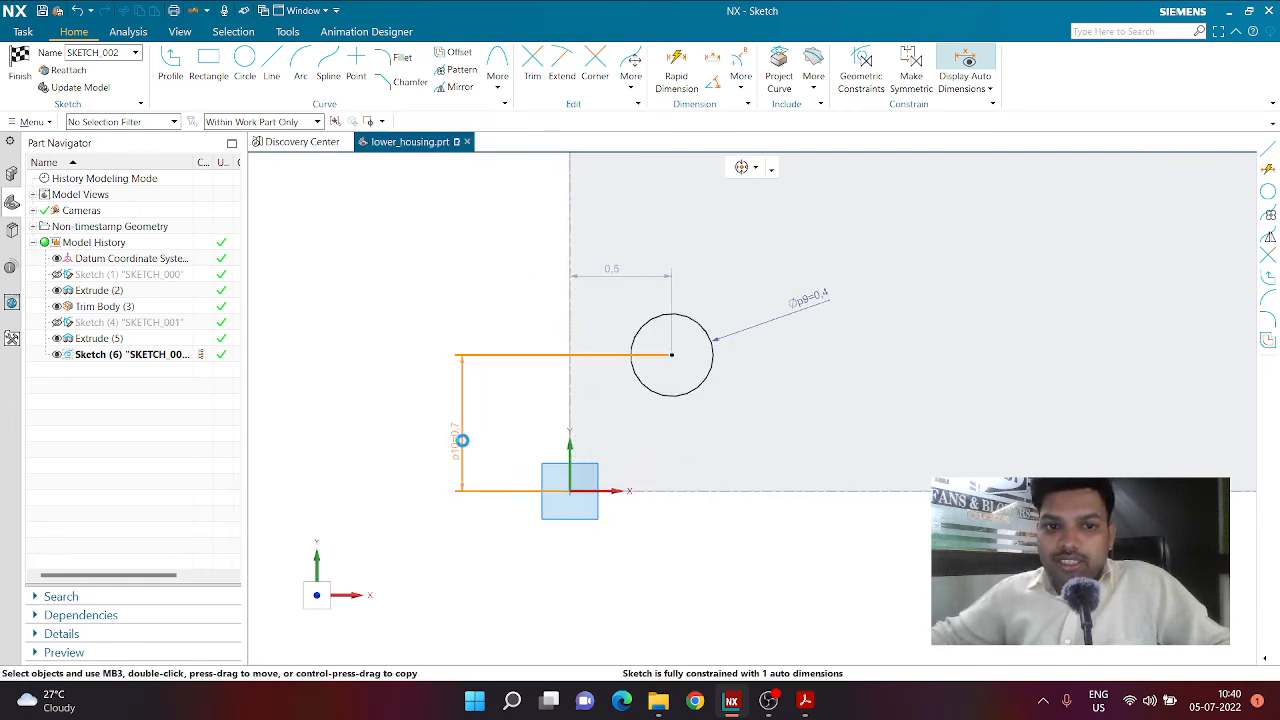
pyautogui.doubleClick(460, 437)
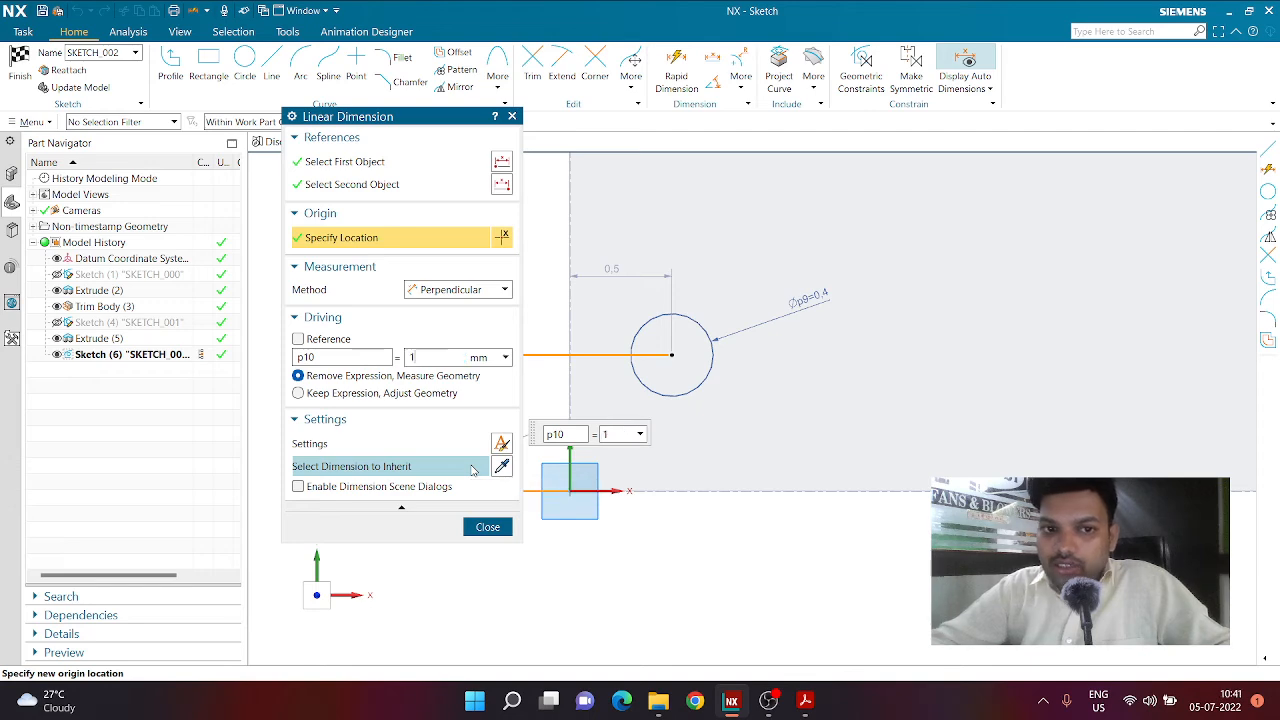
pyautogui.write('1')
pyautogui.press('Return')
pyautogui.scroll(-3, 743, 579)
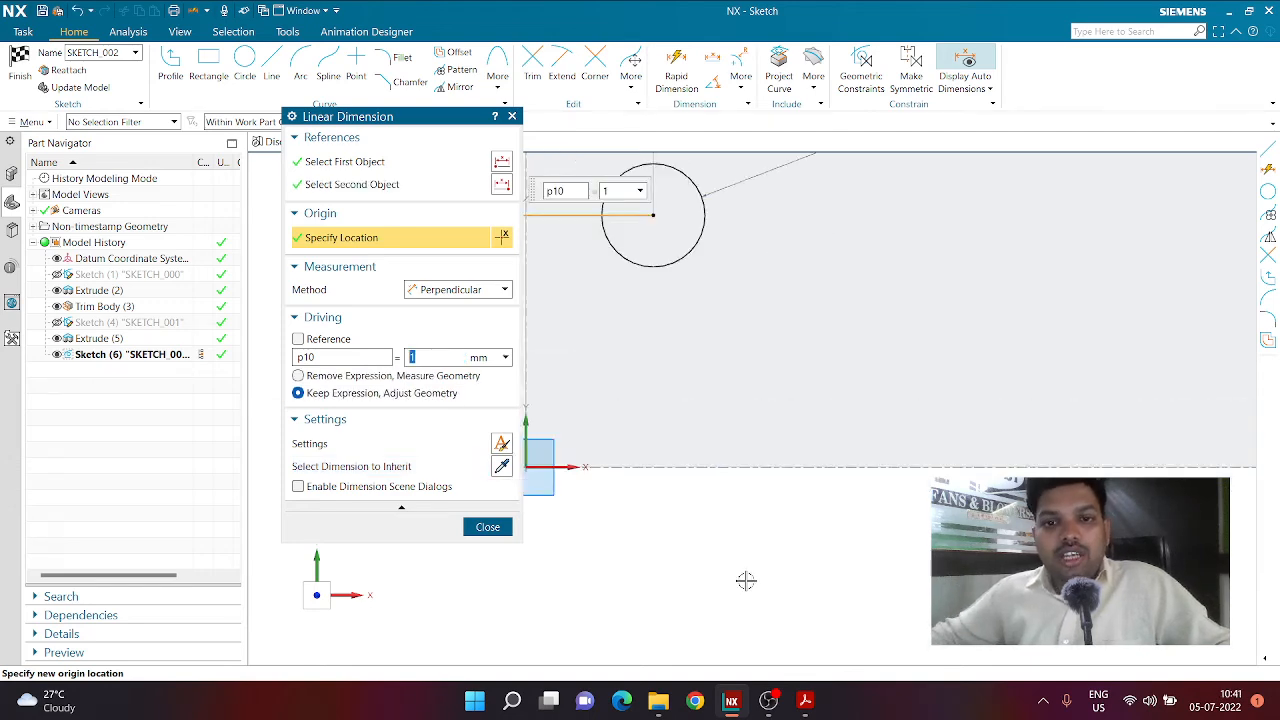
# Step: Check the hole's edge offset in the PDF drawing, then set the circle centre's horizontal distance from the flange's side edge to 0.75 mm
pyautogui.click(806, 702)
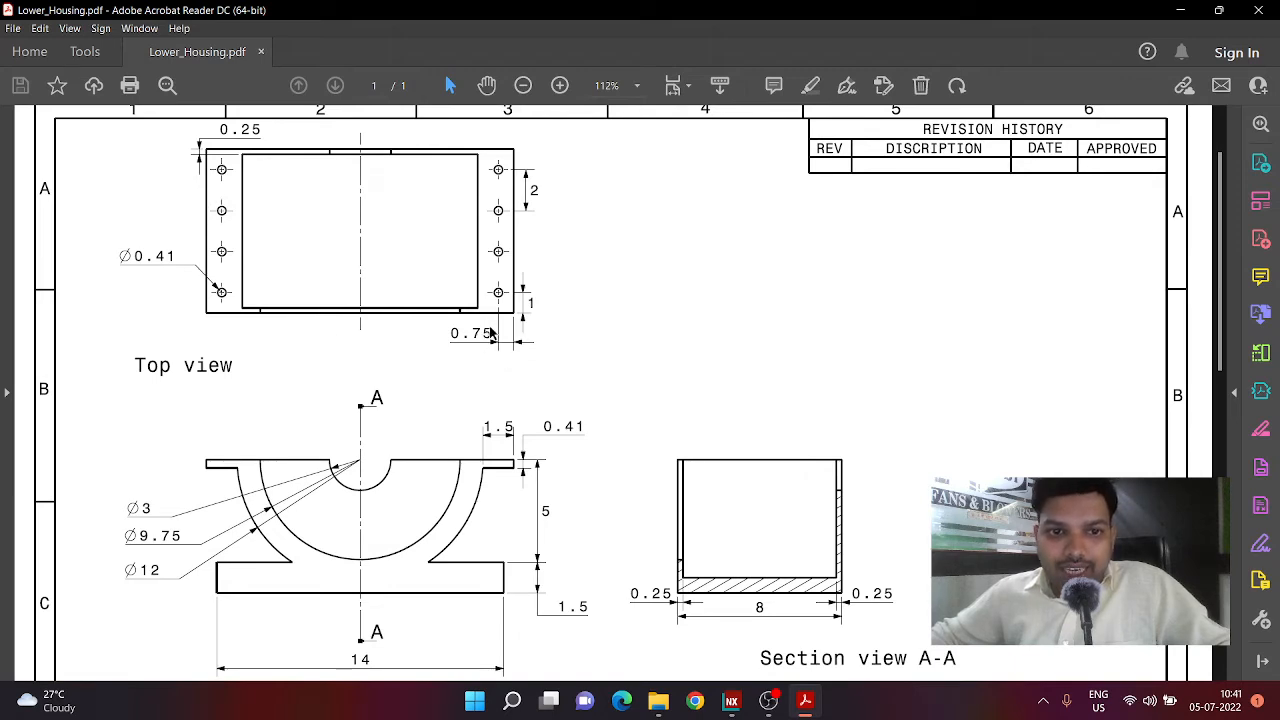
pyautogui.click(806, 702)
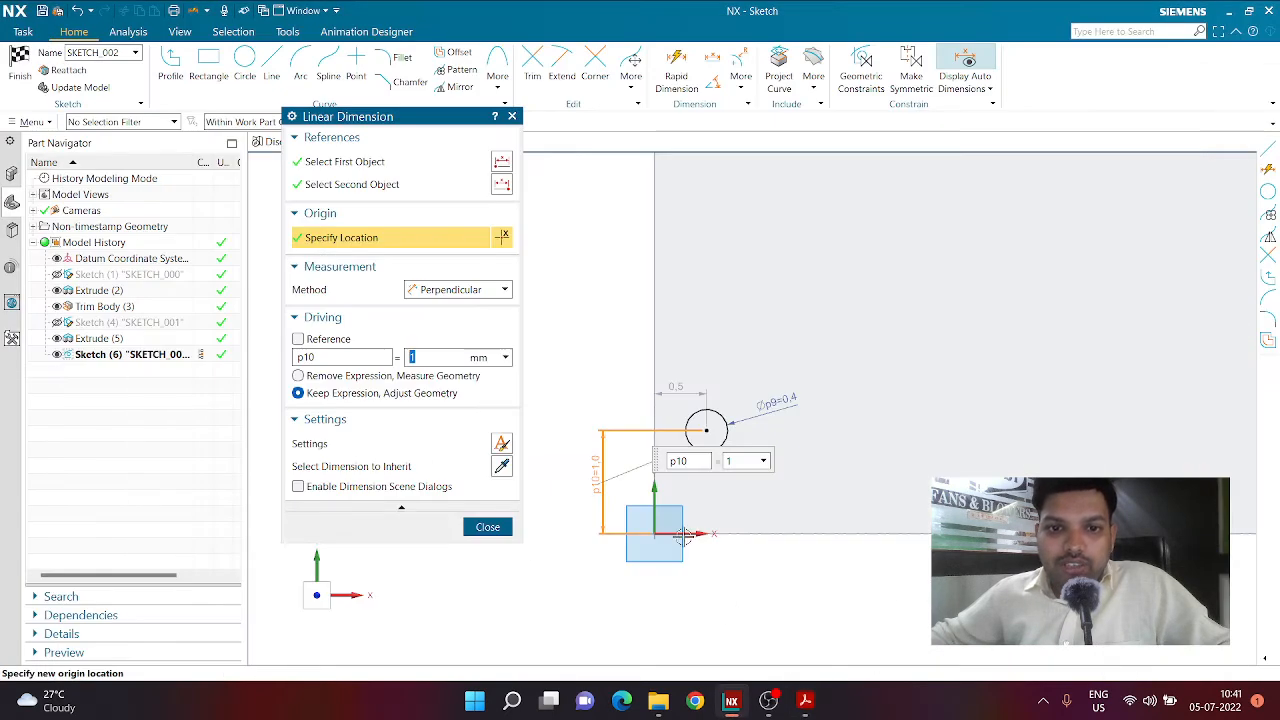
pyautogui.doubleClick(678, 393)
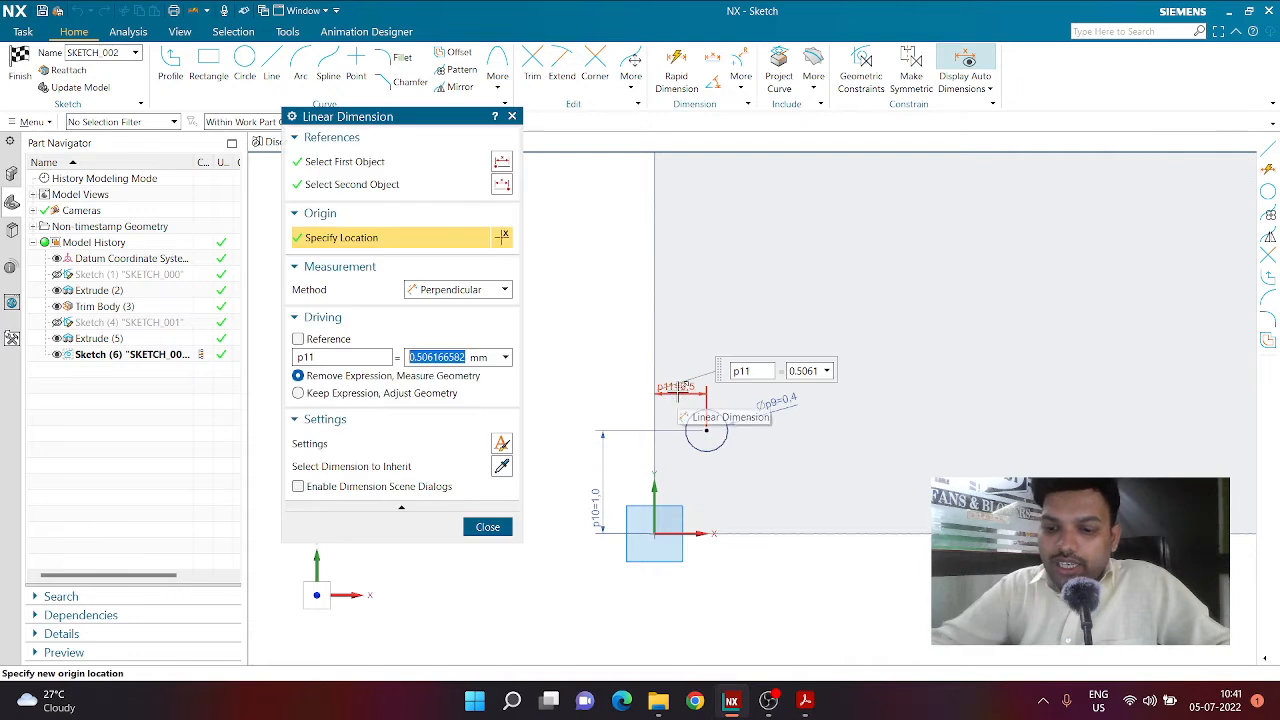
pyautogui.write('.75')
pyautogui.press('Return')
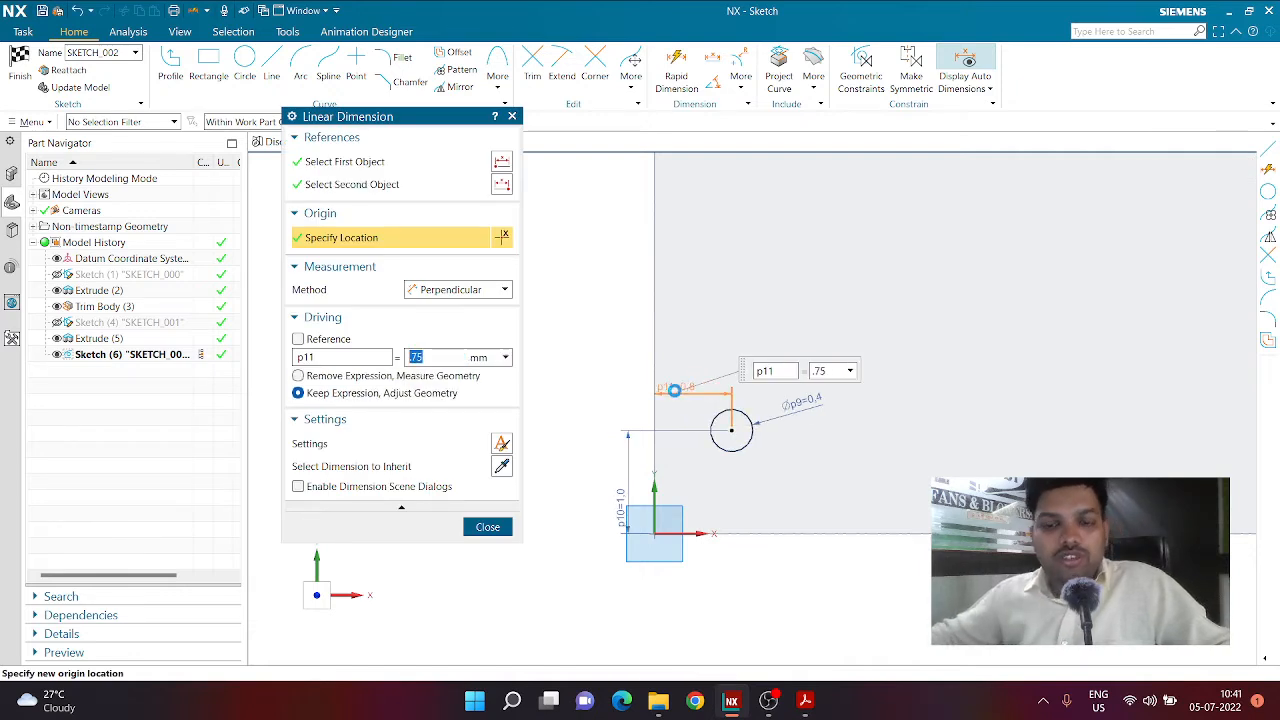
pyautogui.middleClick(678, 392)
# Step: Pattern the circle linearly along the Y axis with a count of 4, a pitch of 2 mm and pitch expressions created
pyautogui.scroll(1, 650, 508)
pyautogui.scroll(-6, 648, 508)
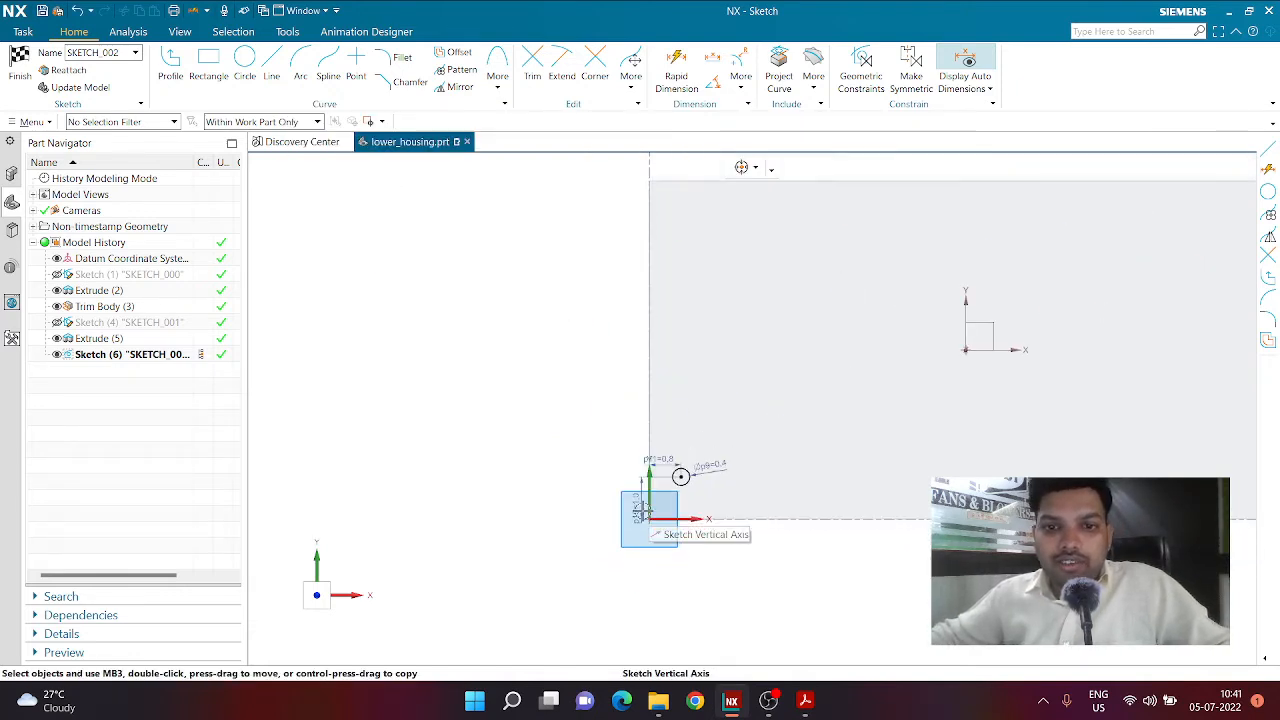
pyautogui.scroll(1, 704, 484)
pyautogui.scroll(-2, 704, 484)
pyautogui.scroll(2, 824, 352)
pyautogui.scroll(1, 654, 588)
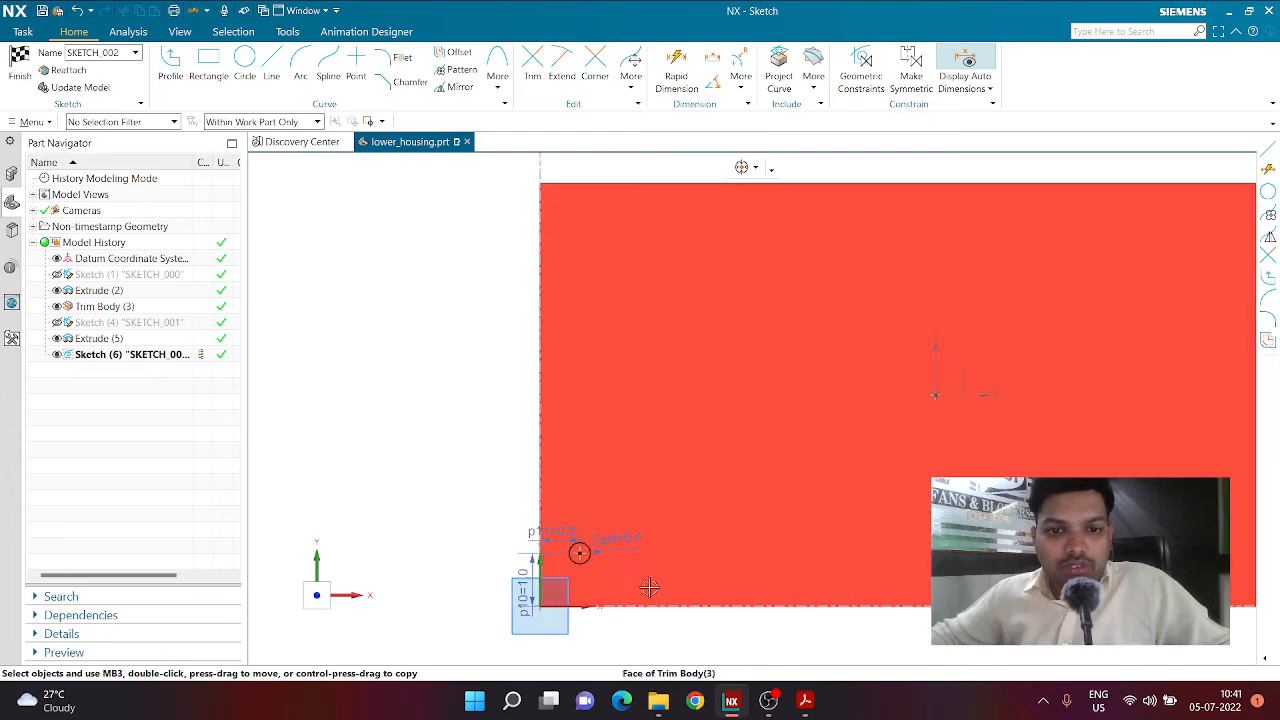
pyautogui.scroll(-1, 474, 443)
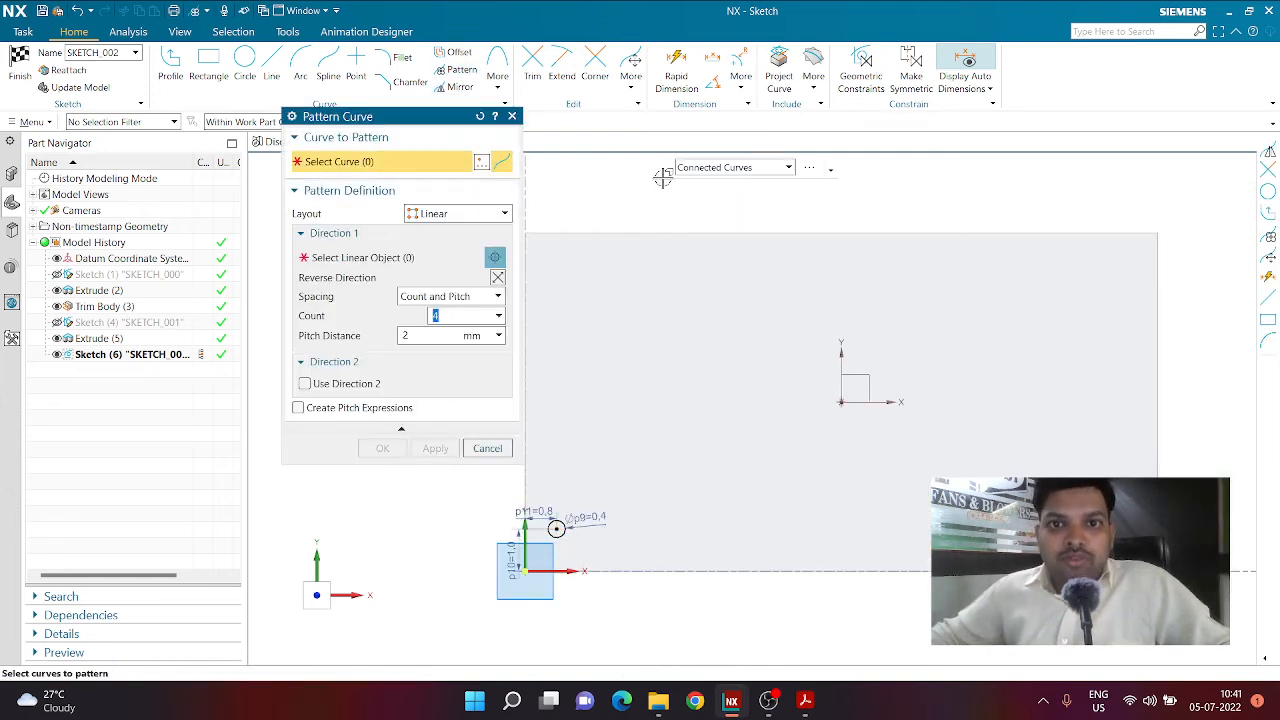
pyautogui.click(686, 169)
pyautogui.click(716, 202)
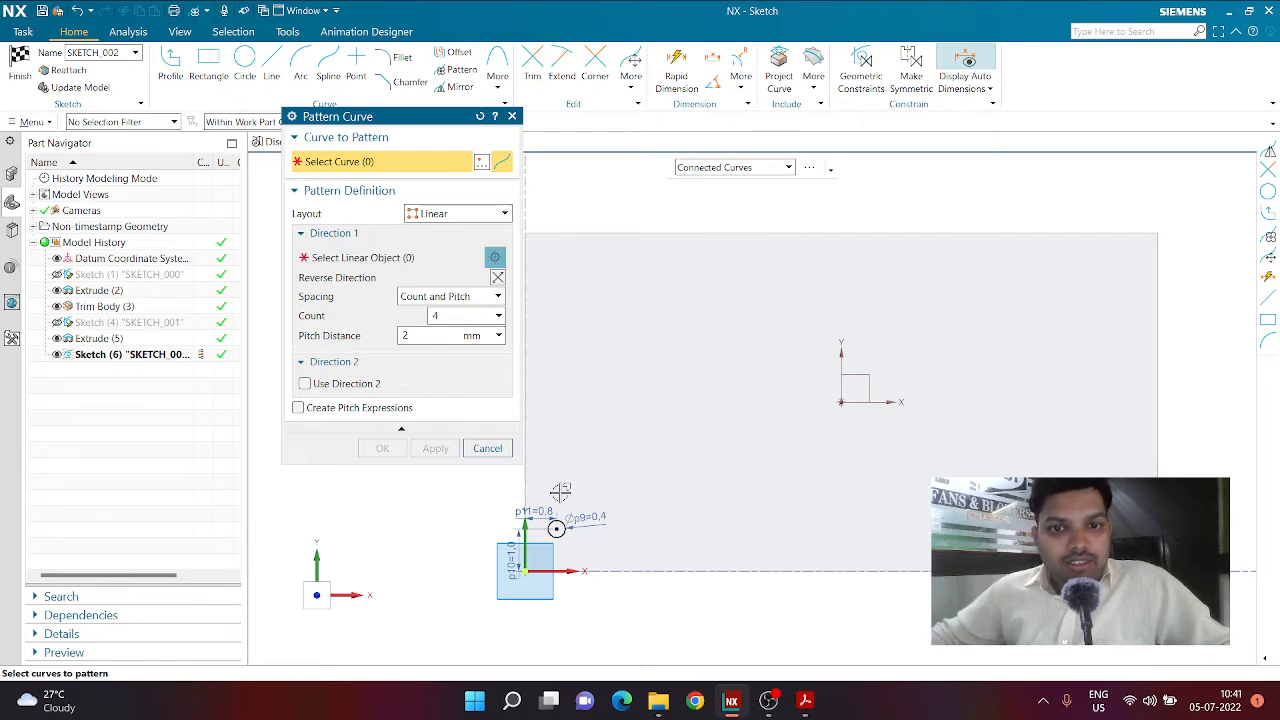
pyautogui.click(556, 528)
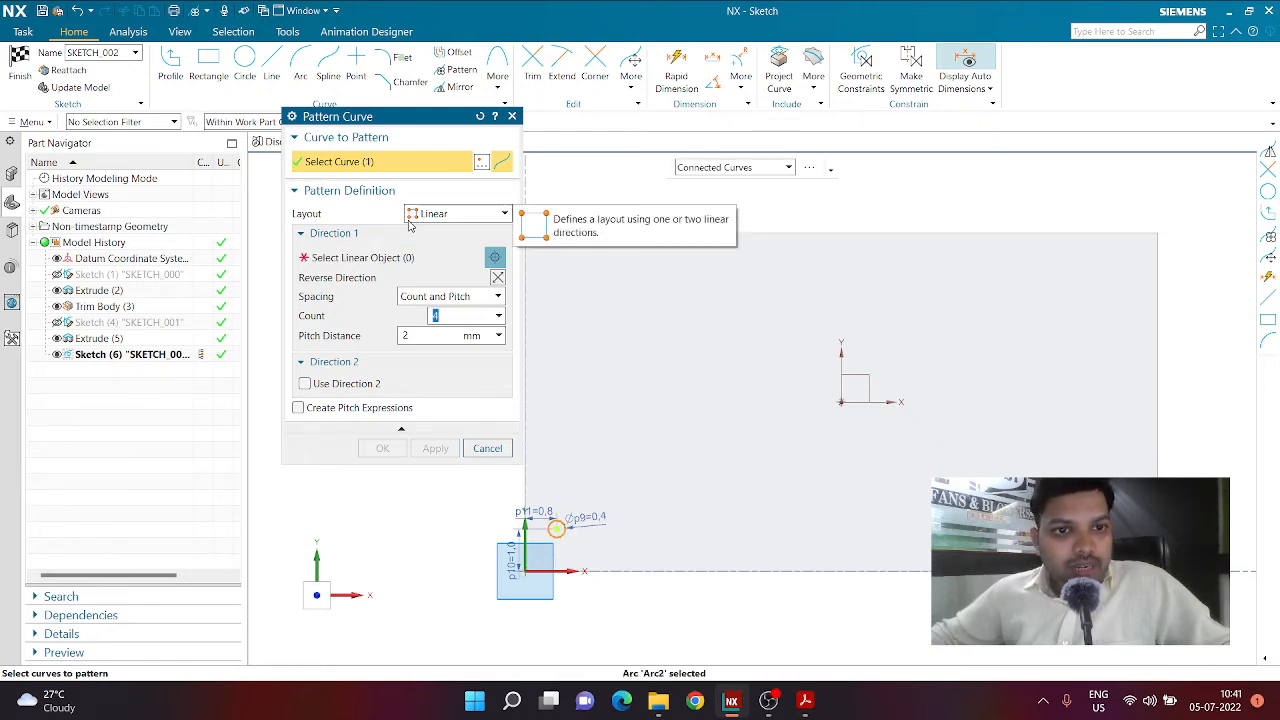
pyautogui.click(393, 259)
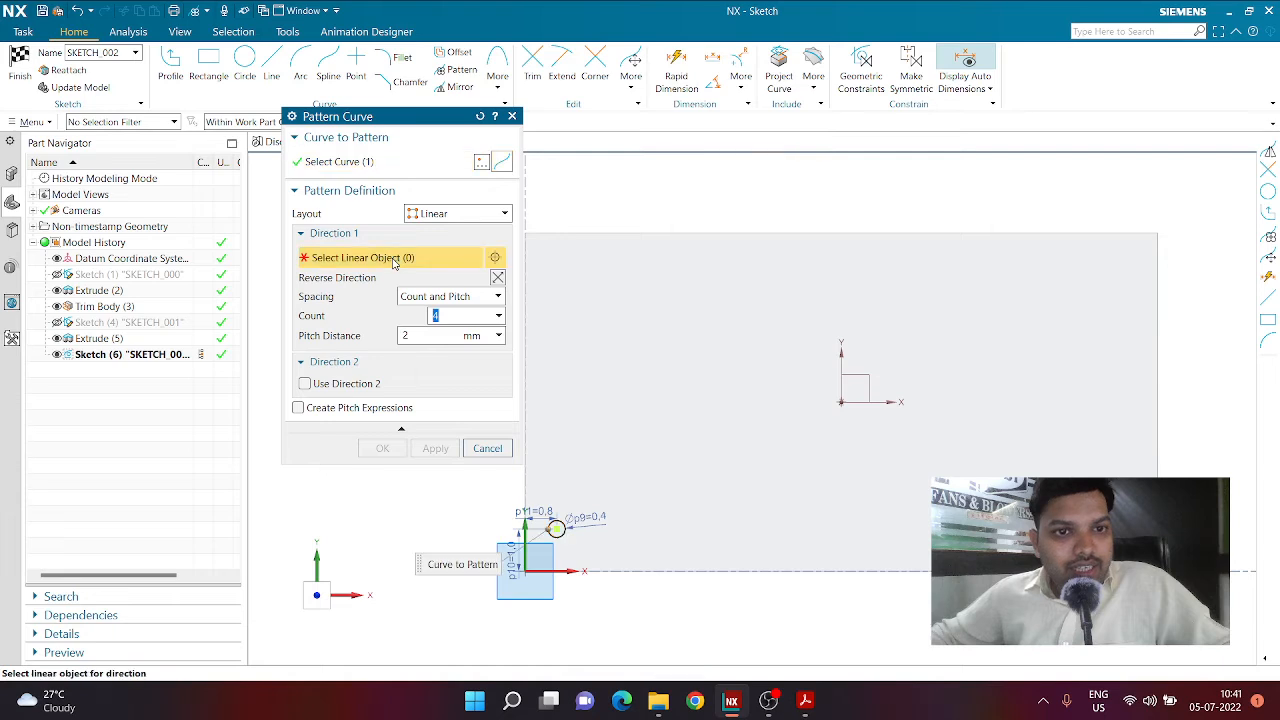
pyautogui.click(842, 353)
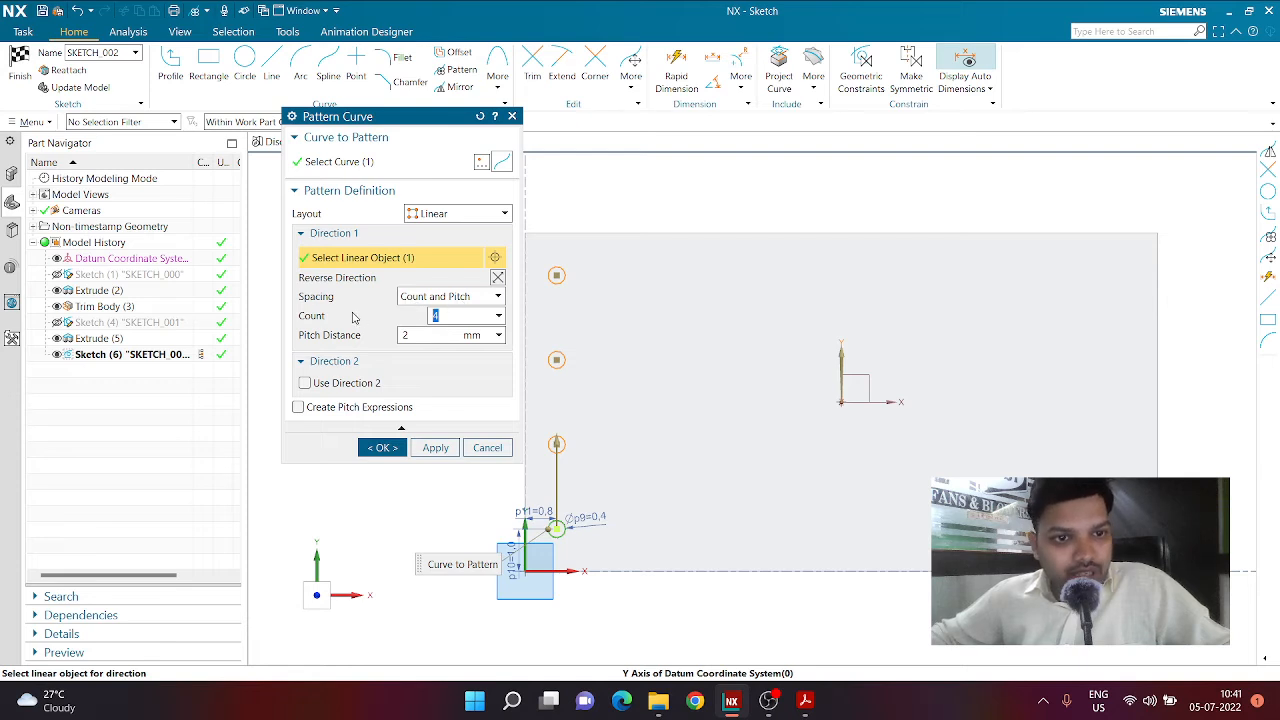
pyautogui.click(419, 334)
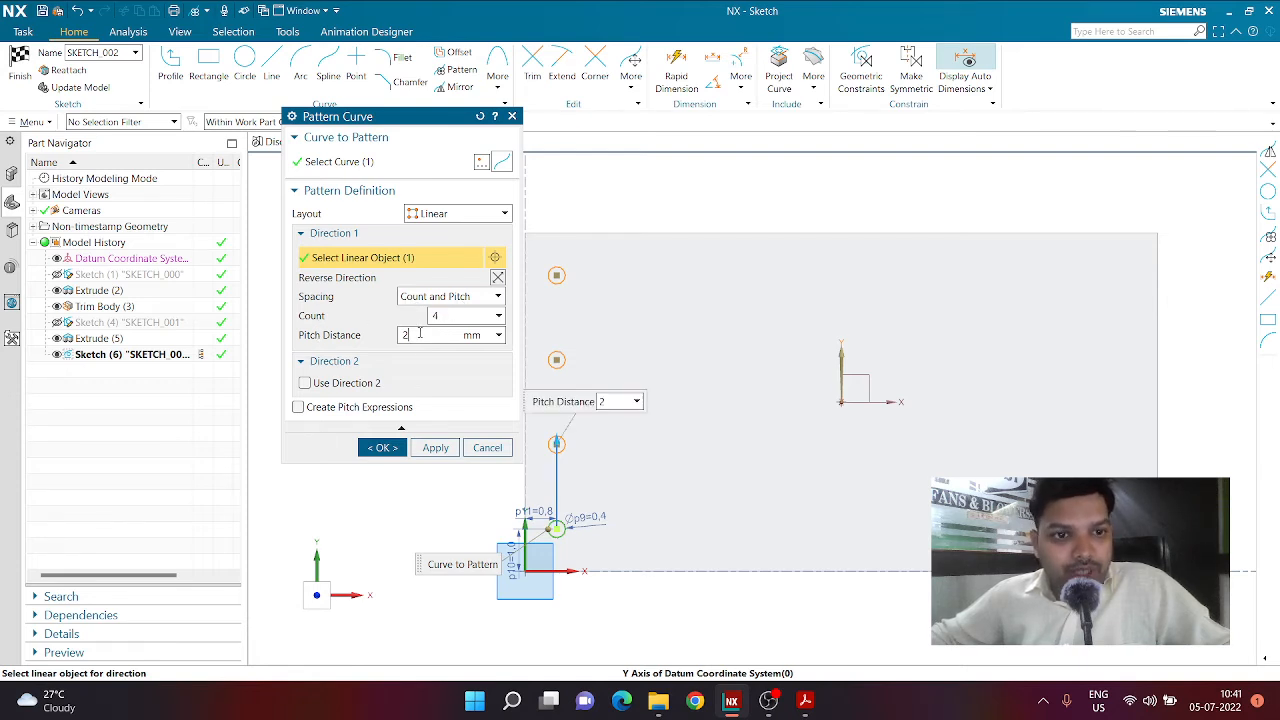
pyautogui.click(352, 407)
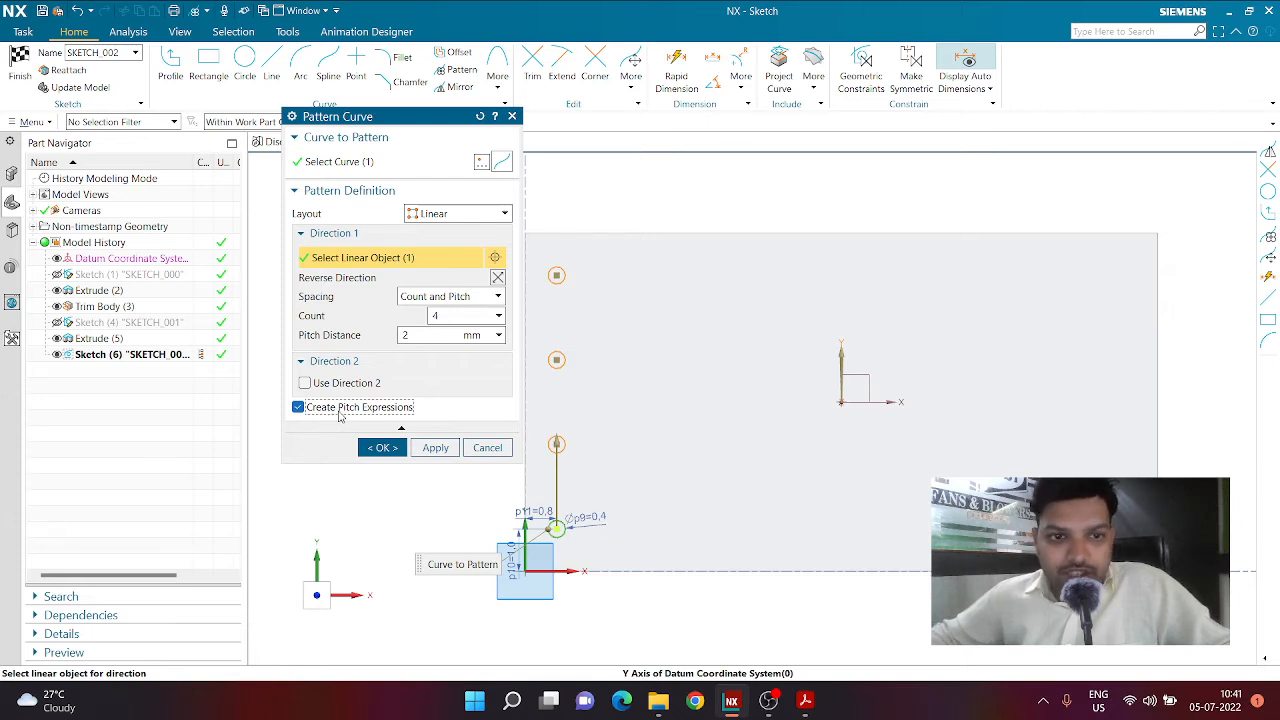
pyautogui.click(376, 448)
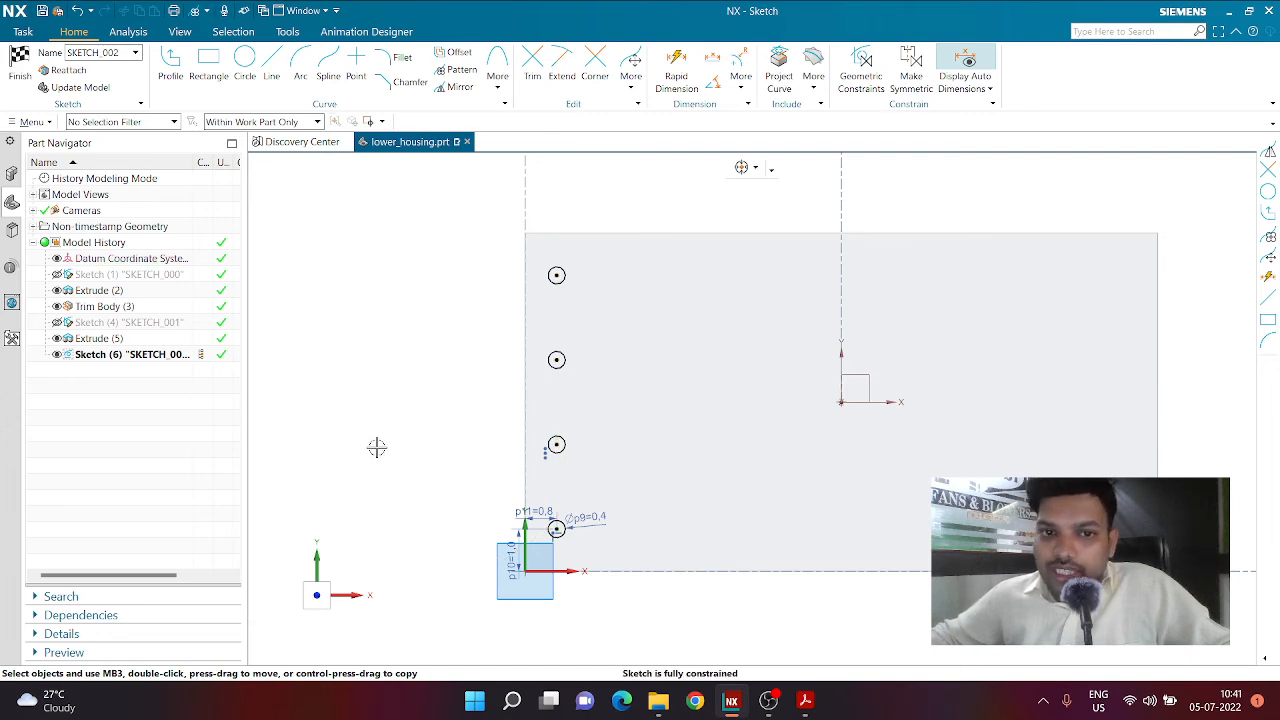
# Step: Mirror the four hole circles about the datum Y axis onto the flange's opposite side and finish the sketch
pyautogui.click(456, 88)
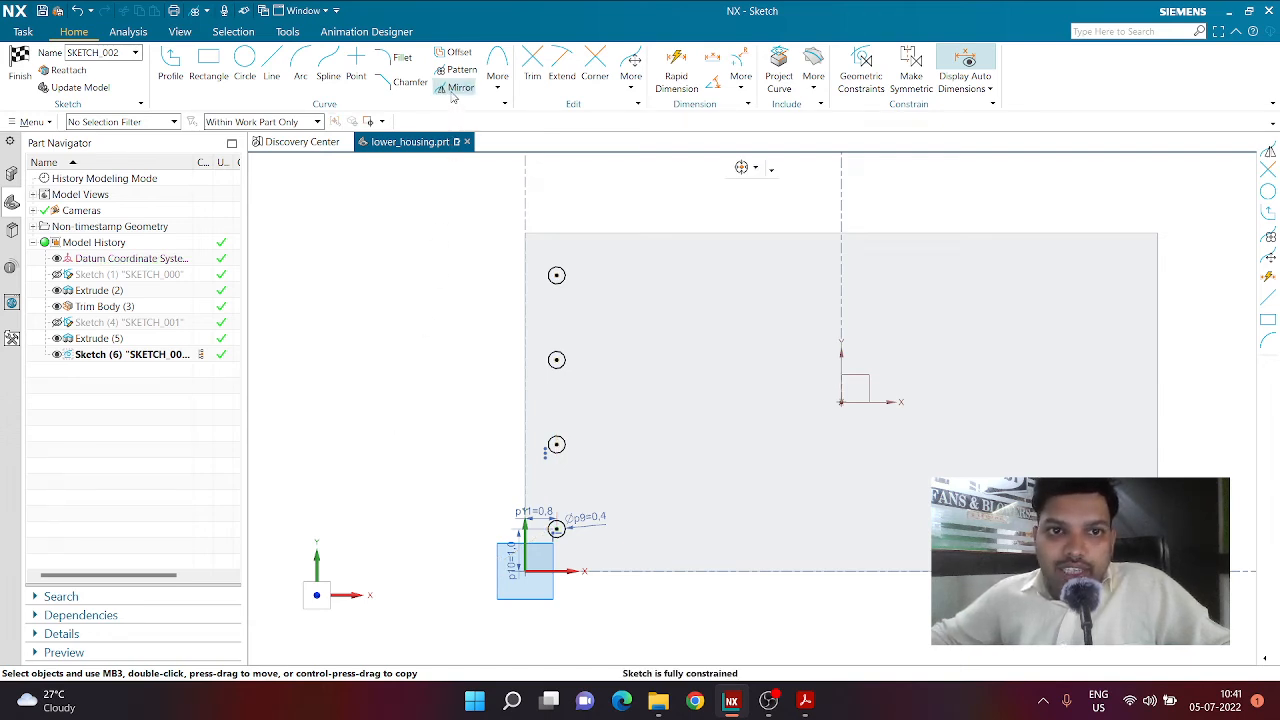
pyautogui.click(557, 275)
pyautogui.click(557, 359)
pyautogui.click(557, 445)
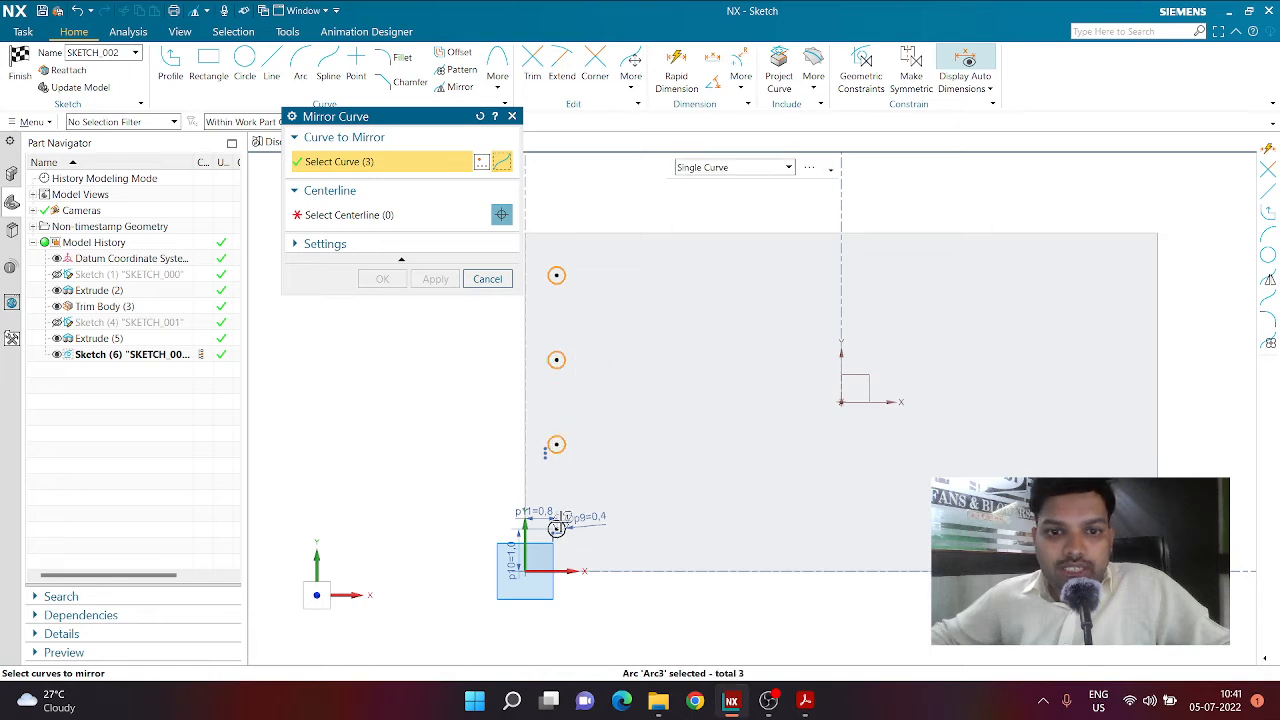
pyautogui.click(557, 528)
pyautogui.click(393, 212)
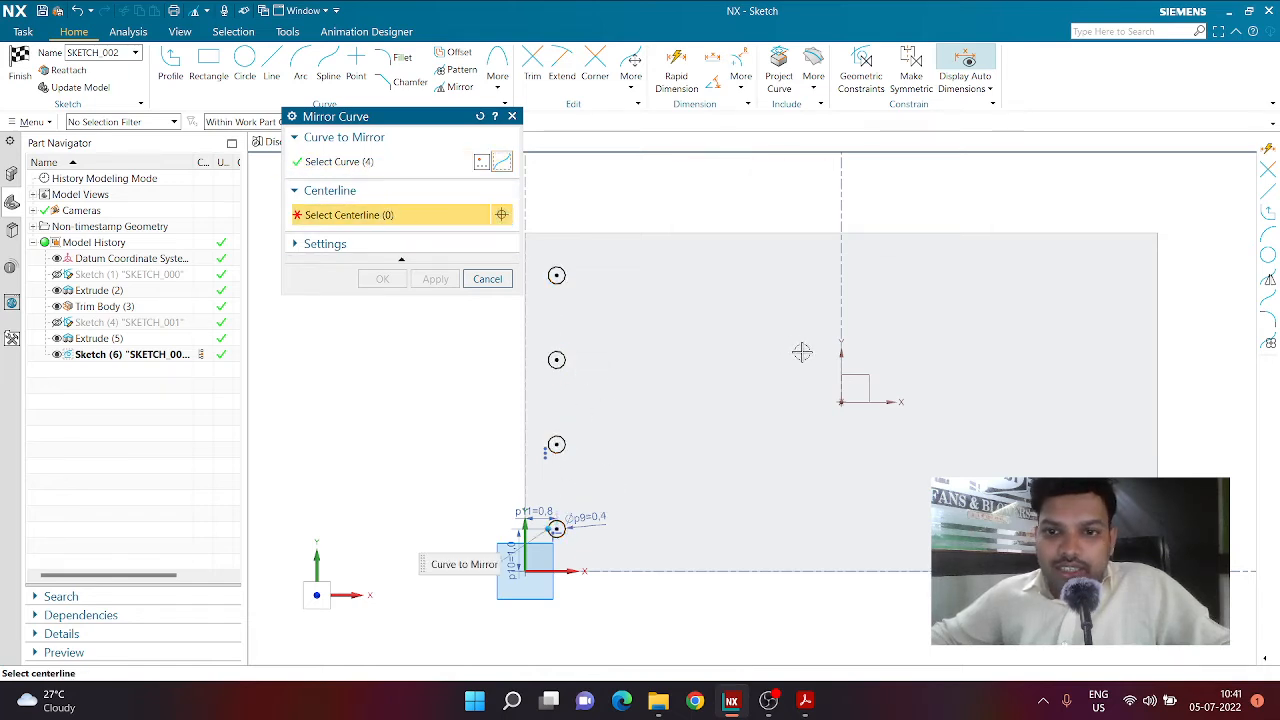
pyautogui.click(840, 362)
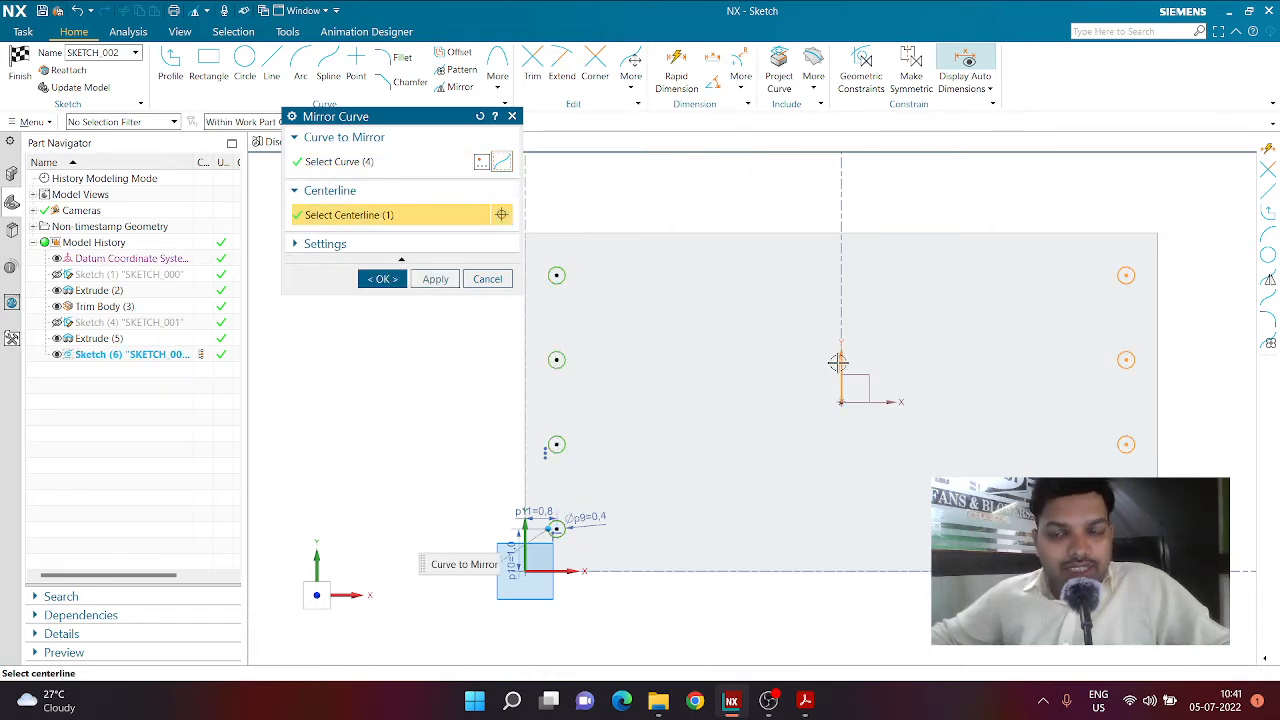
pyautogui.click(380, 279)
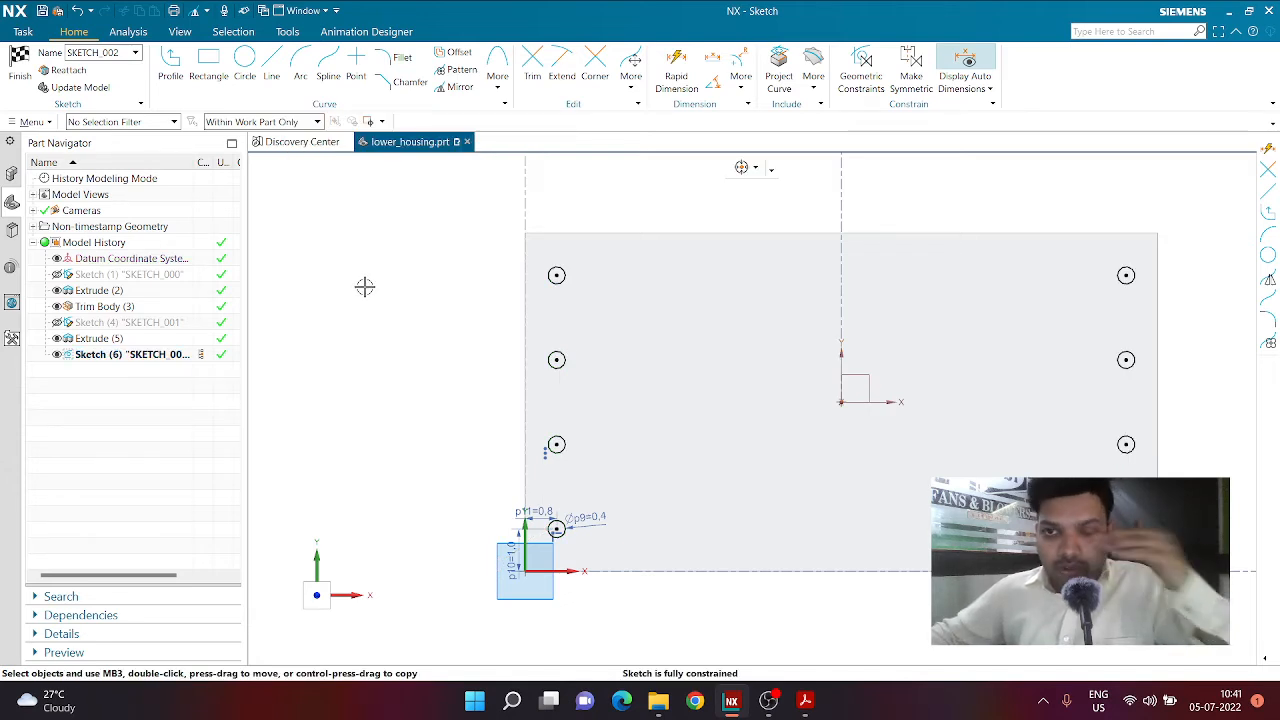
pyautogui.click(19, 65)
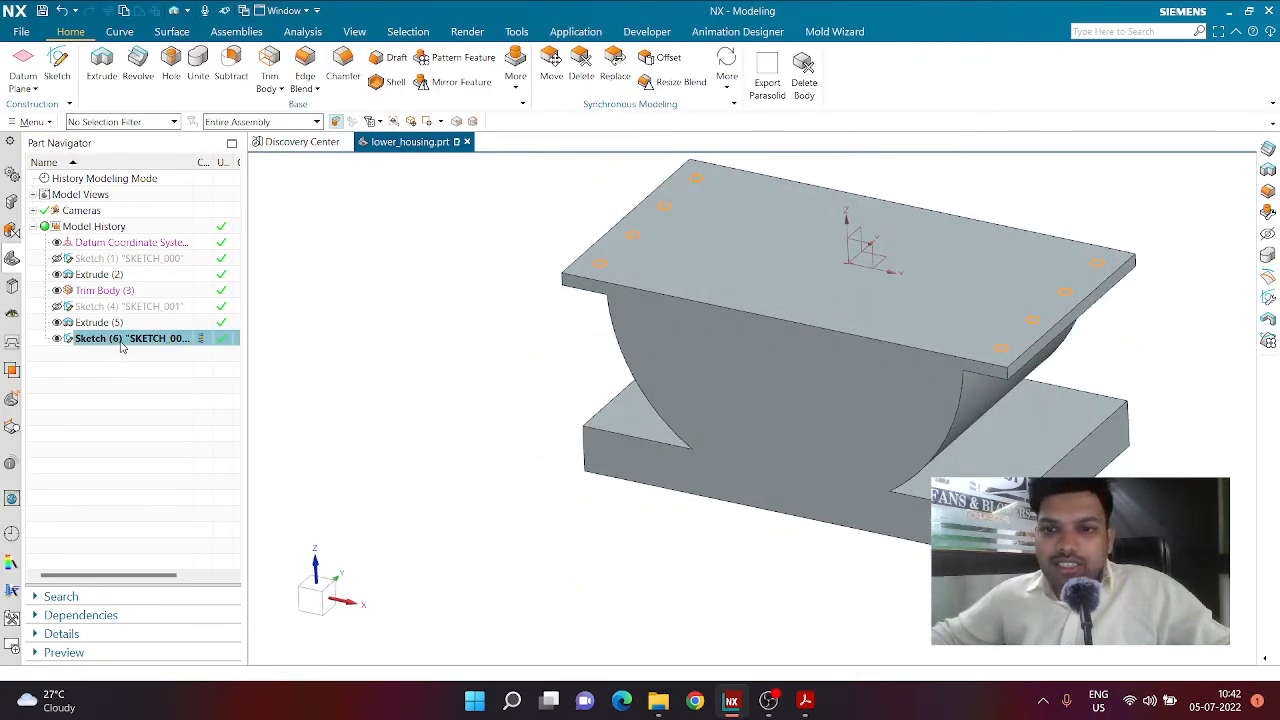
# Step: Extrude the eight circles downward through the flange with the end limit Until Next and Boolean Subtract
pyautogui.click(101, 65)
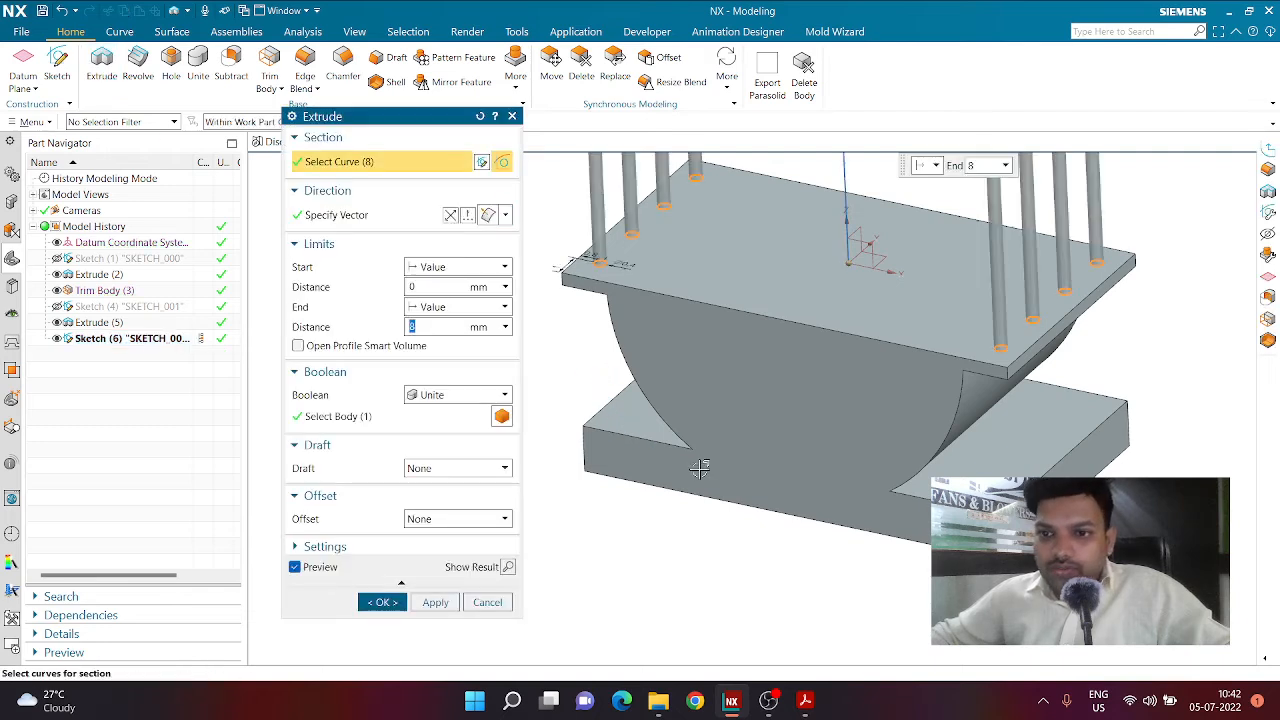
pyautogui.press('Home')
pyautogui.scroll(3, 795, 248)
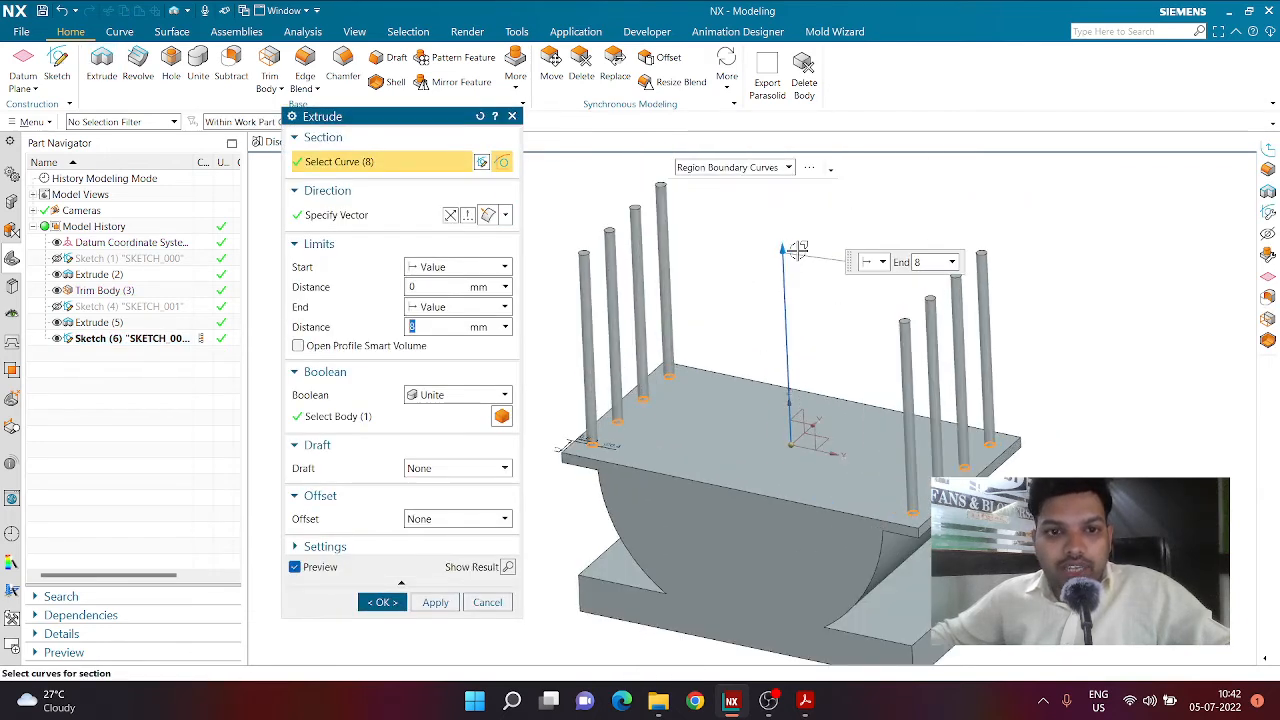
pyautogui.click(450, 218)
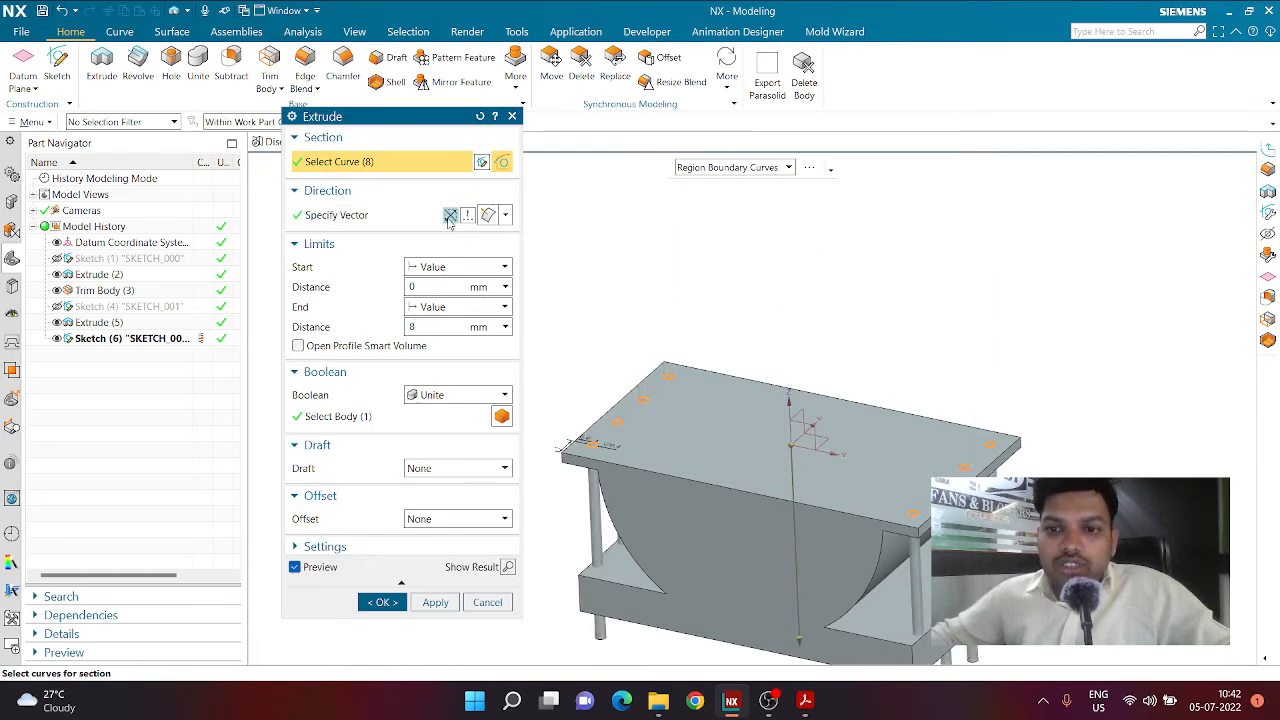
pyautogui.click(432, 306)
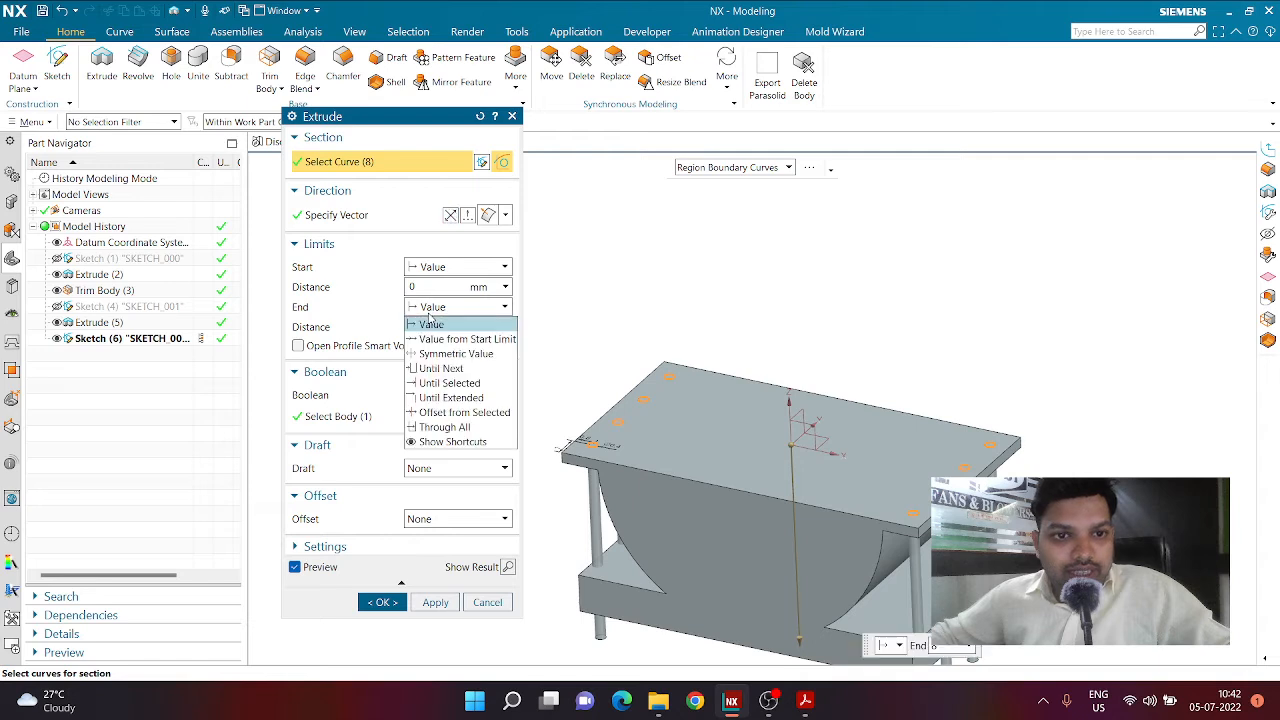
pyautogui.click(429, 369)
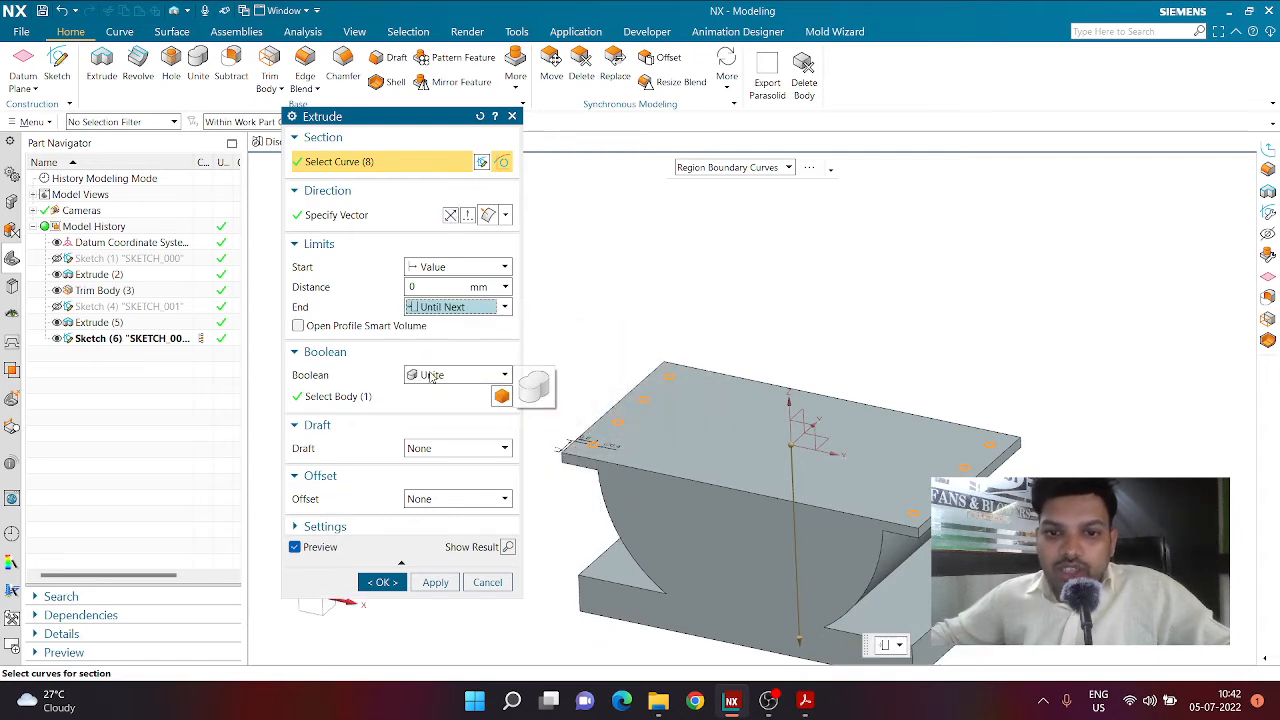
pyautogui.click(450, 375)
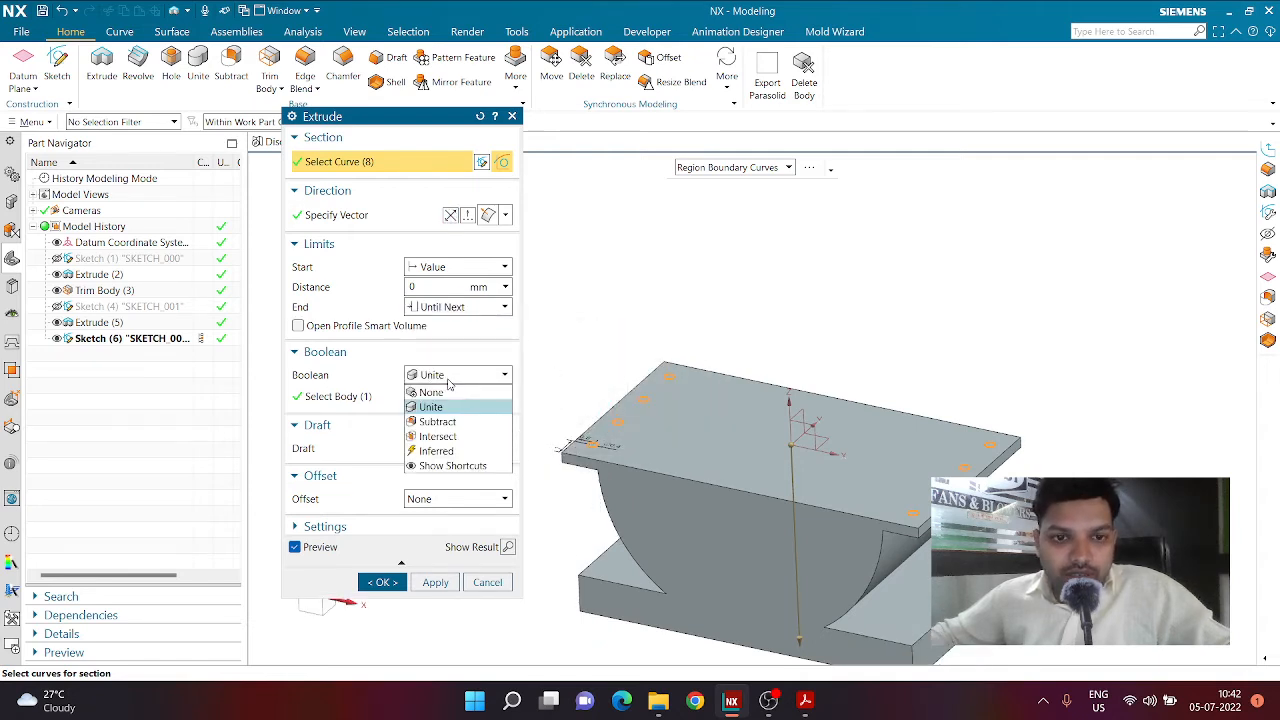
pyautogui.click(449, 421)
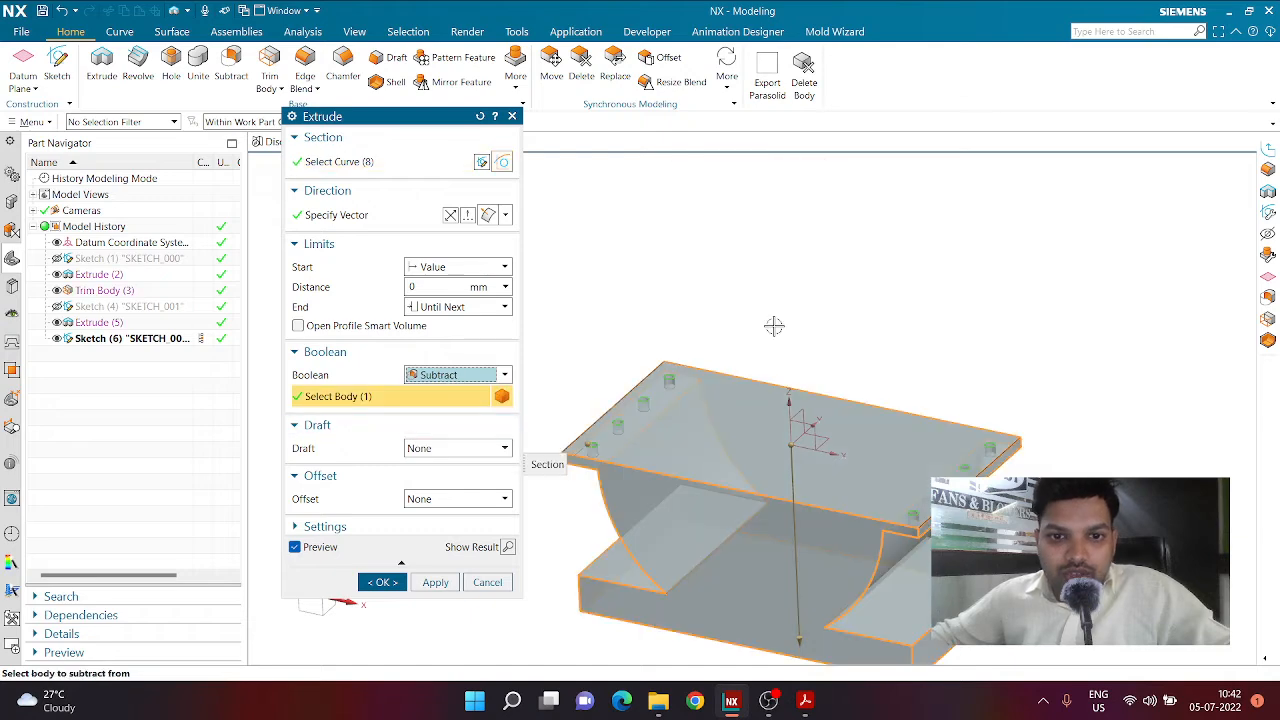
pyautogui.moveTo(783, 301)
pyautogui.mouseDown(button='middle')
pyautogui.moveTo(773, 271)
pyautogui.moveTo(807, 257)
pyautogui.moveTo(793, 290)
pyautogui.mouseUp(button='middle')
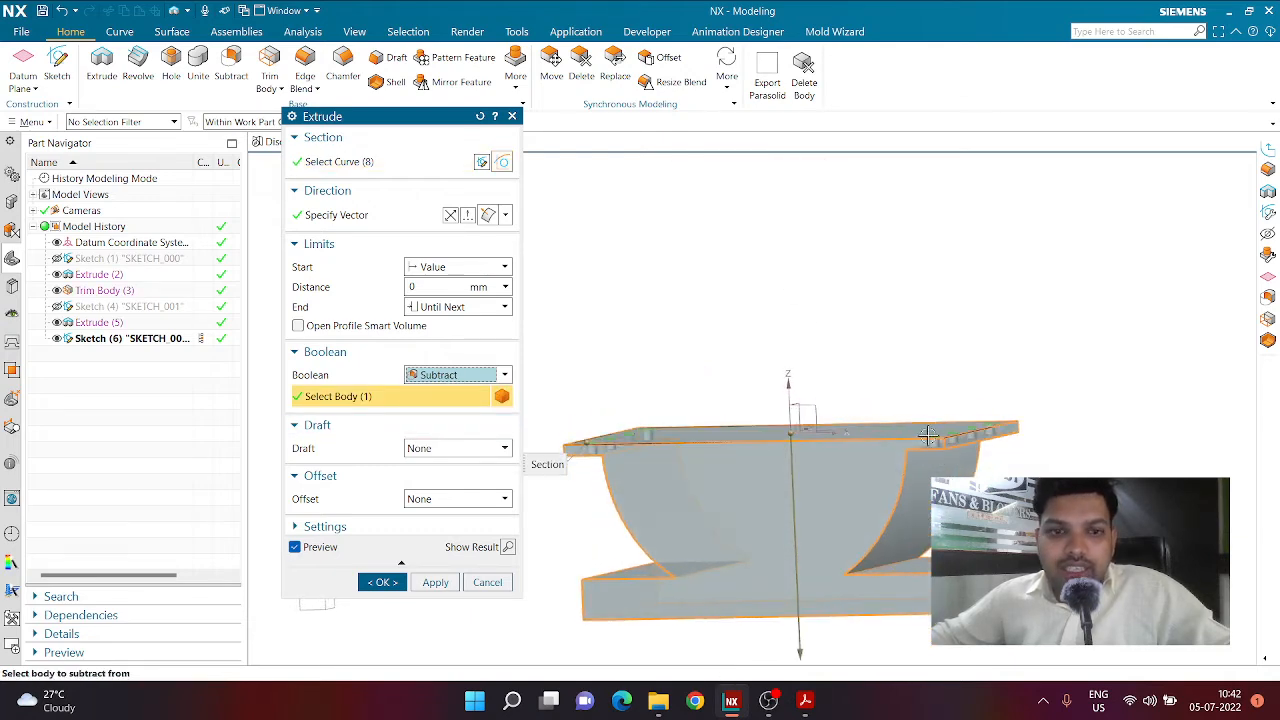
pyautogui.click(381, 582)
pyautogui.moveTo(506, 377)
pyautogui.mouseDown(button='middle')
pyautogui.moveTo(543, 331)
pyautogui.moveTo(512, 354)
pyautogui.moveTo(500, 423)
pyautogui.moveTo(486, 420)
pyautogui.moveTo(511, 360)
pyautogui.moveTo(500, 398)
pyautogui.mouseUp(button='middle')
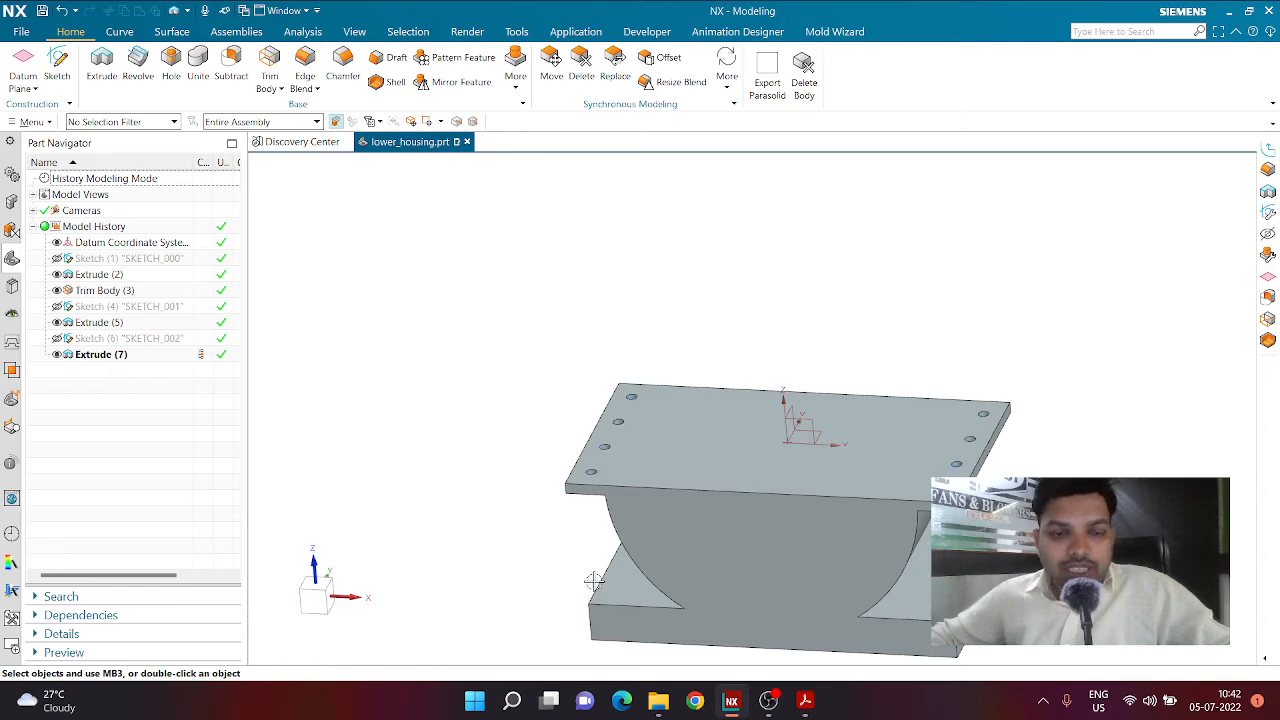
# Step: Check the housing's arc diameters in the Lower_Housing PDF drawing and return to NX
pyautogui.click(803, 700)
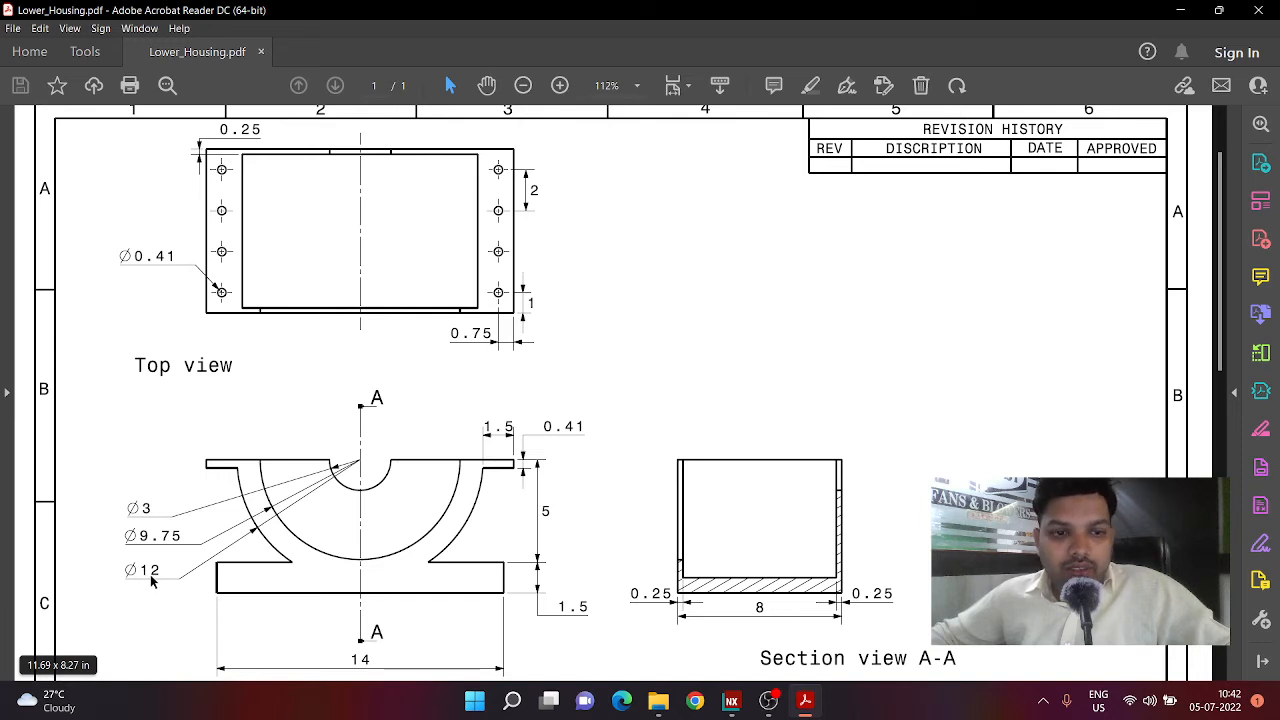
pyautogui.click(731, 700)
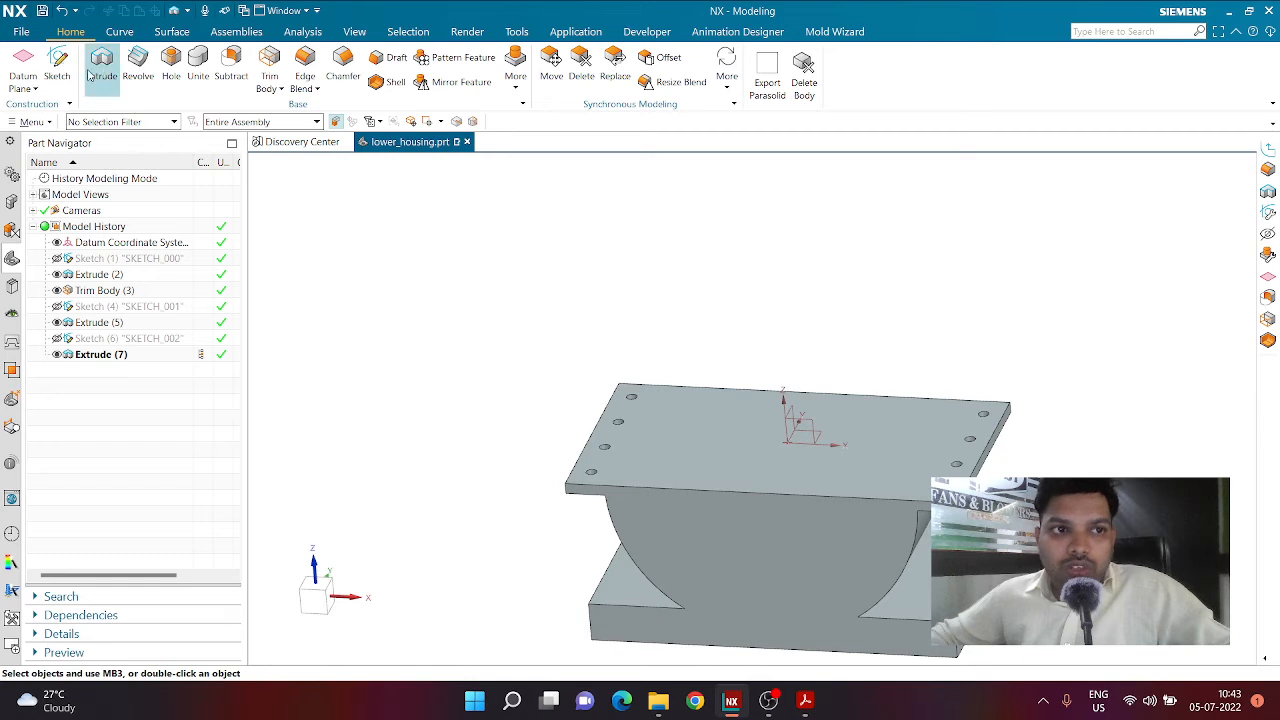
pyautogui.click(57, 66)
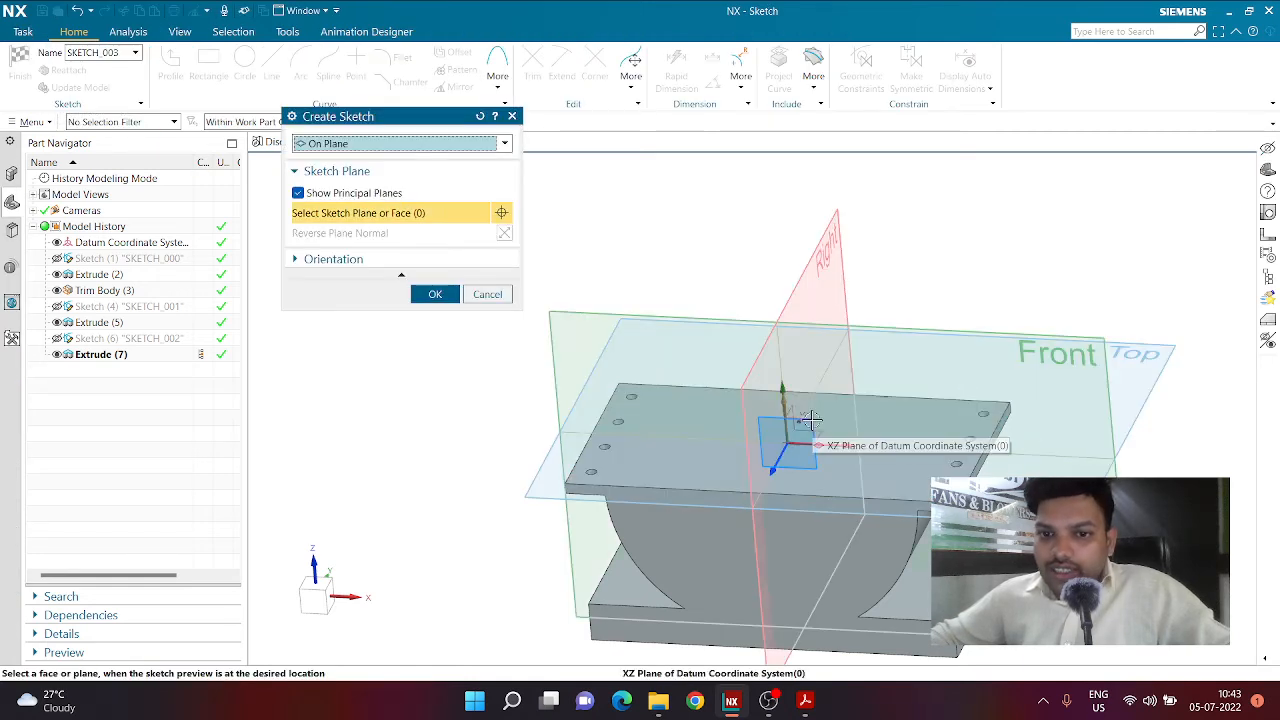
pyautogui.click(765, 383)
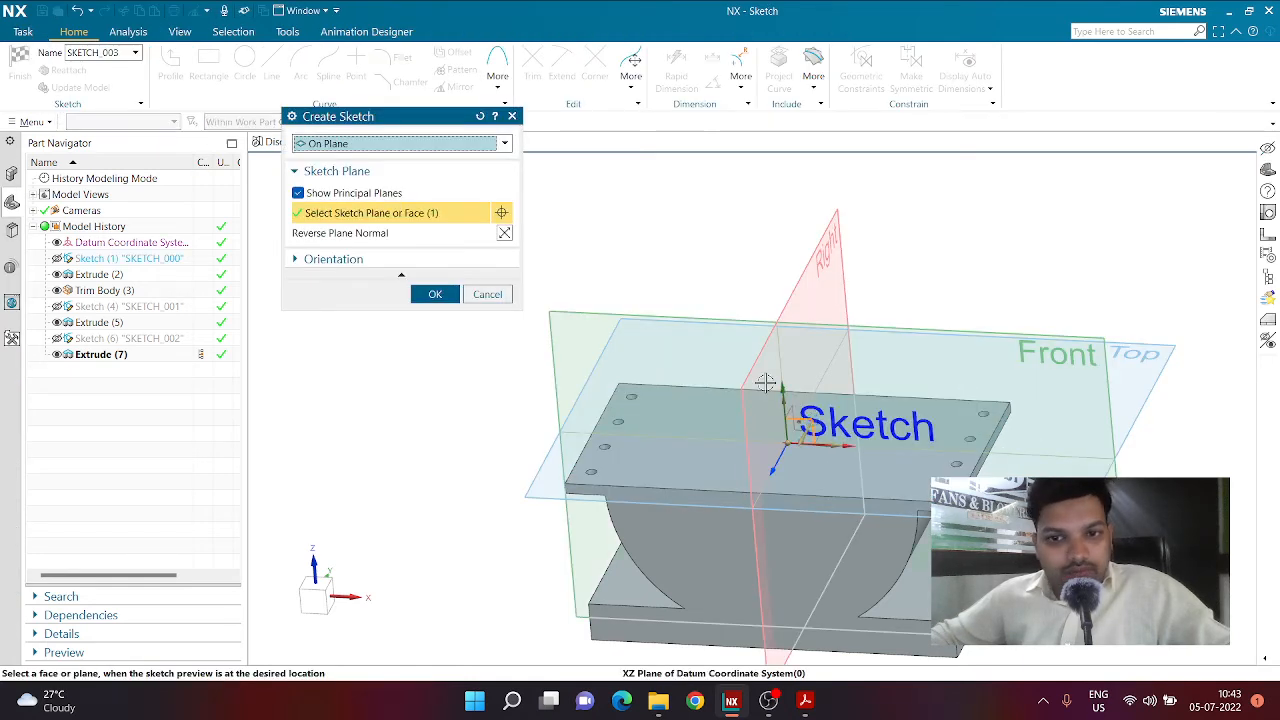
pyautogui.click(487, 294)
# Step: Sketch a circle on the housing's front face, centred at the datum origin and about 0.8 mm inside the outer arc
pyautogui.click(55, 70)
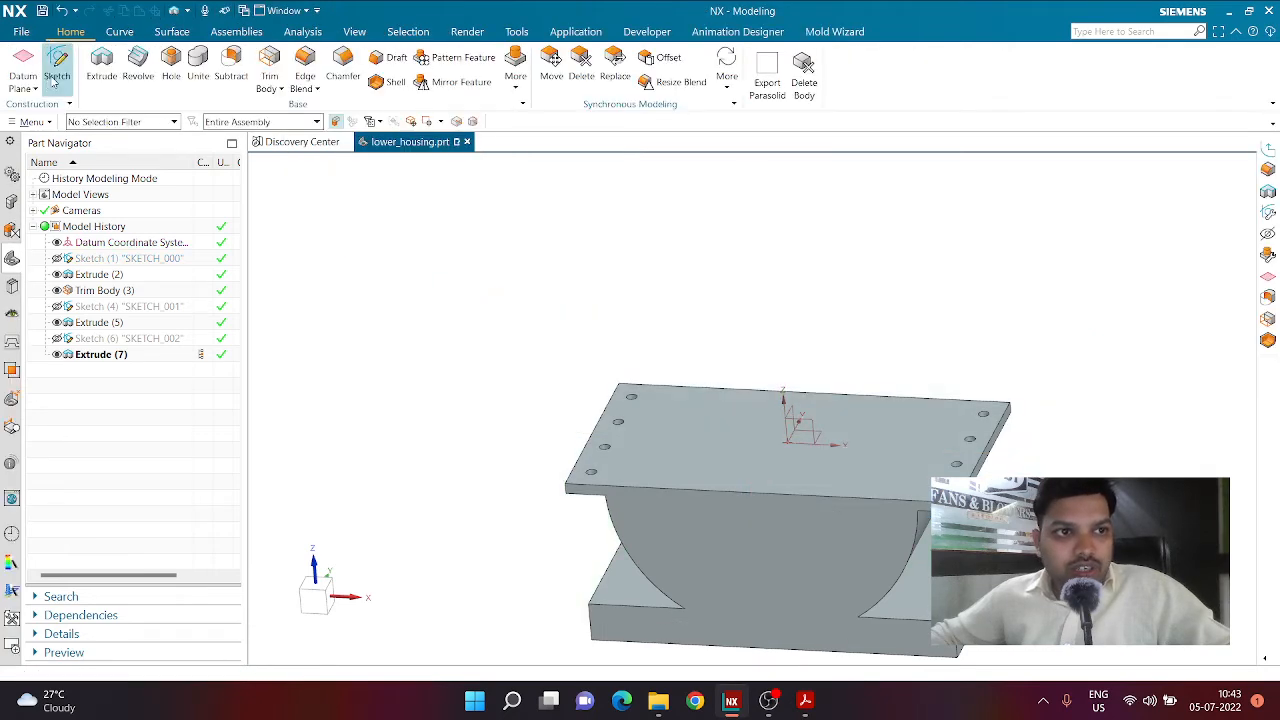
pyautogui.click(666, 519)
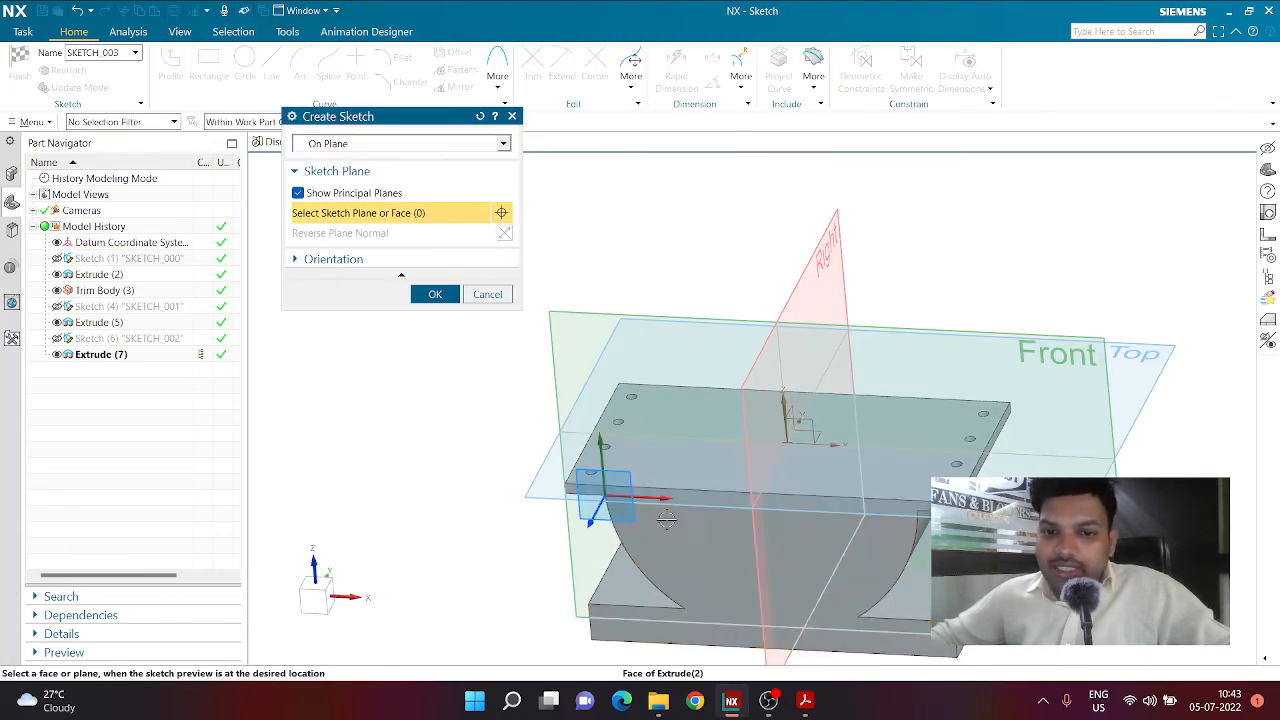
pyautogui.click(440, 295)
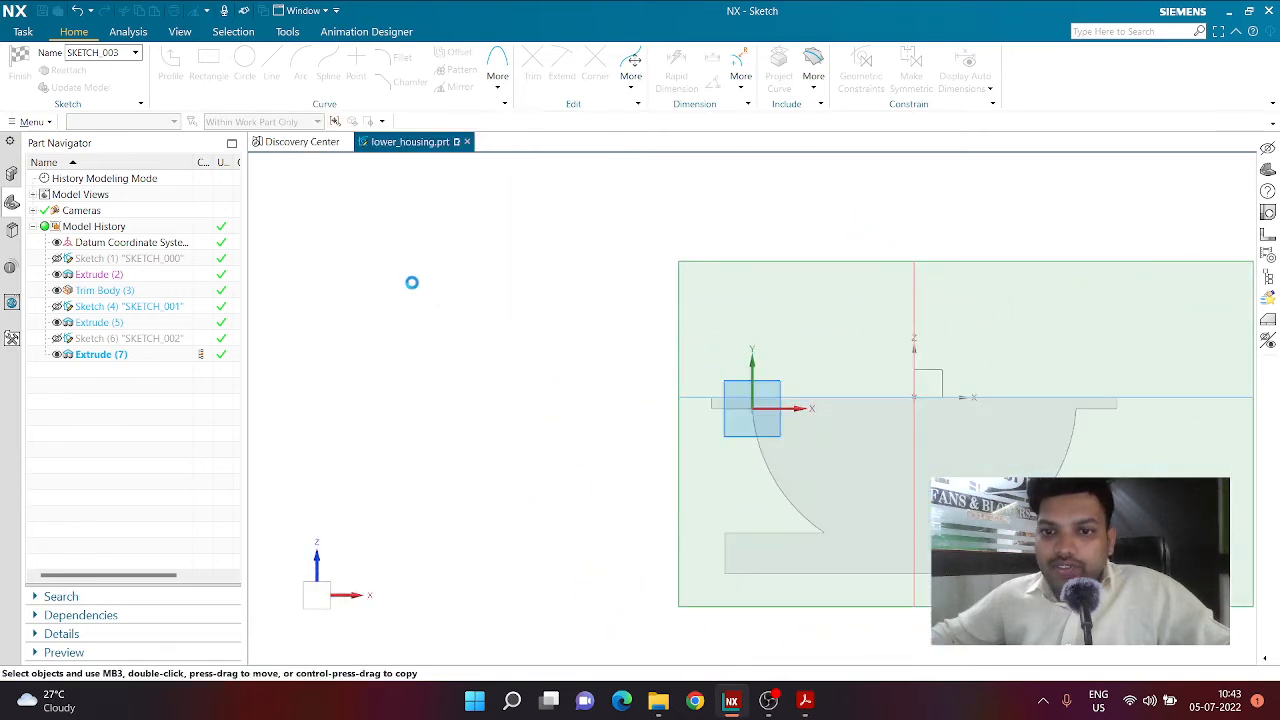
pyautogui.click(245, 62)
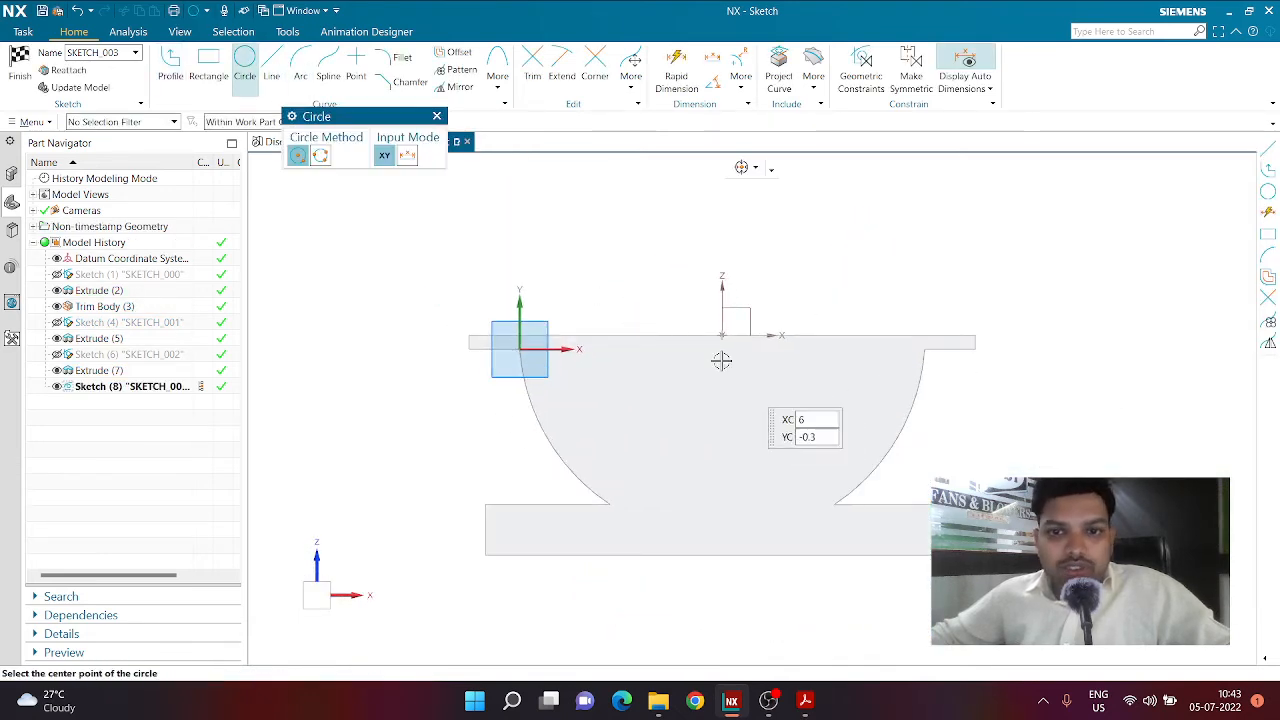
pyautogui.click(722, 335)
pyautogui.click(871, 431)
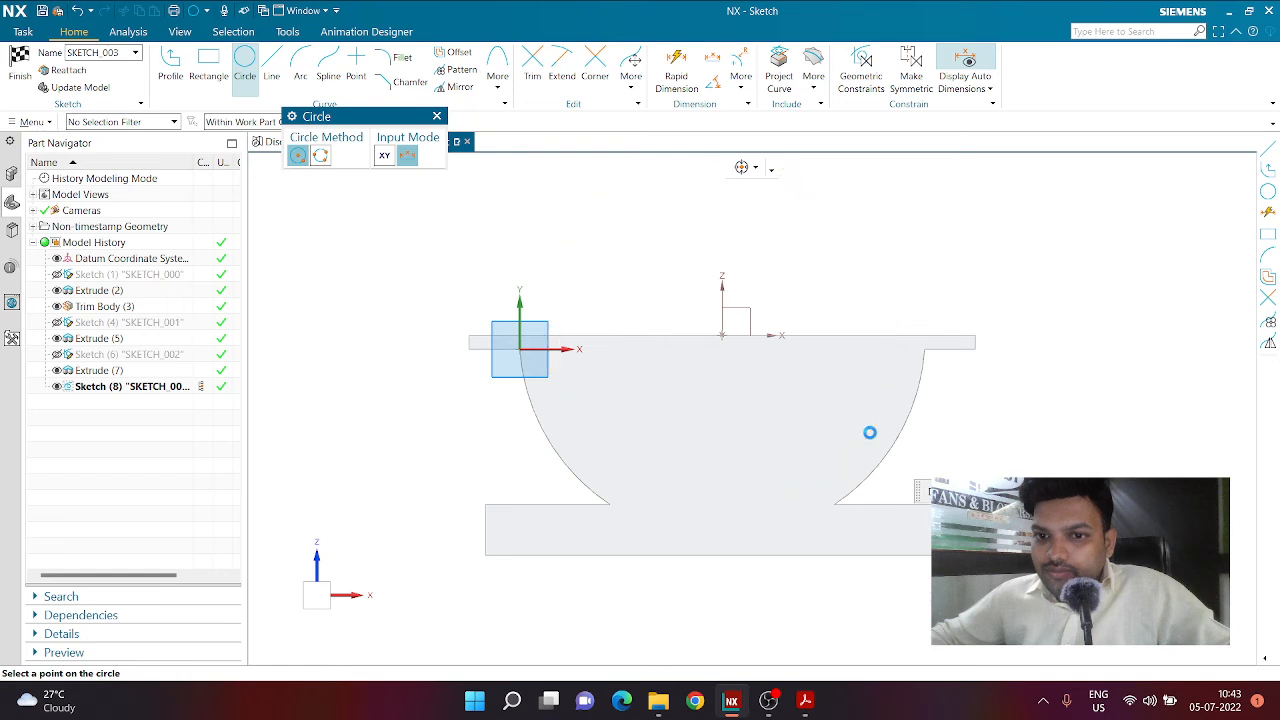
# Step: Set the horizontal gap between the circle and the housing's outer arc to 0.25 mm and finish the sketch
pyautogui.click(775, 79)
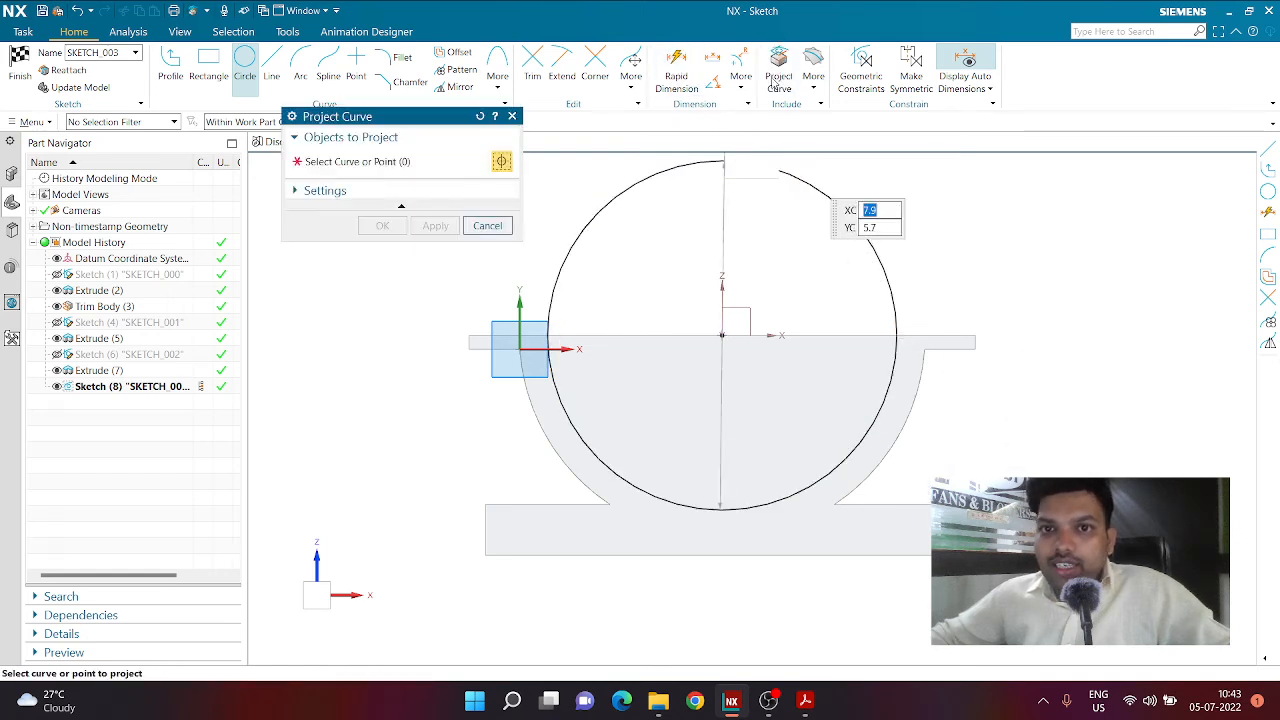
pyautogui.click(677, 72)
pyautogui.scroll(1, 890, 360)
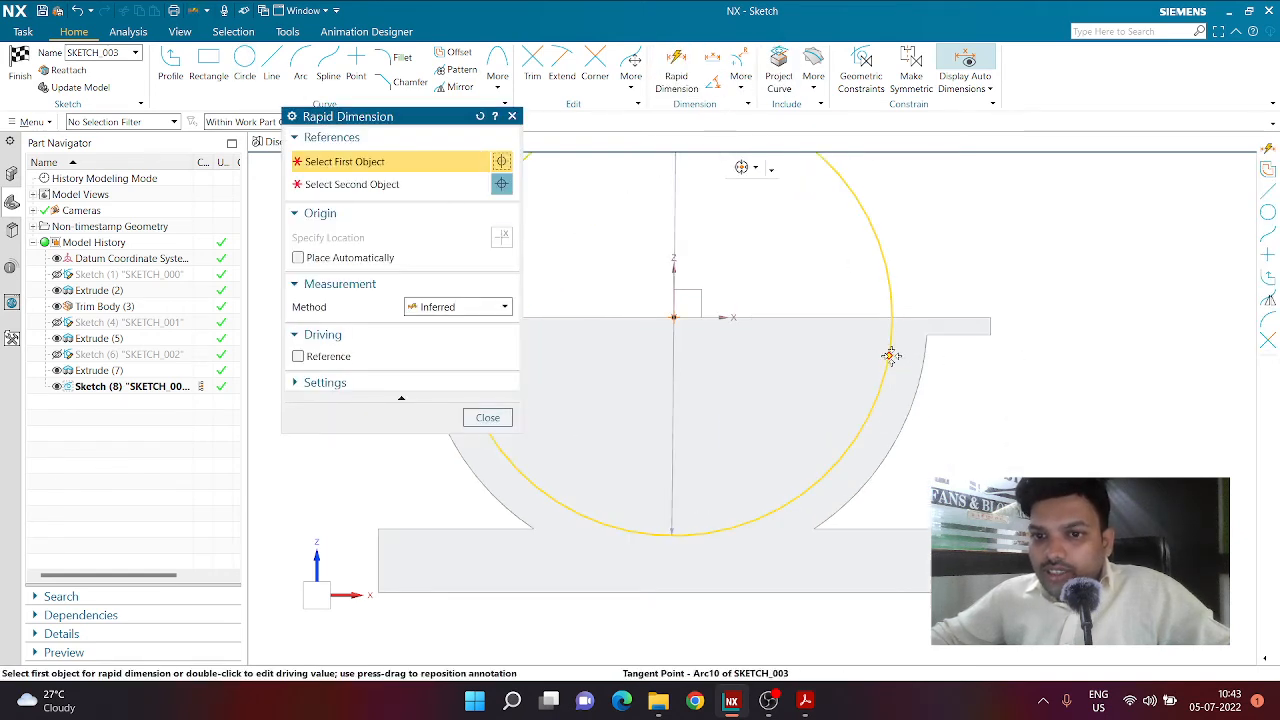
pyautogui.click(890, 357)
pyautogui.click(936, 323)
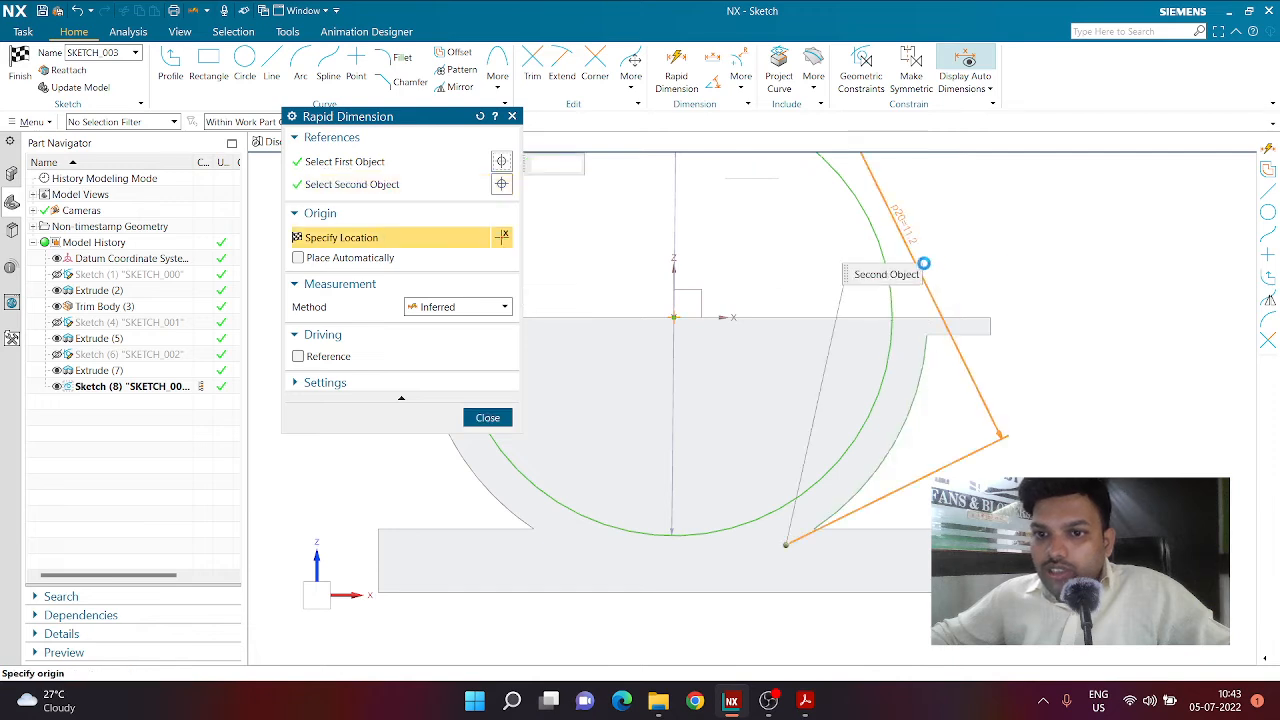
pyautogui.click(922, 262)
pyautogui.press('BackSpace')
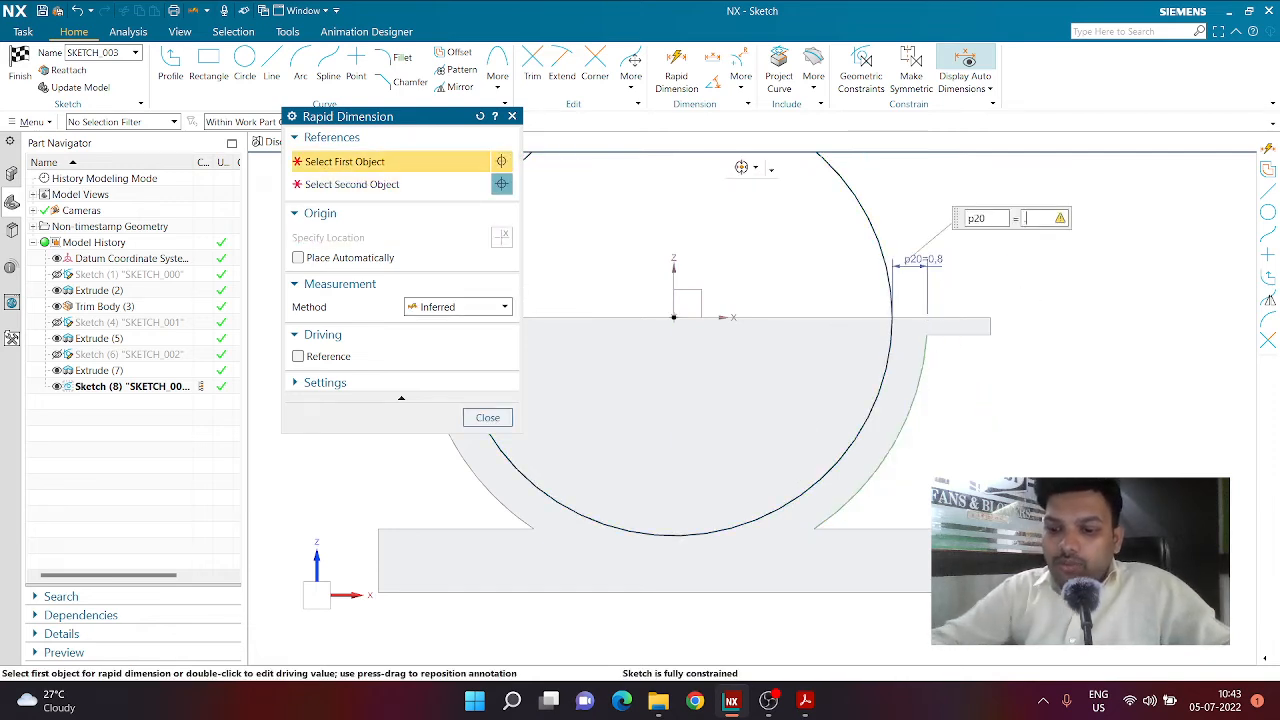
pyautogui.press('Return')
pyautogui.press('Escape')
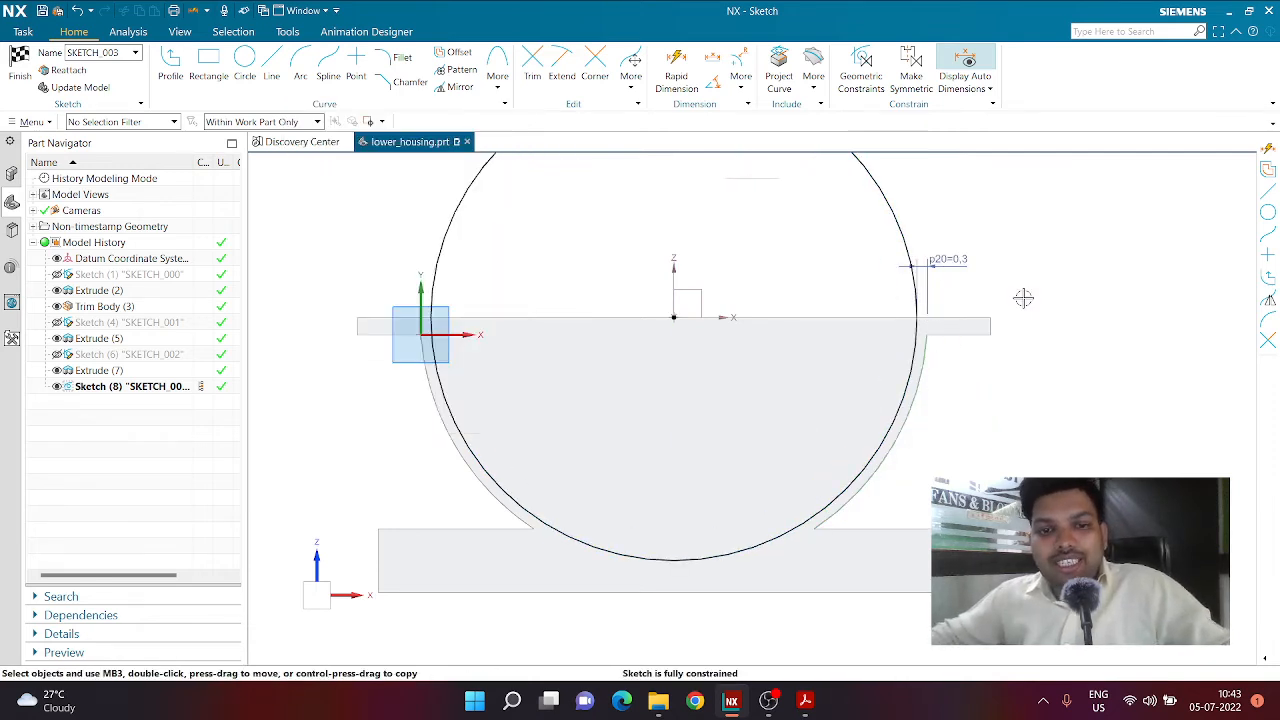
pyautogui.scroll(2, 1074, 501)
pyautogui.scroll(-4, 1035, 493)
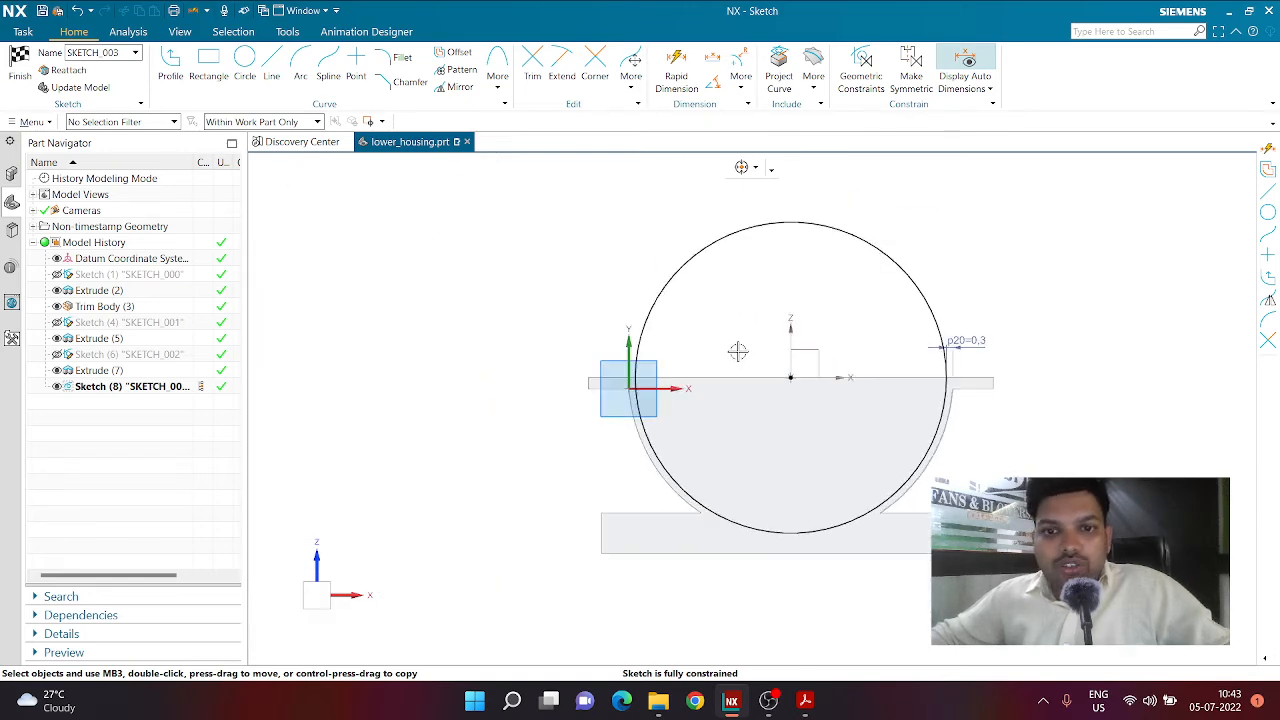
pyautogui.scroll(1, 739, 351)
pyautogui.click(15, 86)
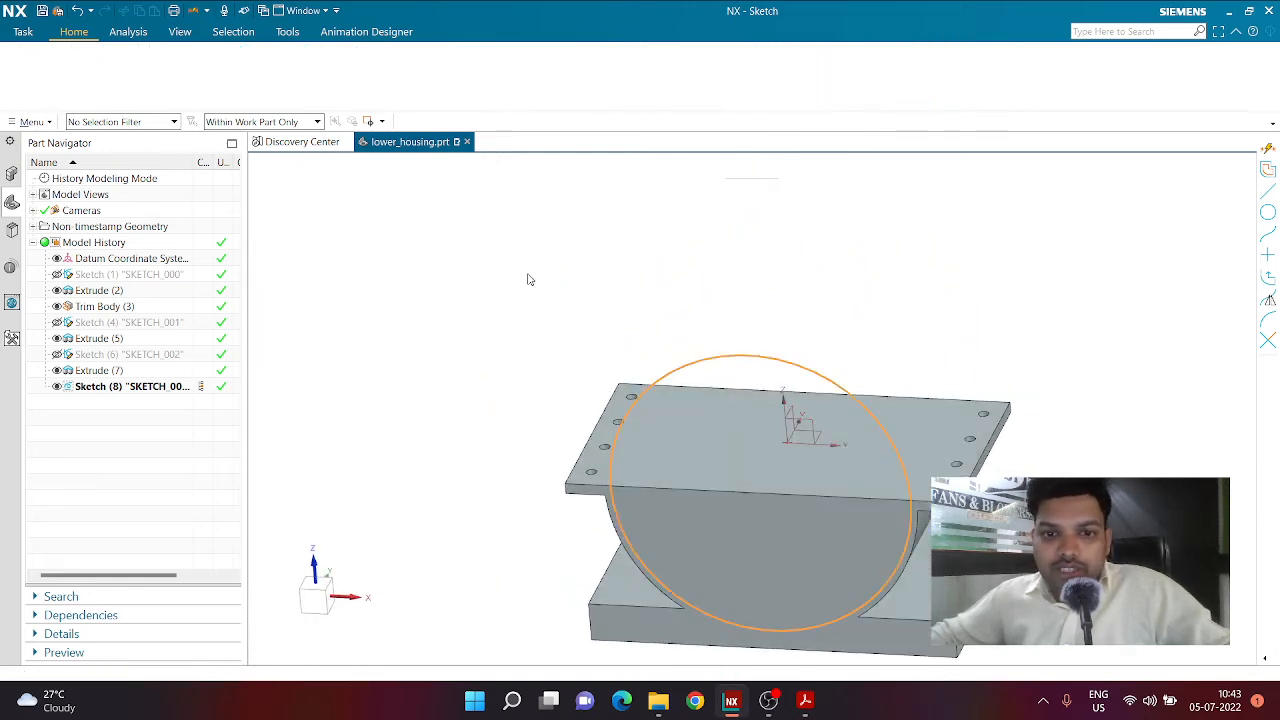
# Step: Extrude the inner circle through the housing with Boolean None and the end limit Until Extended at the opposite end face
pyautogui.click(101, 65)
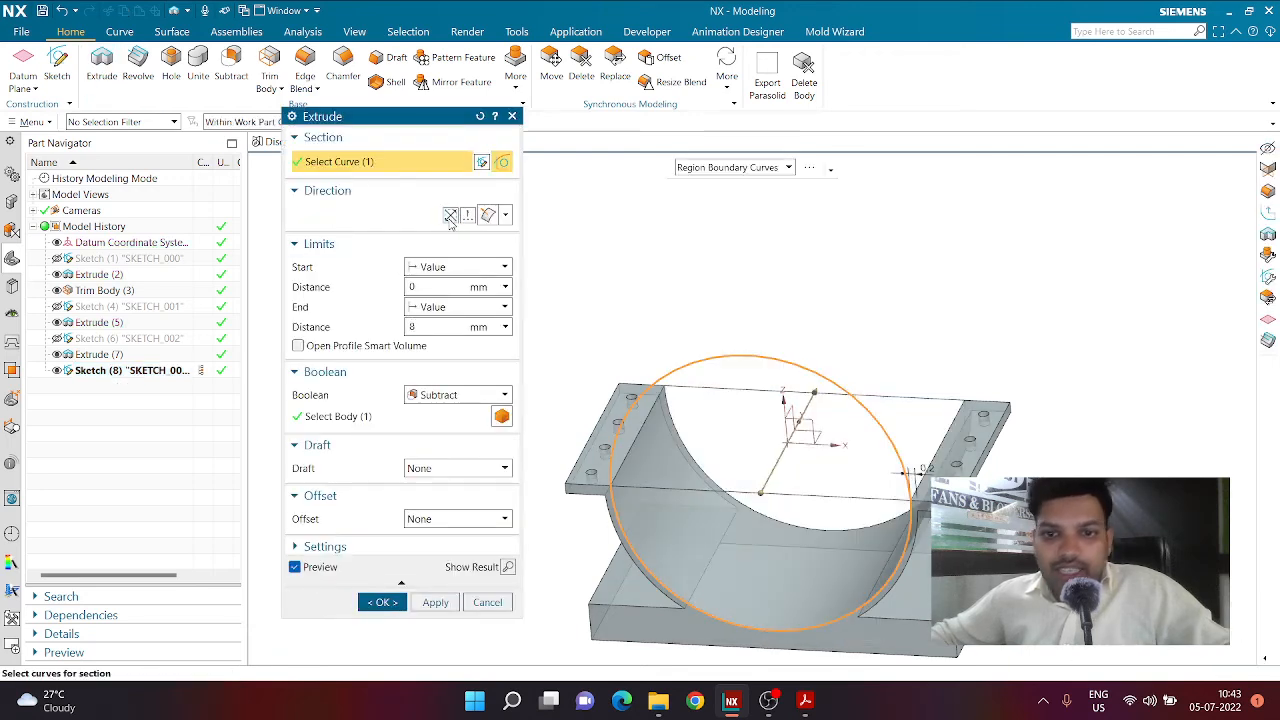
pyautogui.click(422, 397)
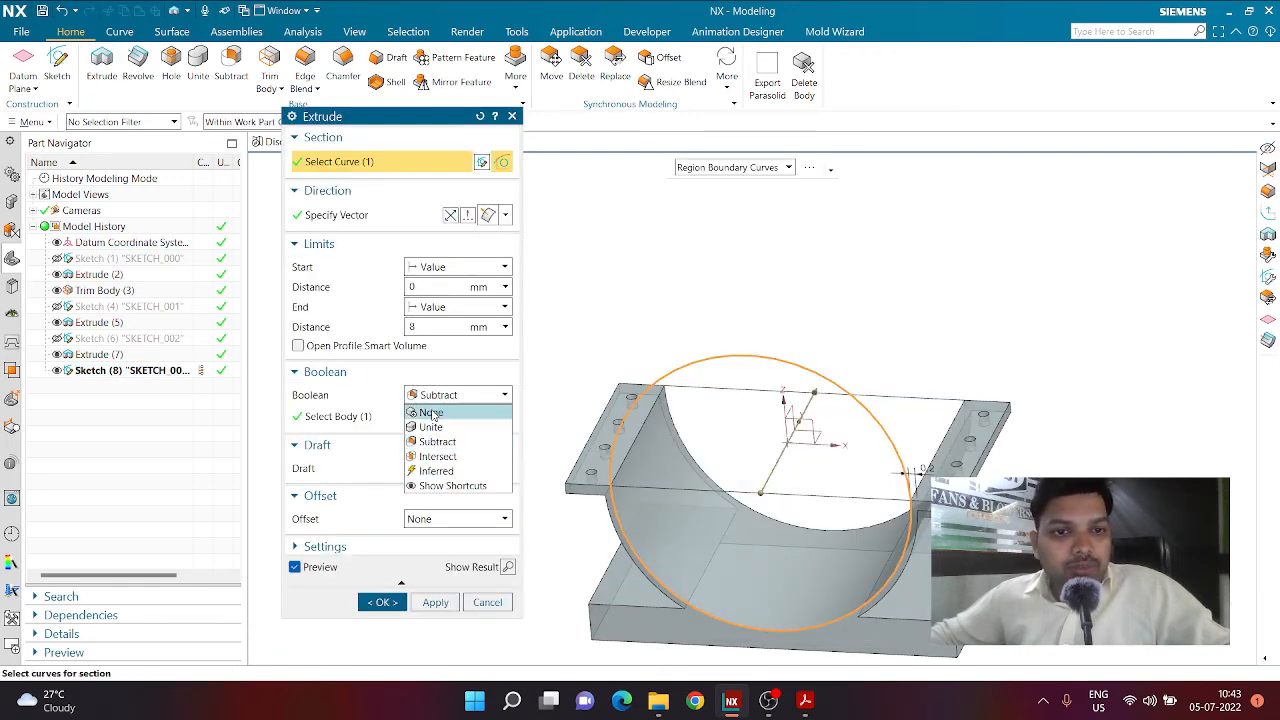
pyautogui.click(433, 415)
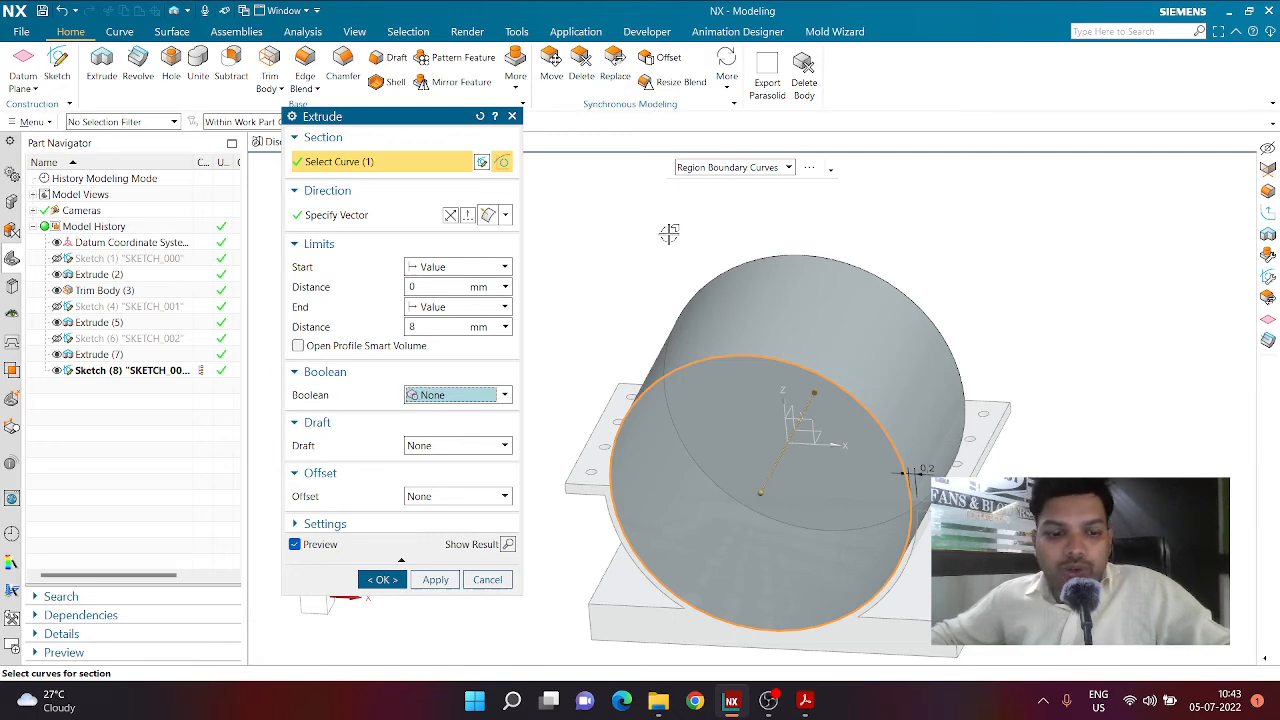
pyautogui.moveTo(663, 237); pyautogui.dragTo(580, 284, button='middle')
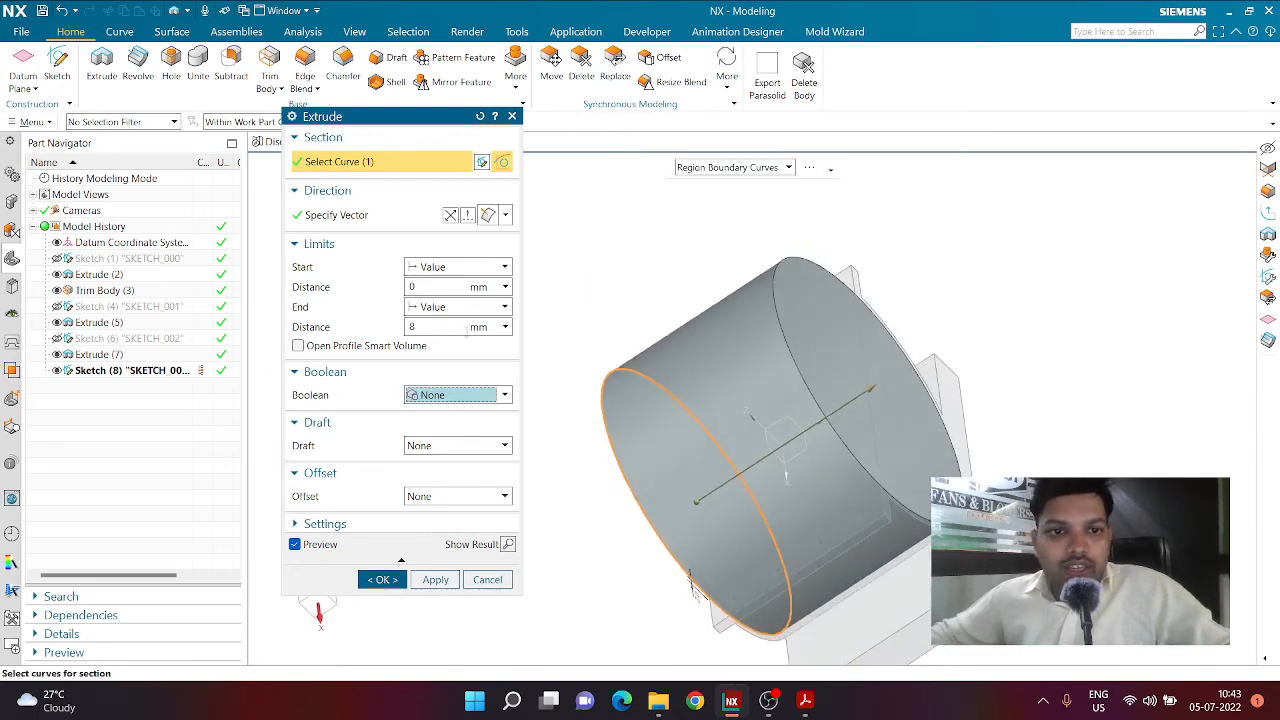
pyautogui.click(449, 306)
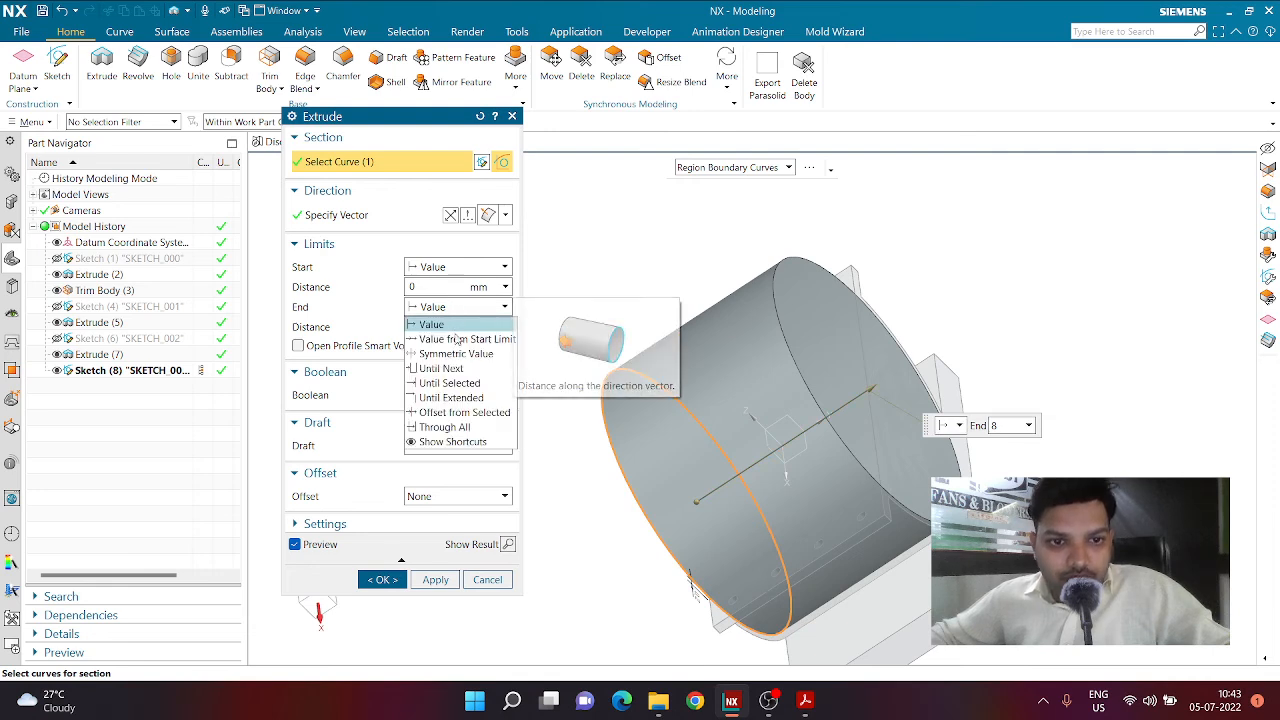
pyautogui.click(451, 397)
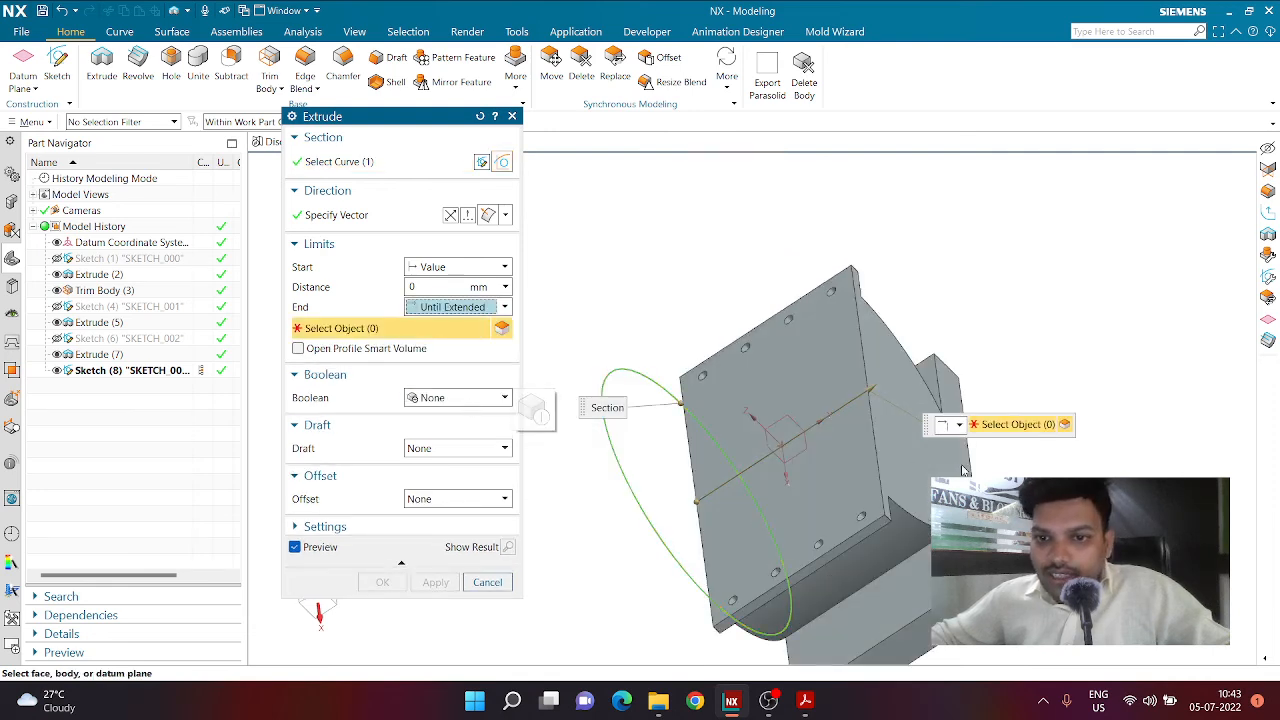
pyautogui.click(931, 467)
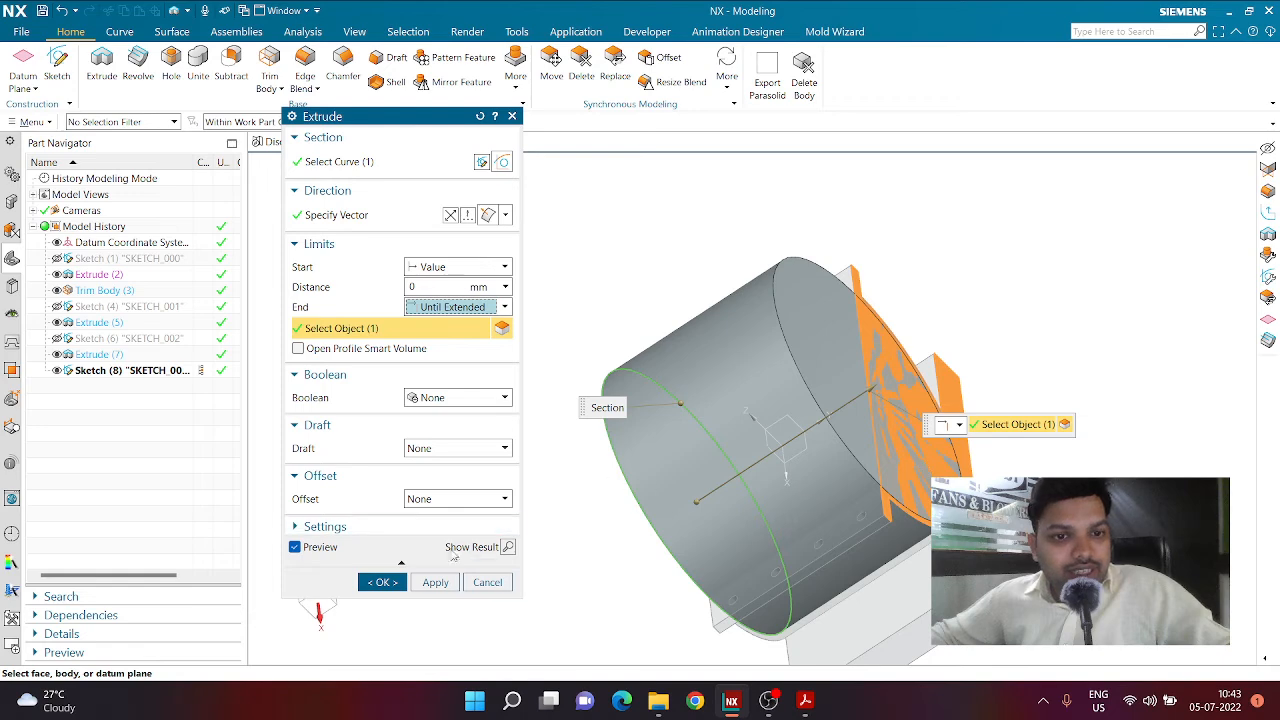
pyautogui.click(380, 582)
pyautogui.moveTo(477, 449); pyautogui.dragTo(852, 436, button='middle')
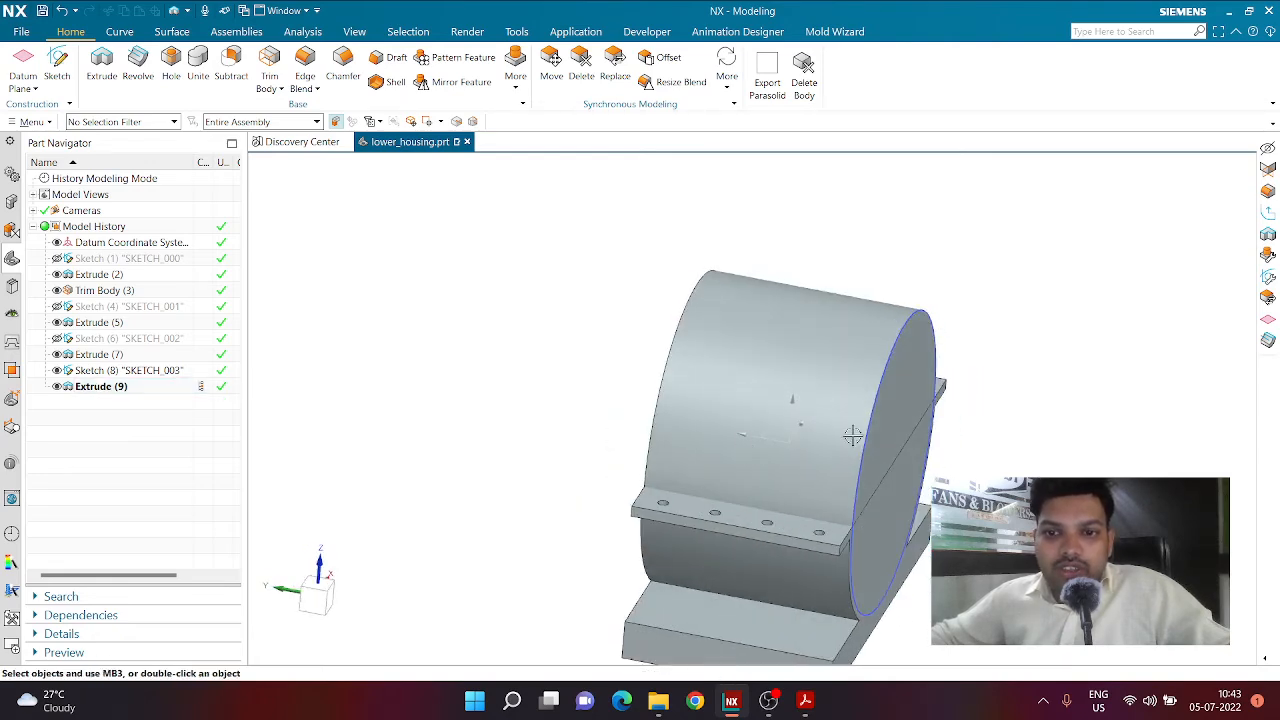
pyautogui.moveTo(636, 373)
pyautogui.mouseDown(button='middle')
pyautogui.moveTo(651, 377)
pyautogui.moveTo(611, 374)
pyautogui.moveTo(648, 382)
pyautogui.moveTo(615, 386)
pyautogui.mouseUp(button='middle')
# Step: Check the wall thickness in the Lower_Housing PDF drawing and offset both end faces of the extruded cylinder inward by 0.25 mm
pyautogui.click(806, 700)
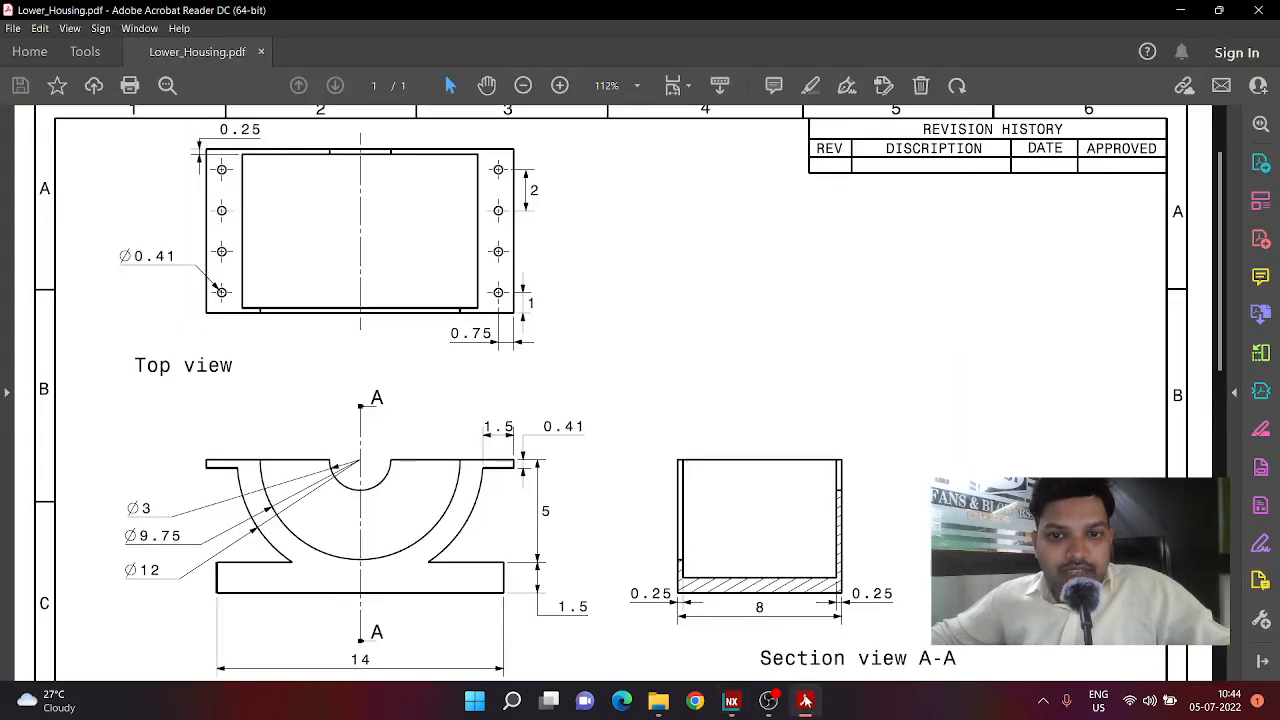
pyautogui.click(804, 699)
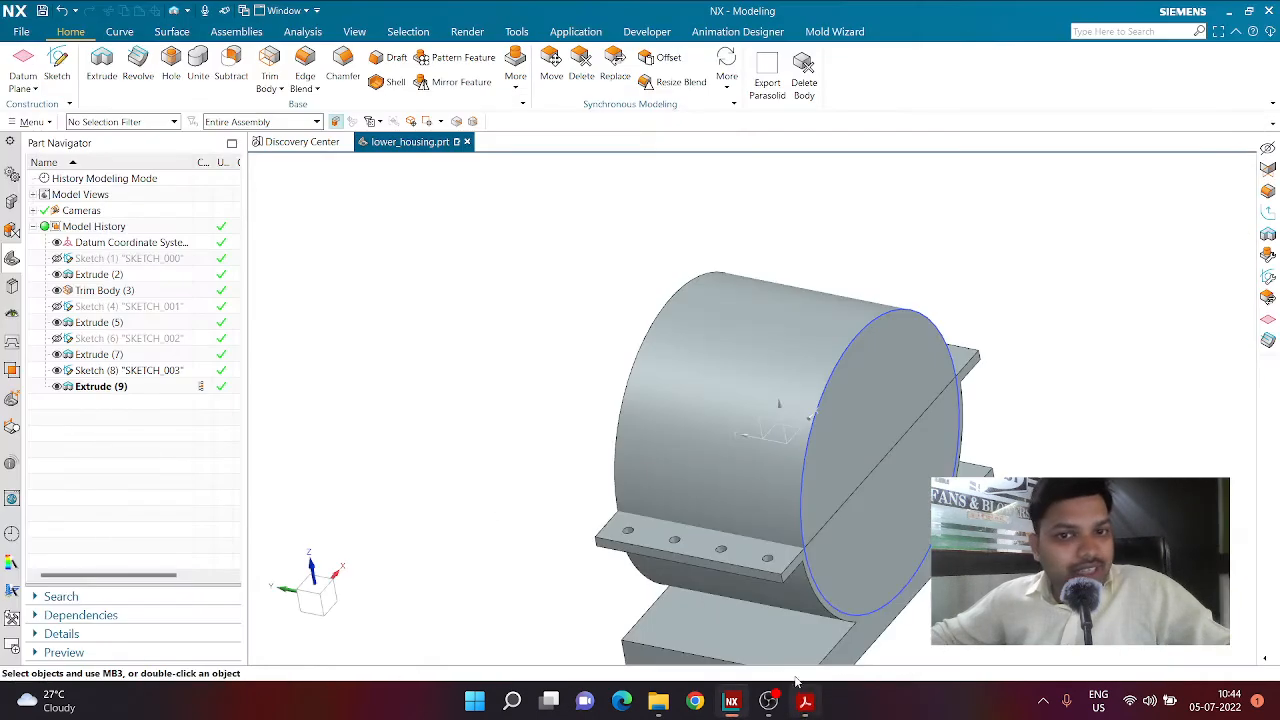
pyautogui.click(647, 60)
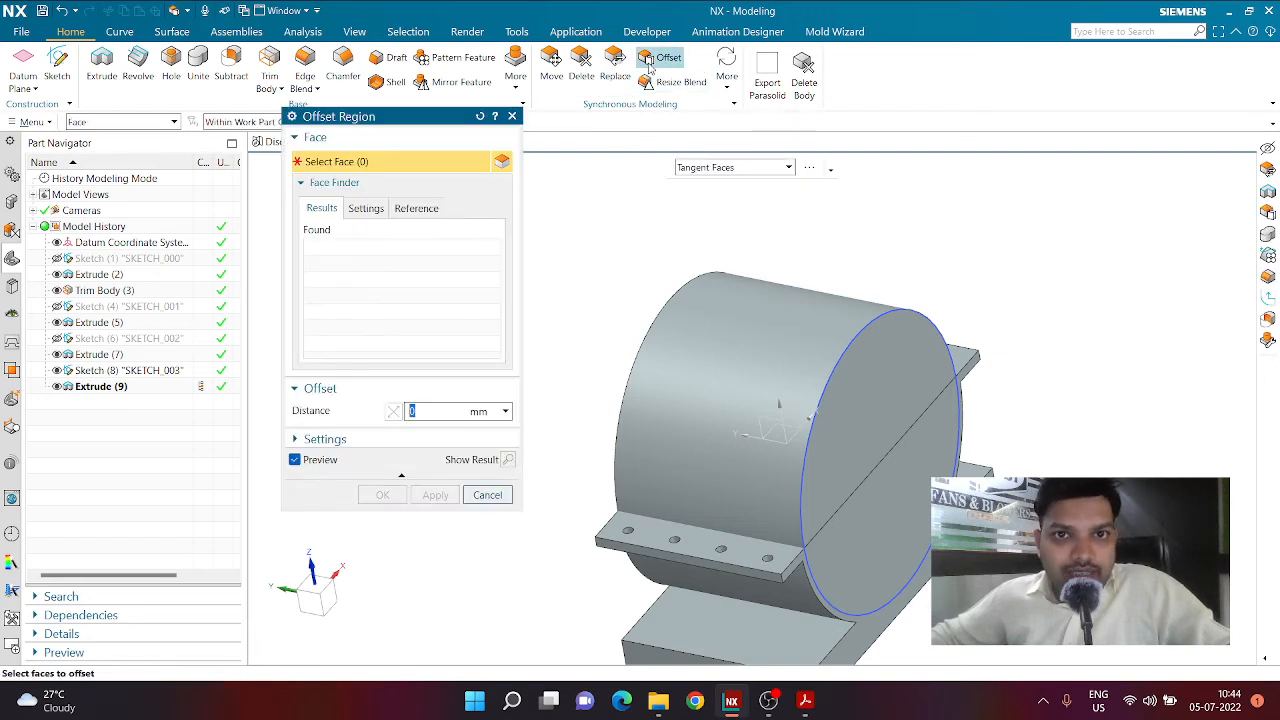
pyautogui.click(872, 420)
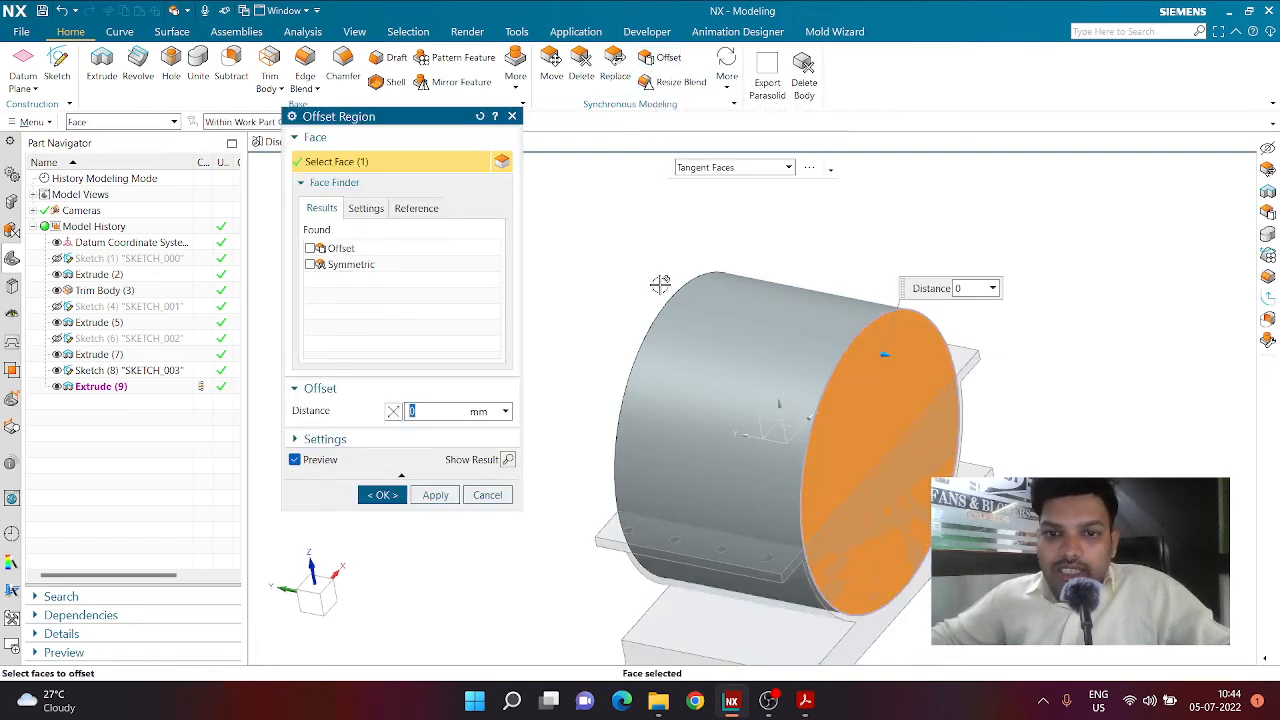
pyautogui.moveTo(657, 283); pyautogui.dragTo(709, 287, button='middle')
pyautogui.click(695, 330)
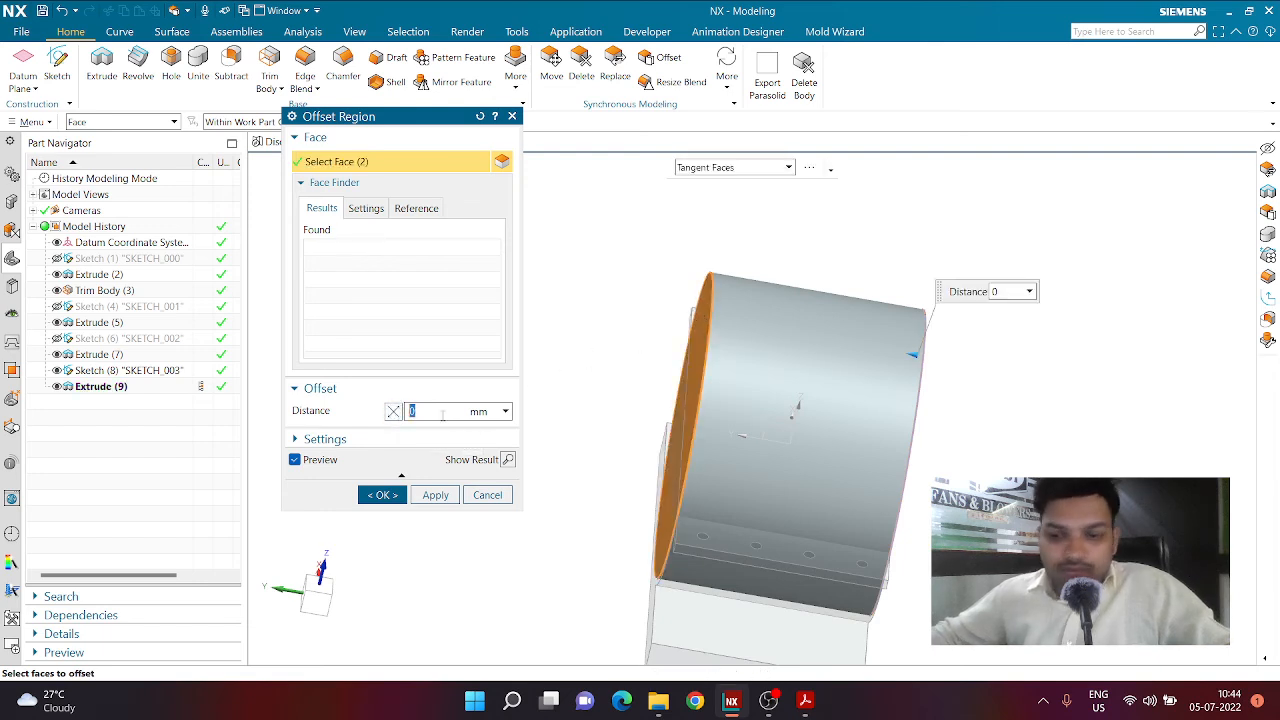
pyautogui.write('2')
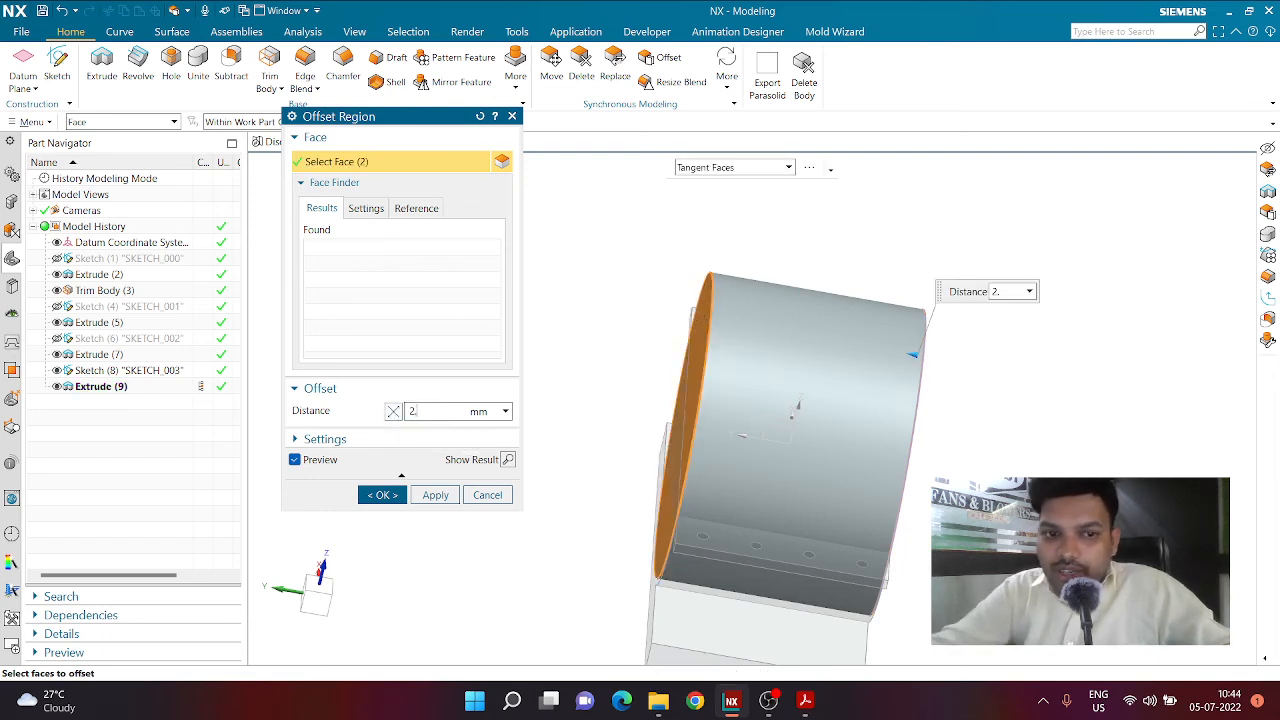
pyautogui.write('5')
pyautogui.press('Return')
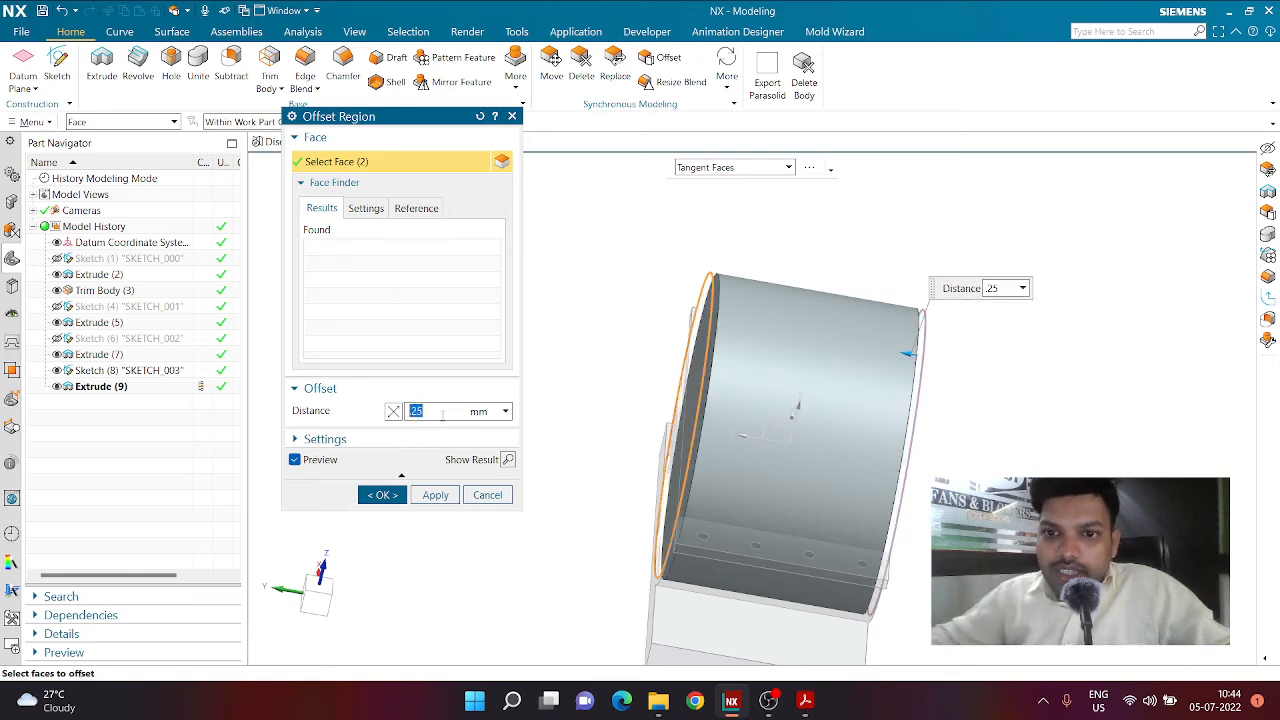
pyautogui.click(389, 500)
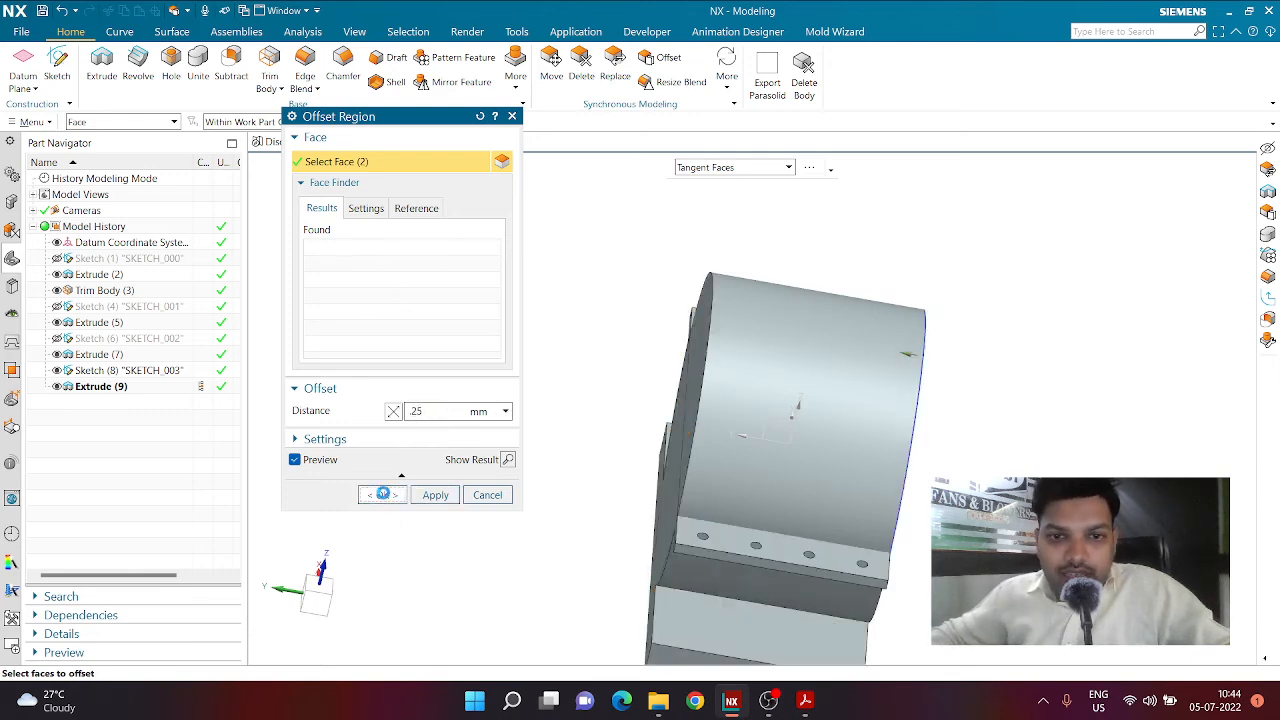
pyautogui.moveTo(526, 397); pyautogui.dragTo(491, 386, button='middle')
# Step: Hide the cylinder's circle sketch and subtract the cylinder from the housing body without keeping the tool
pyautogui.click(58, 372)
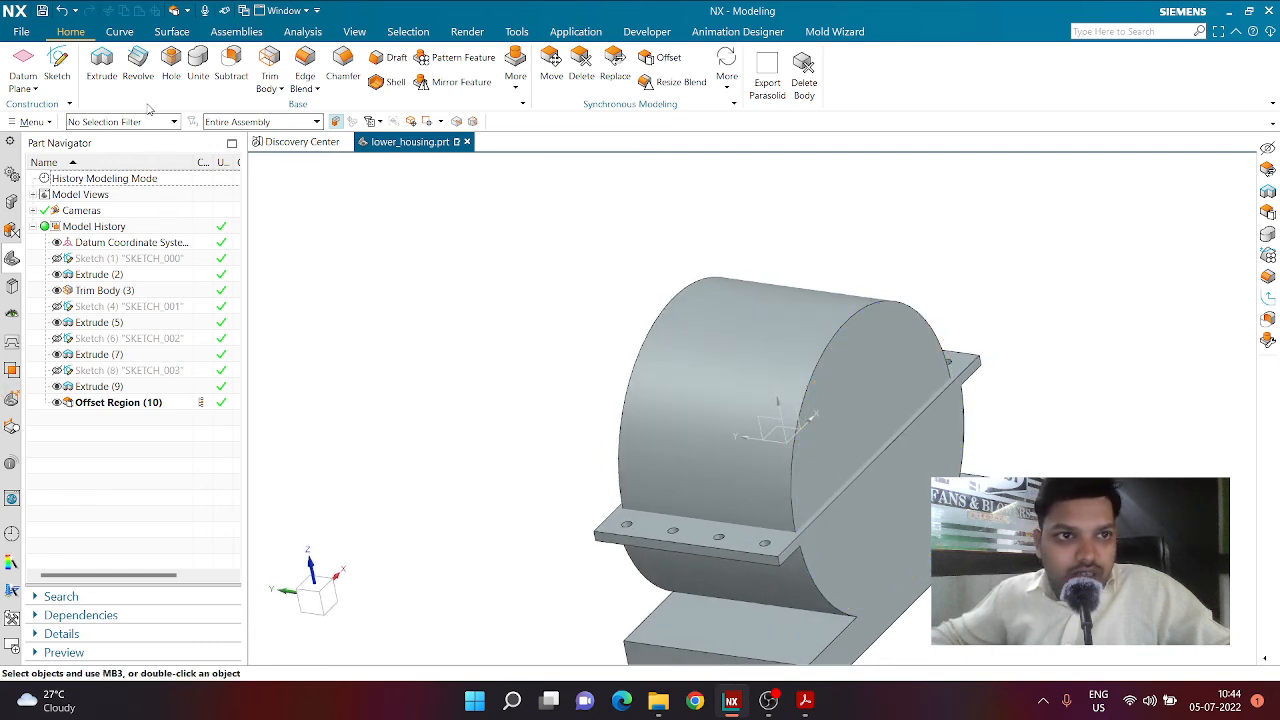
pyautogui.click(231, 65)
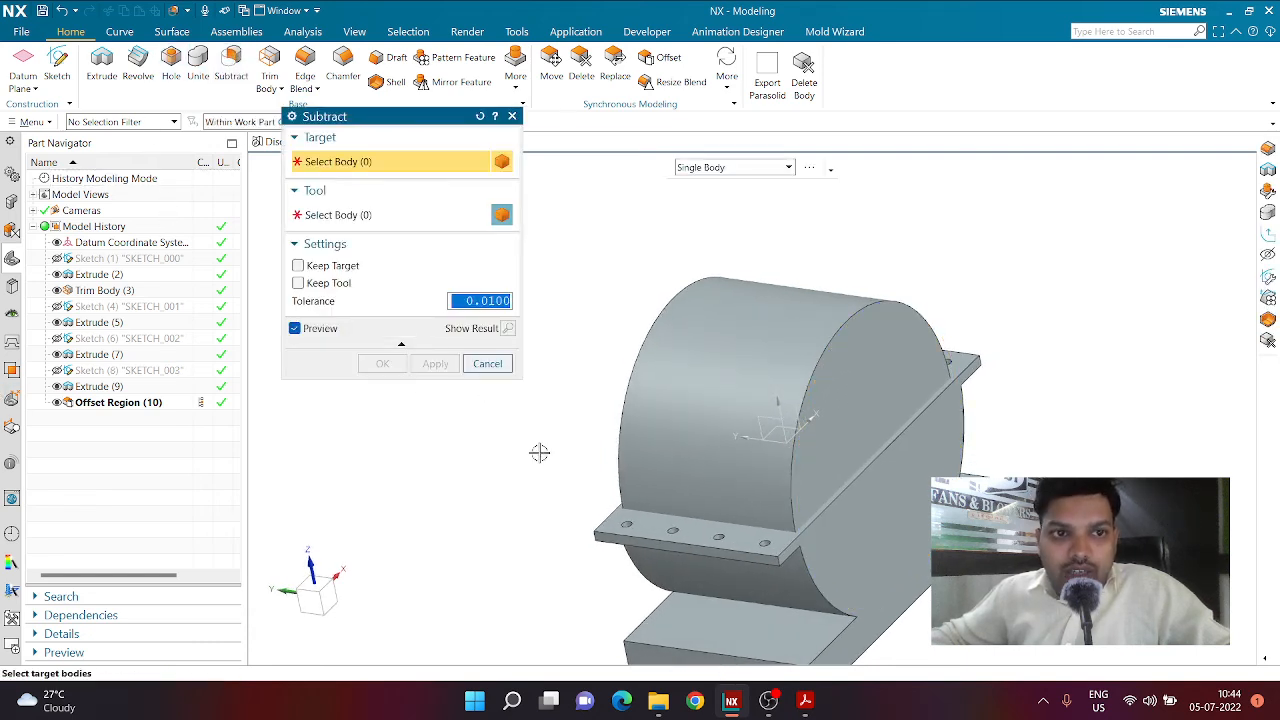
pyautogui.click(597, 531)
pyautogui.click(338, 216)
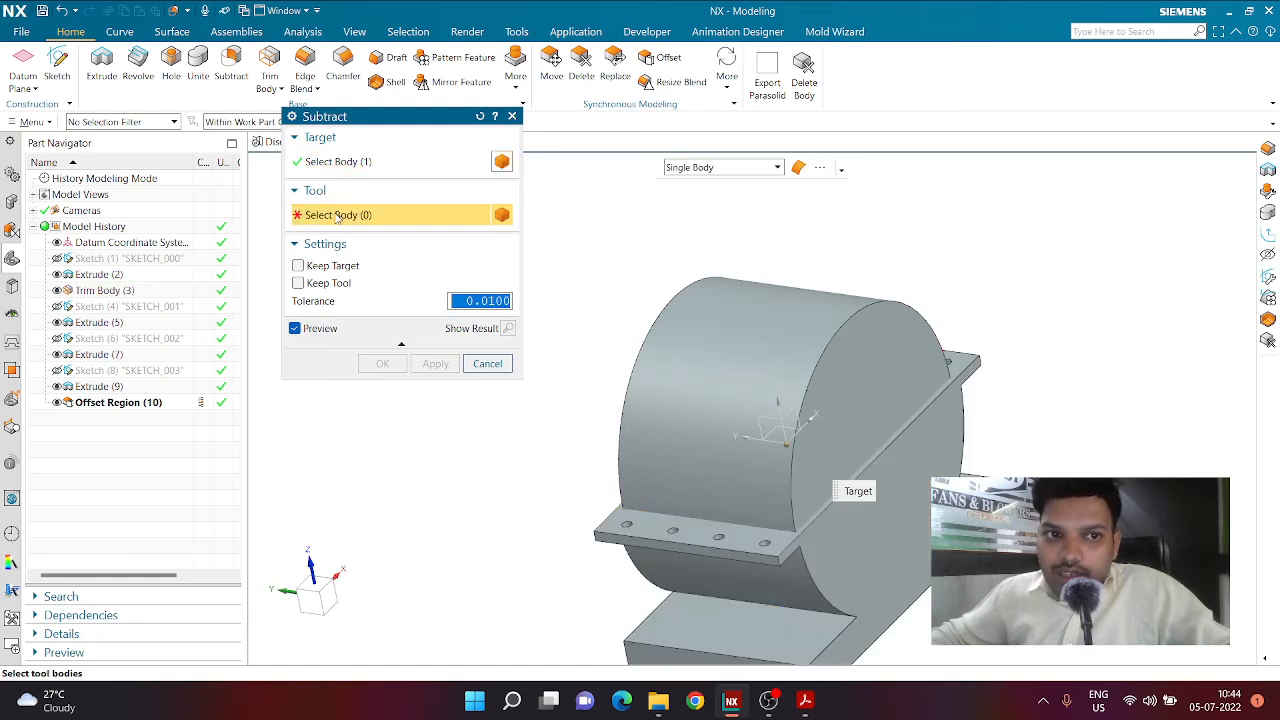
pyautogui.click(757, 339)
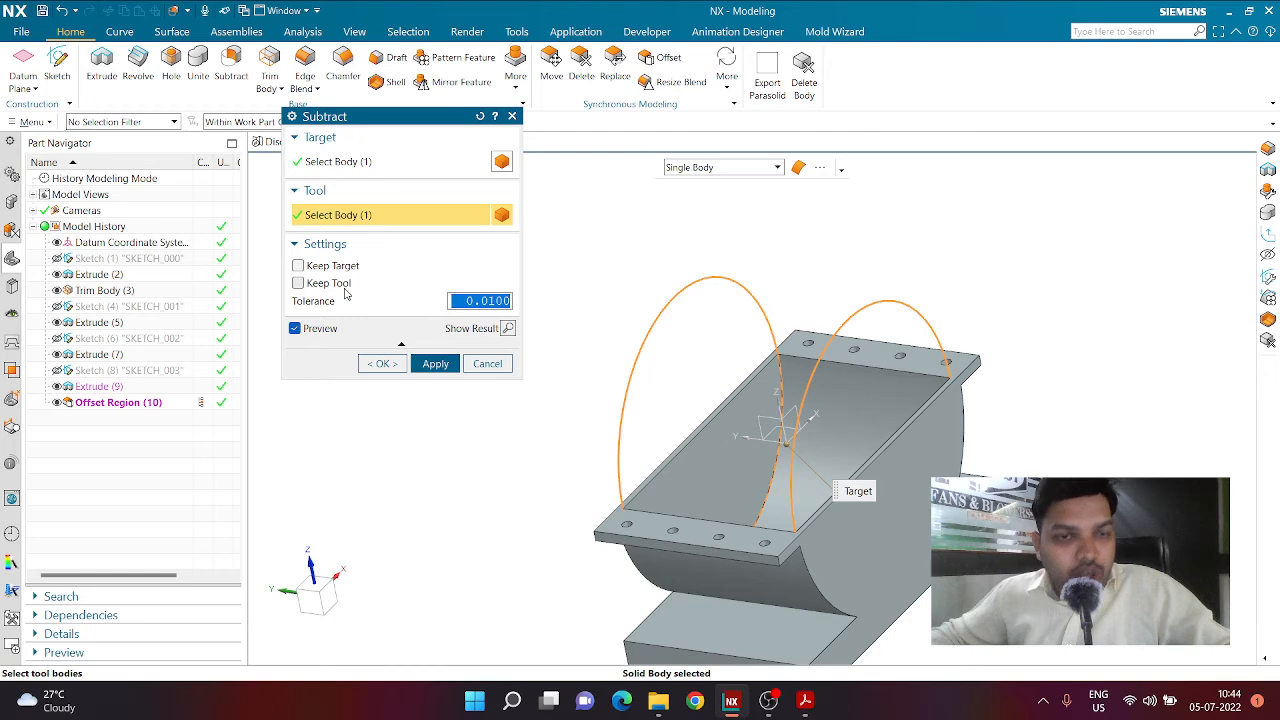
pyautogui.click(382, 363)
pyautogui.moveTo(491, 380)
pyautogui.mouseDown(button='middle')
pyautogui.moveTo(520, 402)
pyautogui.moveTo(423, 343)
pyautogui.moveTo(473, 383)
pyautogui.mouseUp(button='middle')
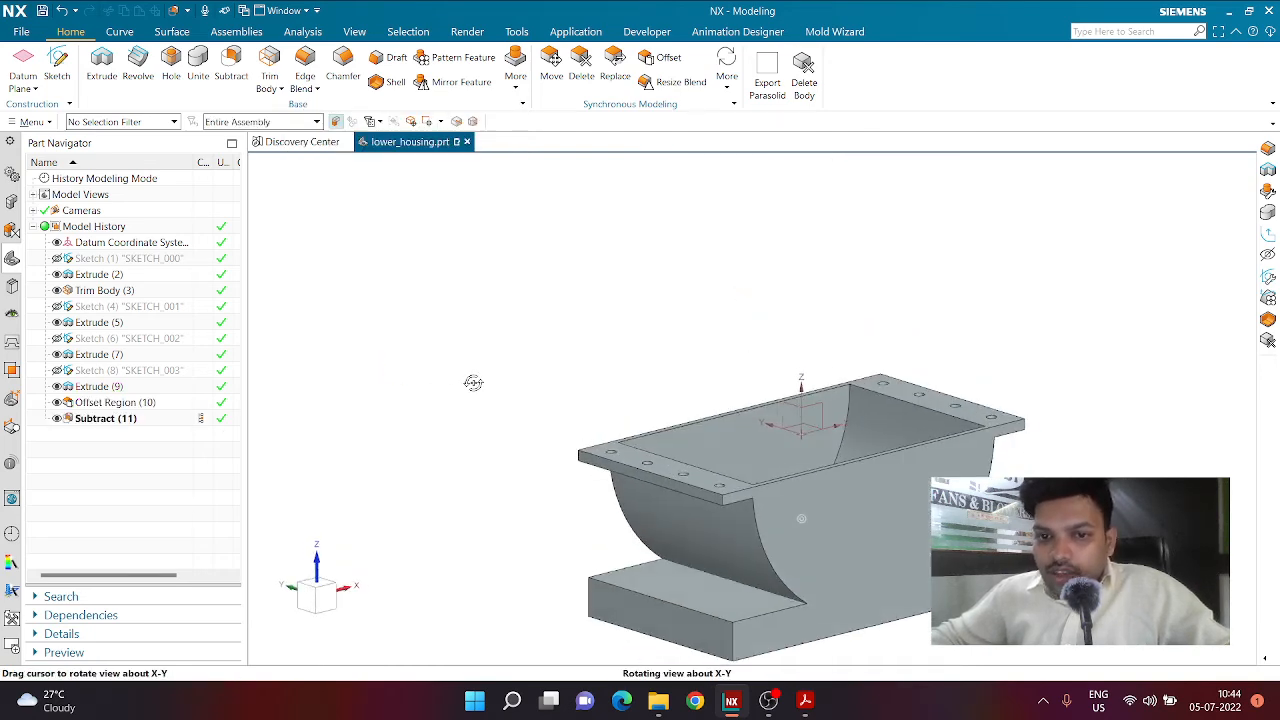
# Step: Check the arc diameters in the PDF drawing and sketch a 3 mm diameter circle on the housing's front face, centred at the datum origin
pyautogui.click(793, 705)
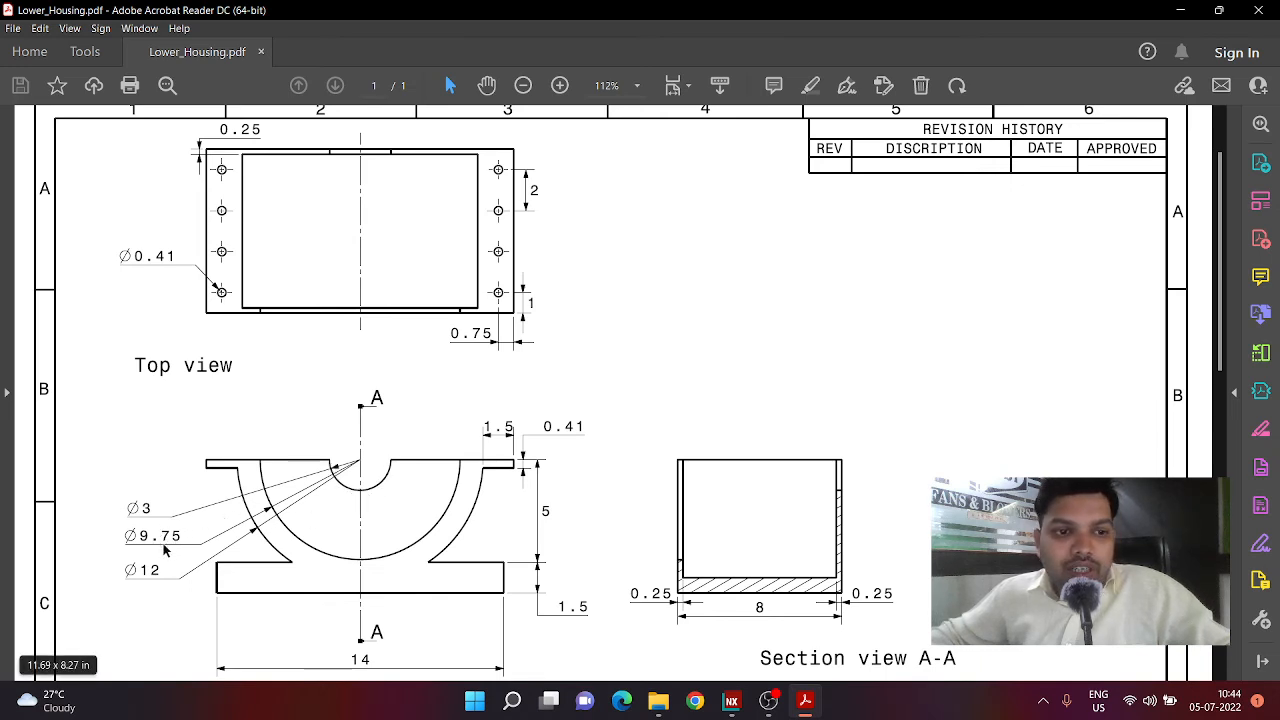
pyautogui.click(731, 700)
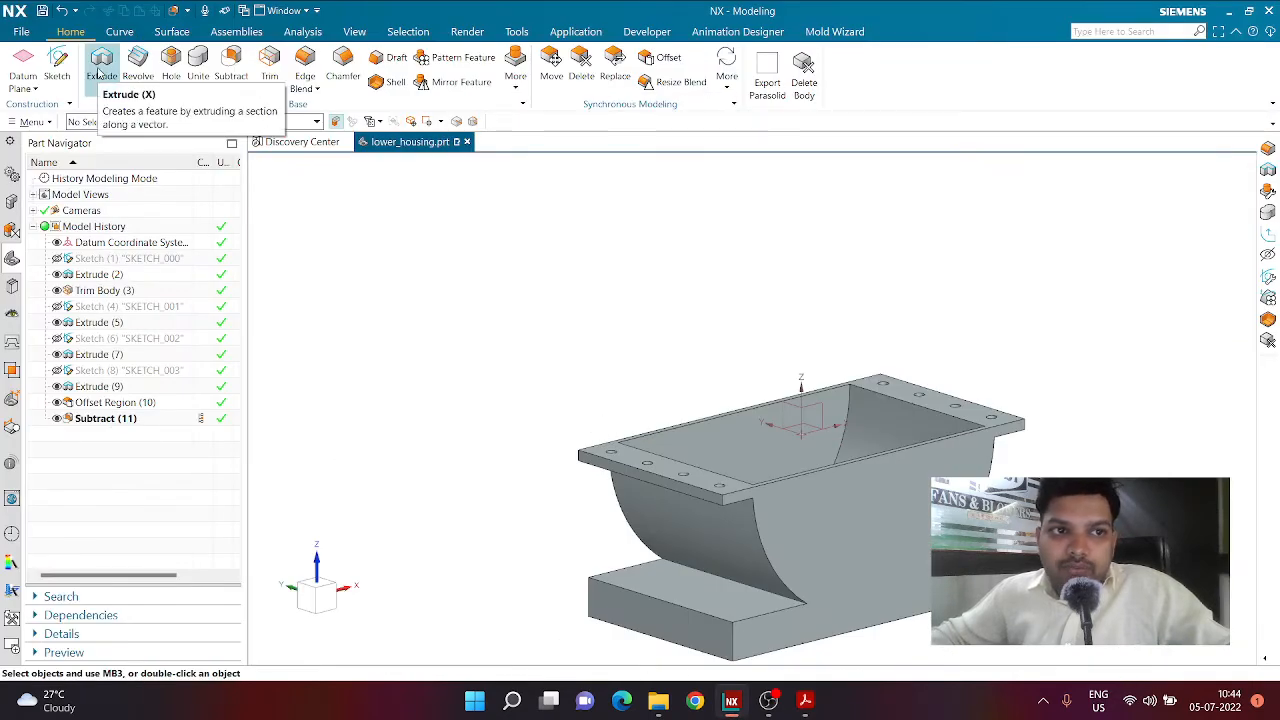
pyautogui.click(57, 66)
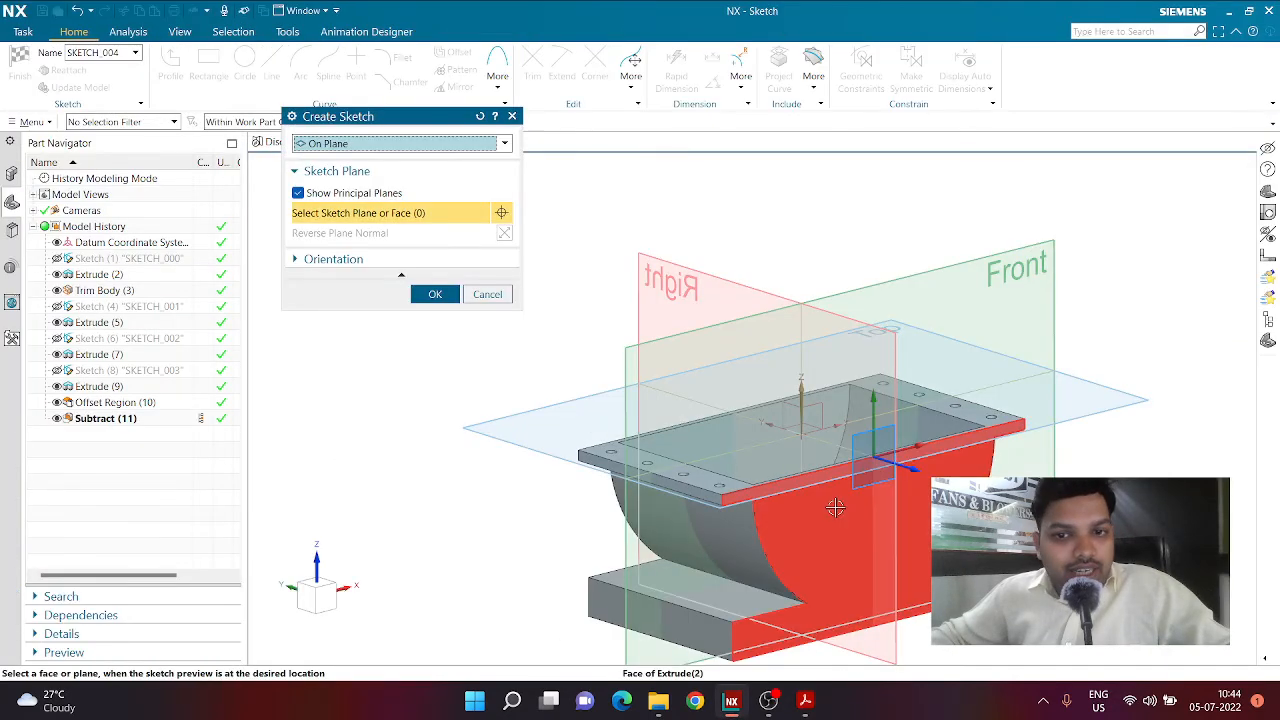
pyautogui.click(780, 553)
pyautogui.click(435, 295)
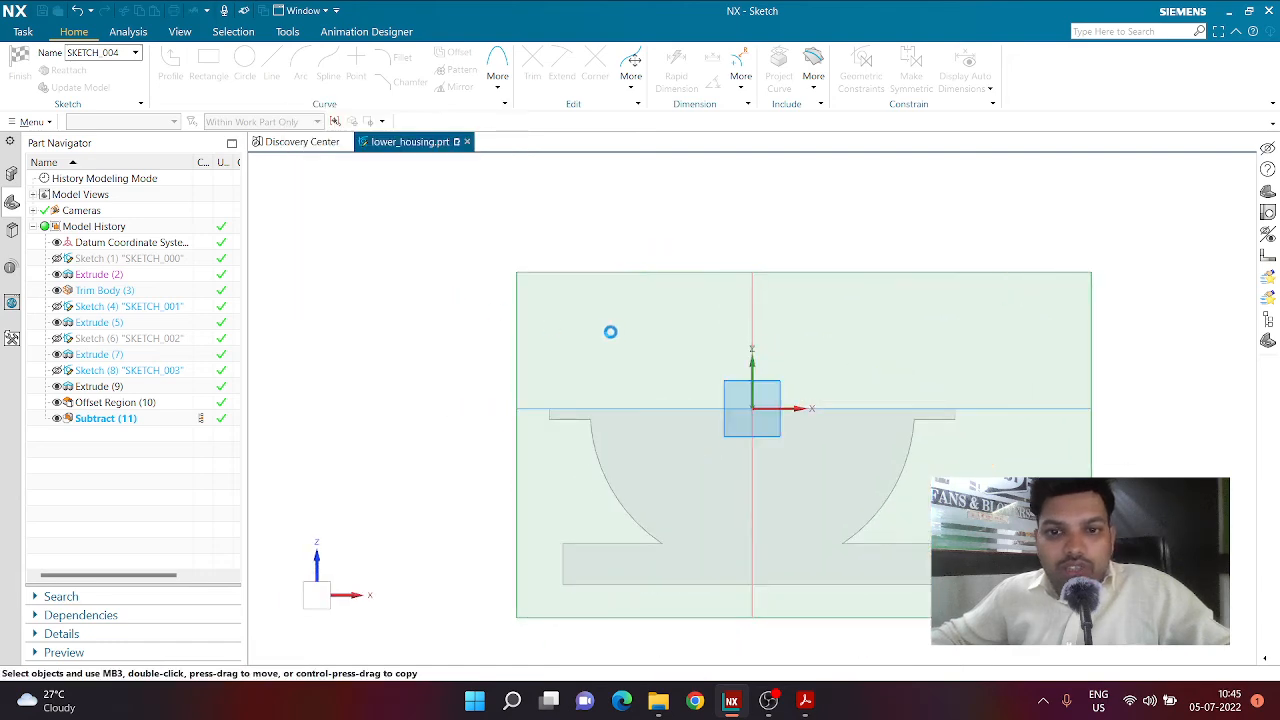
pyautogui.click(245, 70)
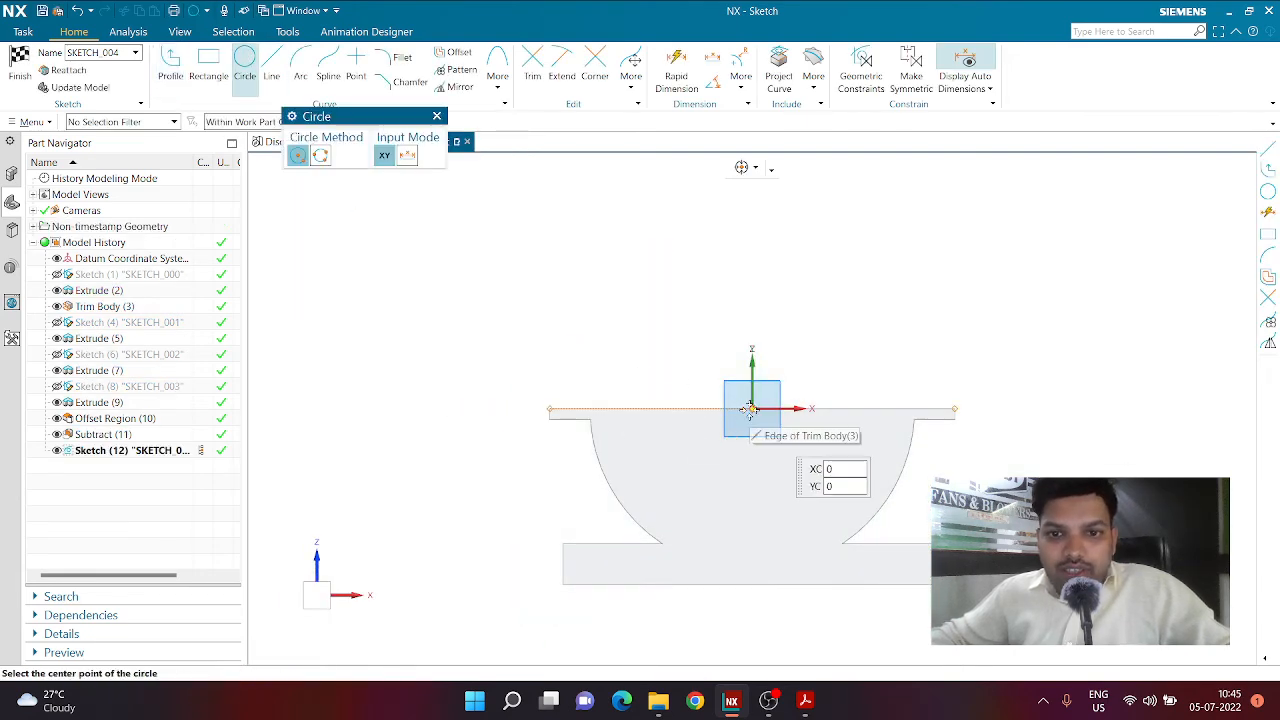
pyautogui.click(752, 408)
pyautogui.write('3')
pyautogui.press('Return')
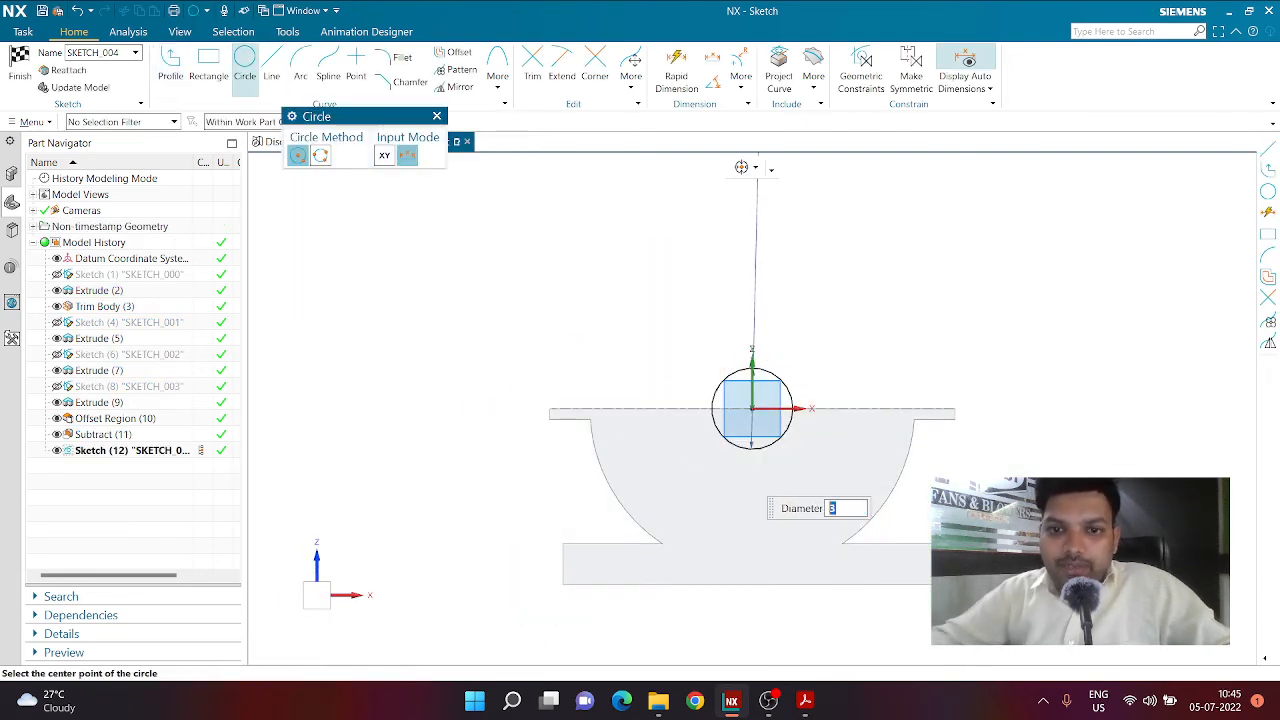
pyautogui.click(18, 92)
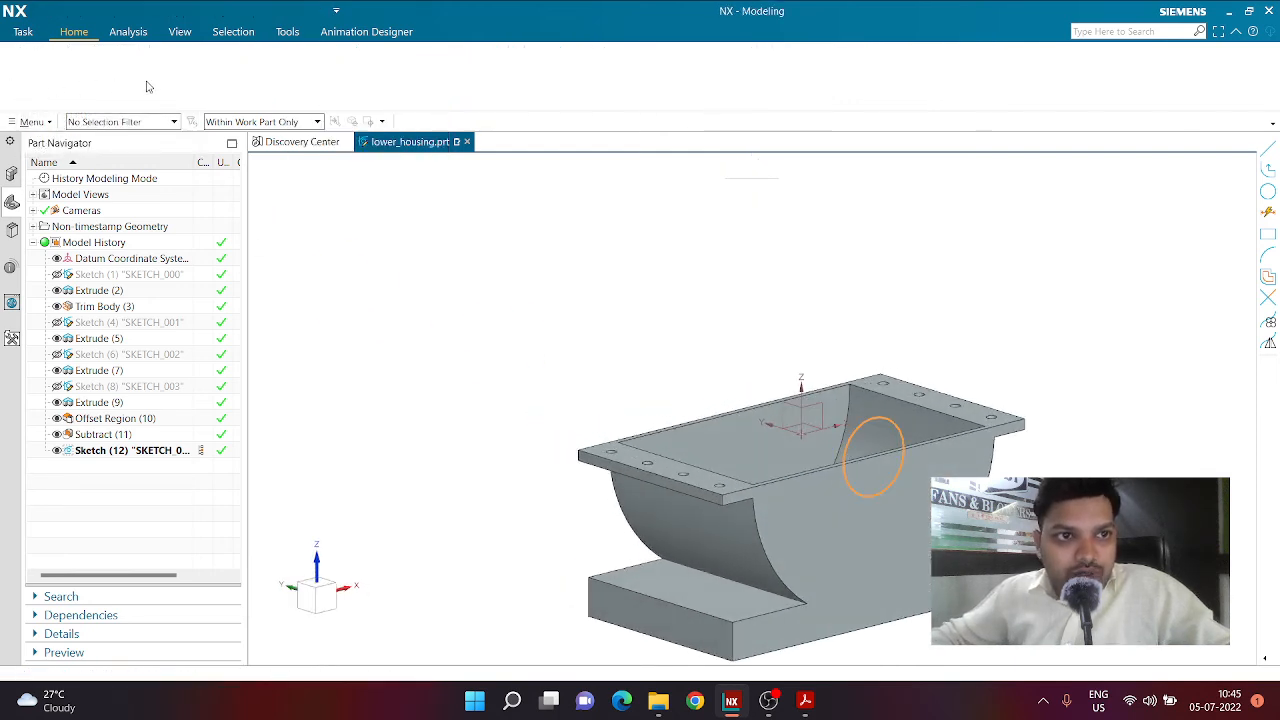
# Step: Extrude the 3 mm circle back through the housing with the end limit Through All and Boolean Subtract, and hide its sketch
pyautogui.click(101, 62)
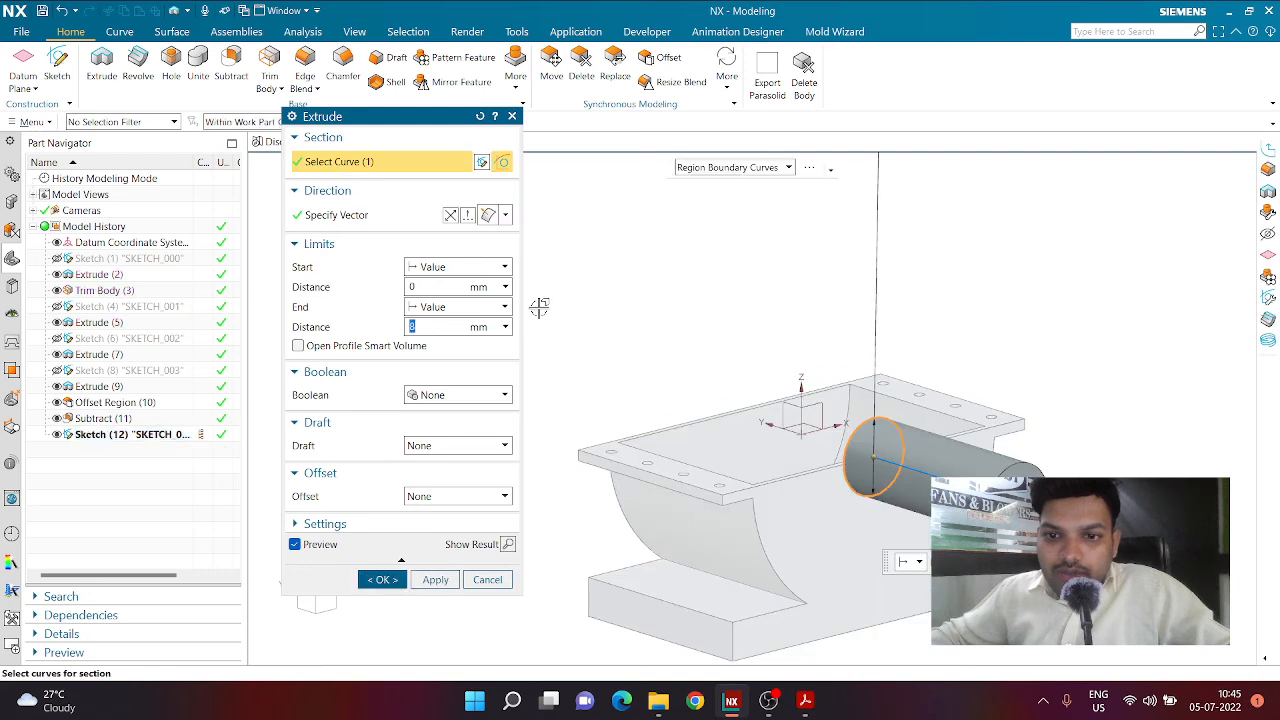
pyautogui.click(451, 215)
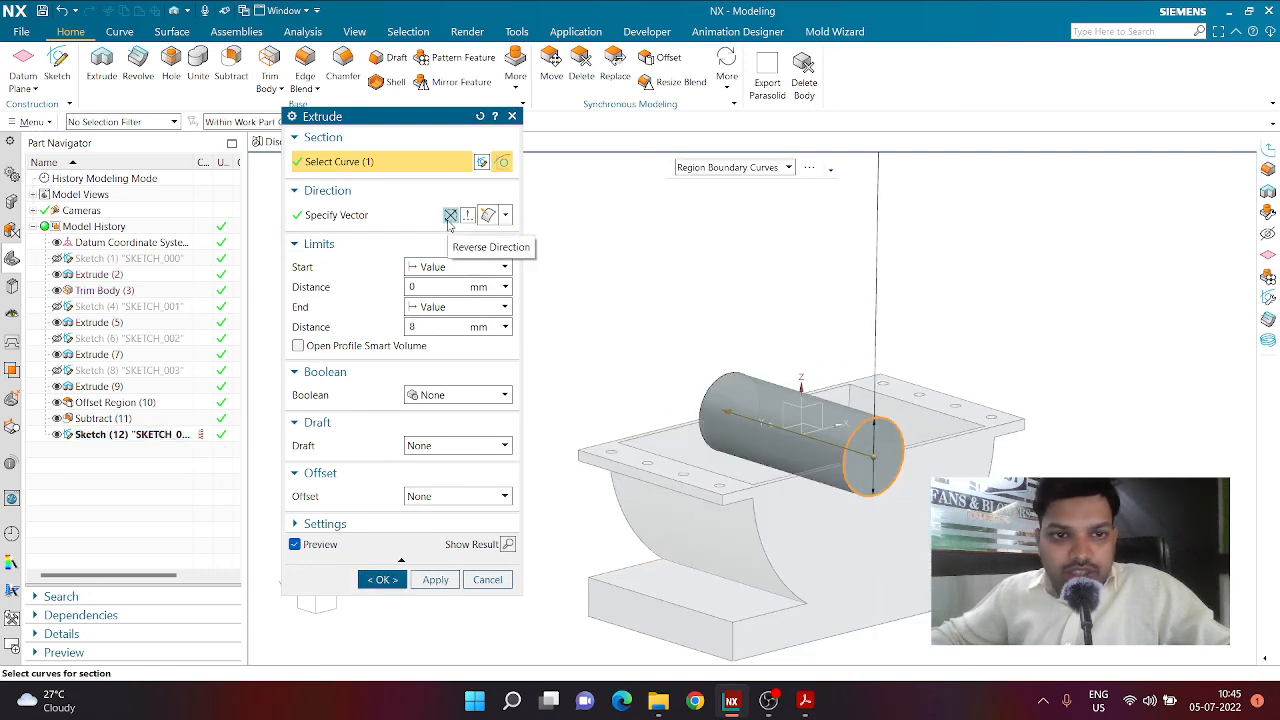
pyautogui.click(446, 306)
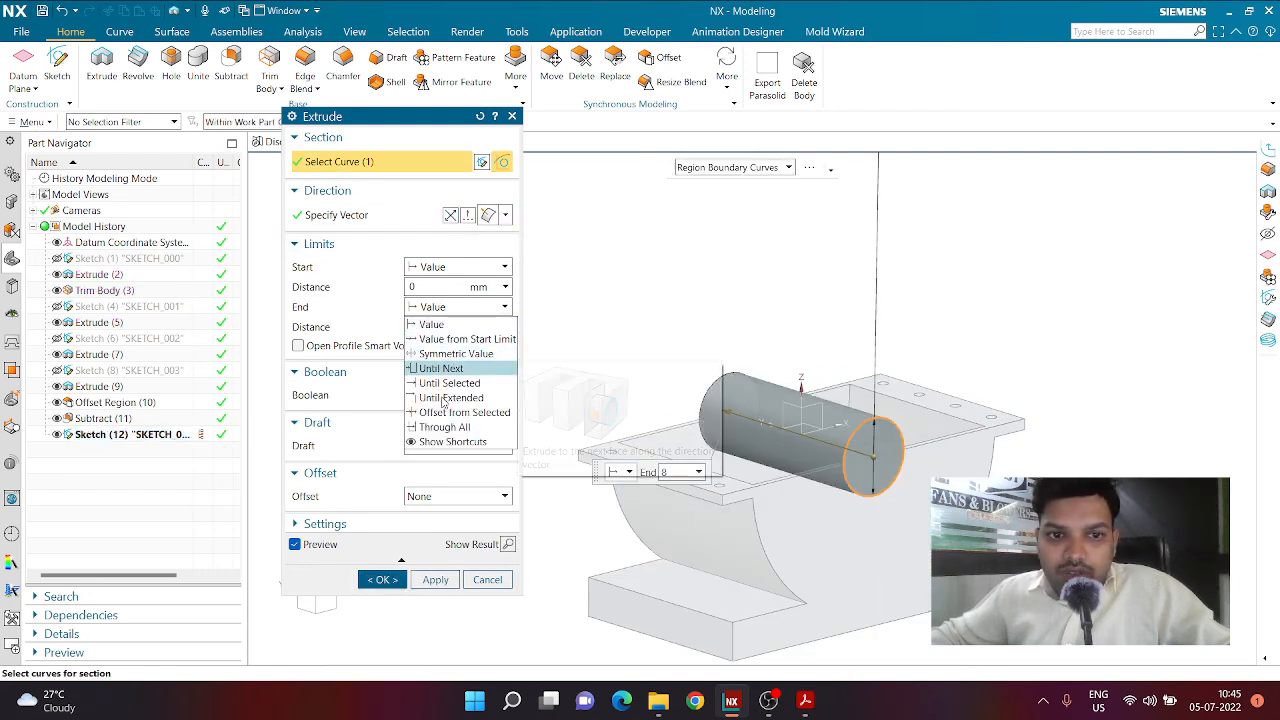
pyautogui.click(440, 427)
pyautogui.click(436, 375)
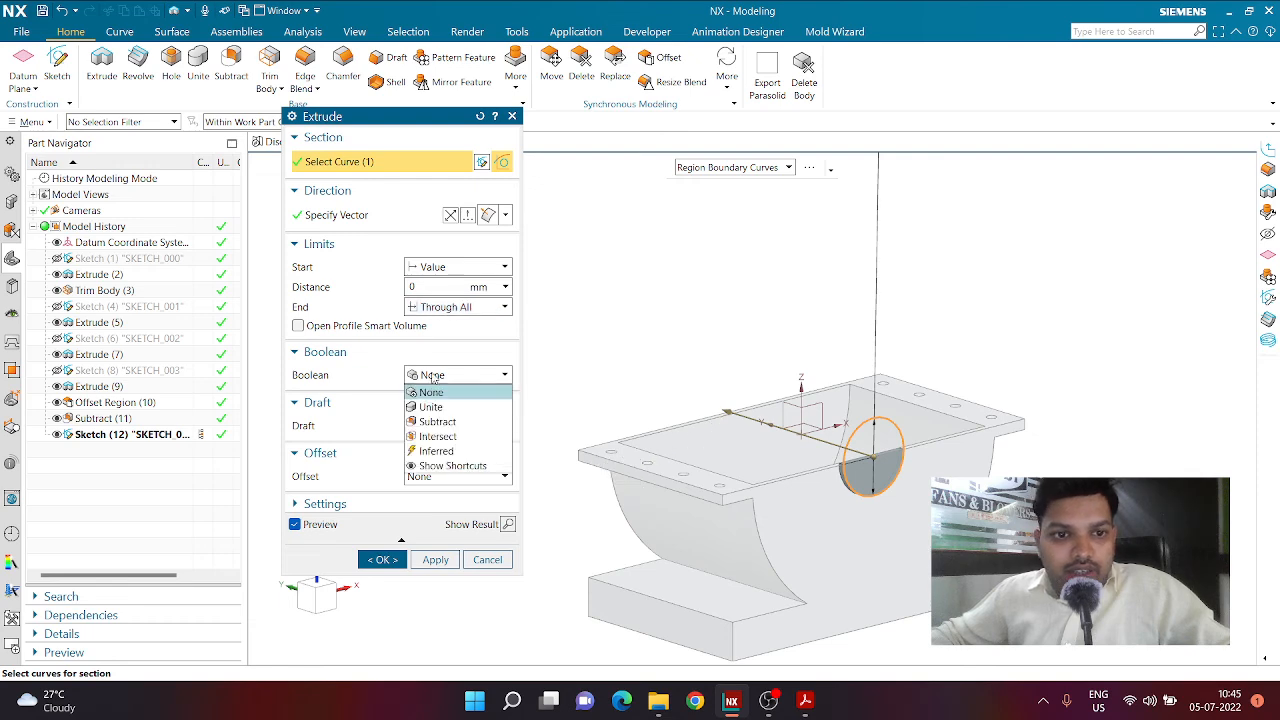
pyautogui.click(437, 422)
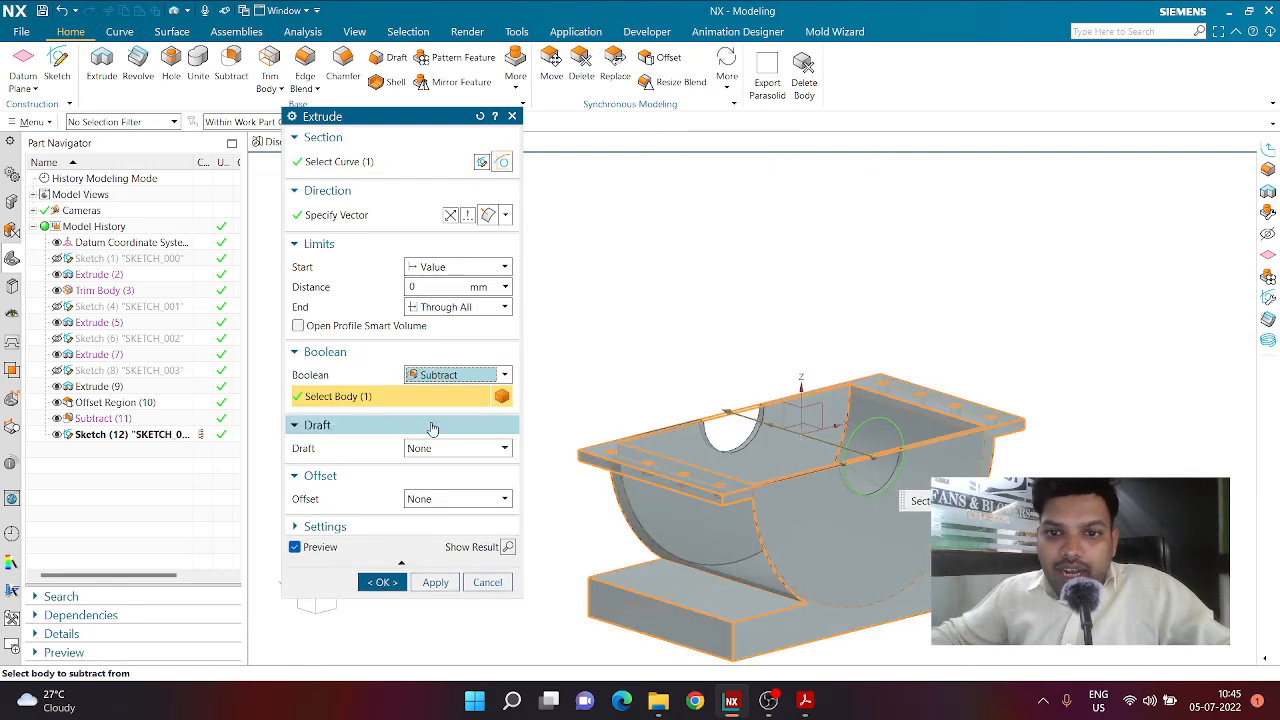
pyautogui.click(380, 581)
pyautogui.moveTo(430, 551); pyautogui.dragTo(480, 415, button='middle')
pyautogui.click(57, 435)
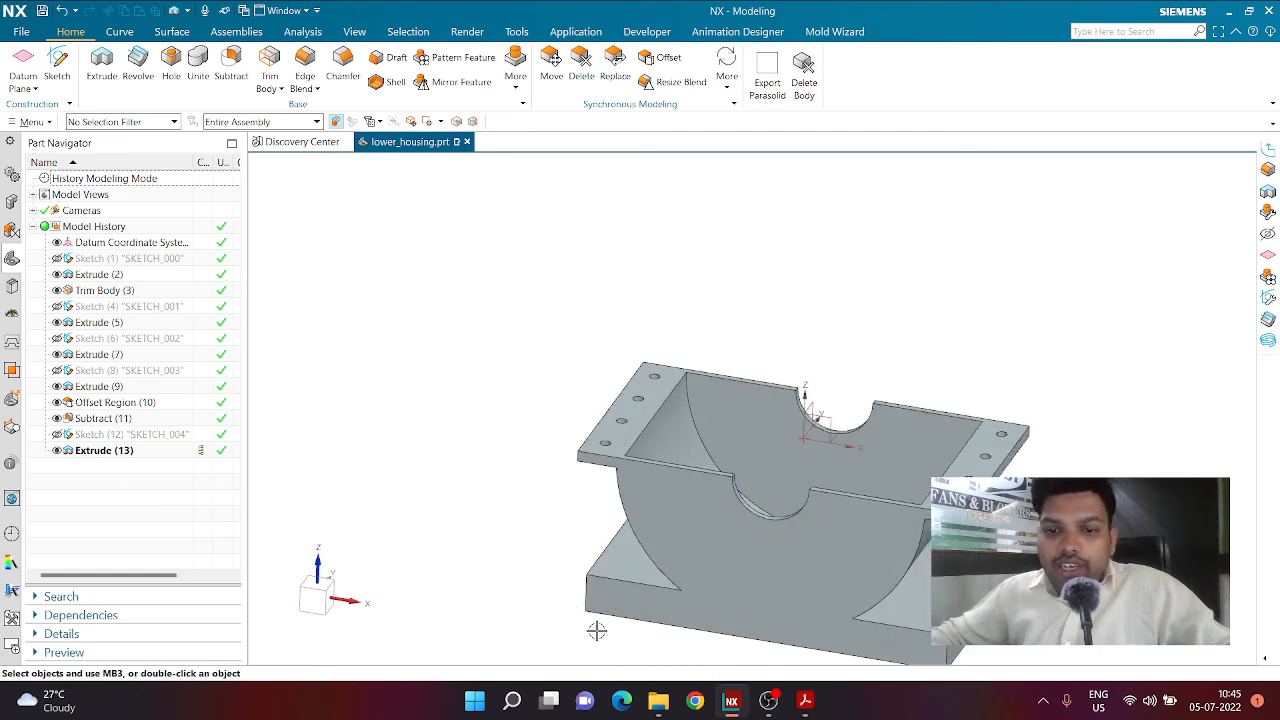
# Step: Switch to Acrobat Reader and check the remaining dimensions in the Lower_Housing PDF drawing
pyautogui.click(790, 710)
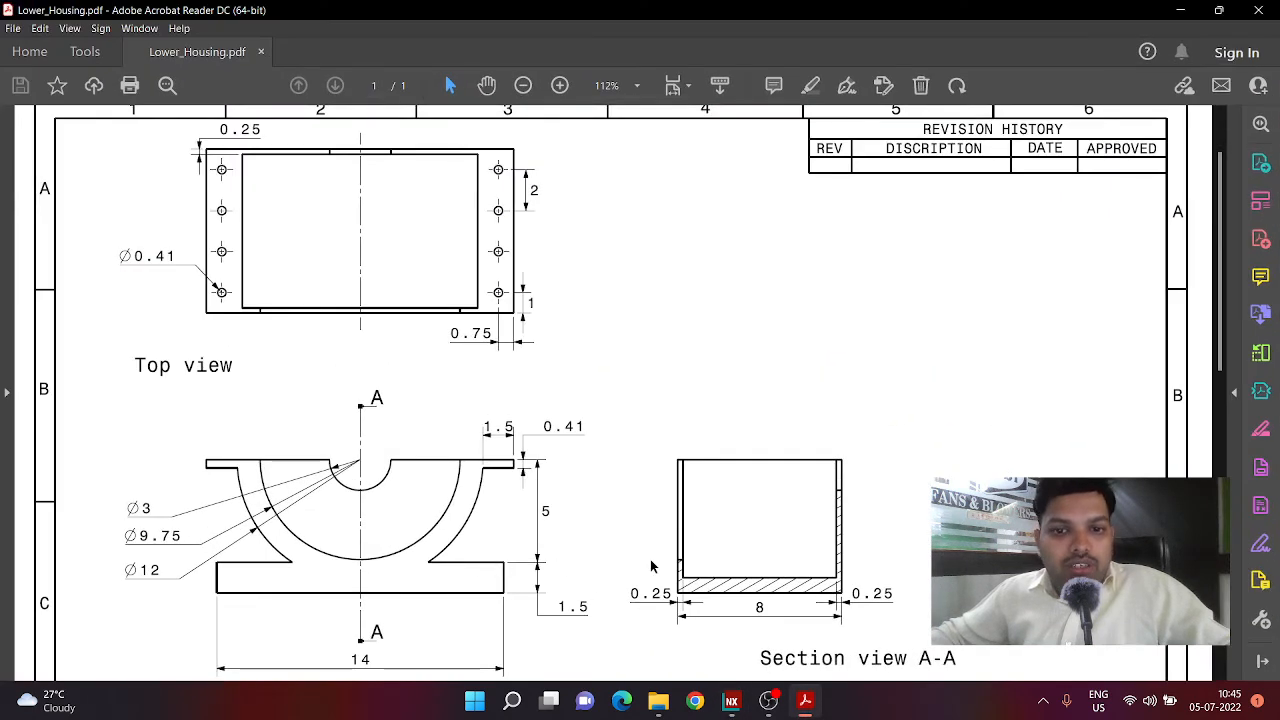